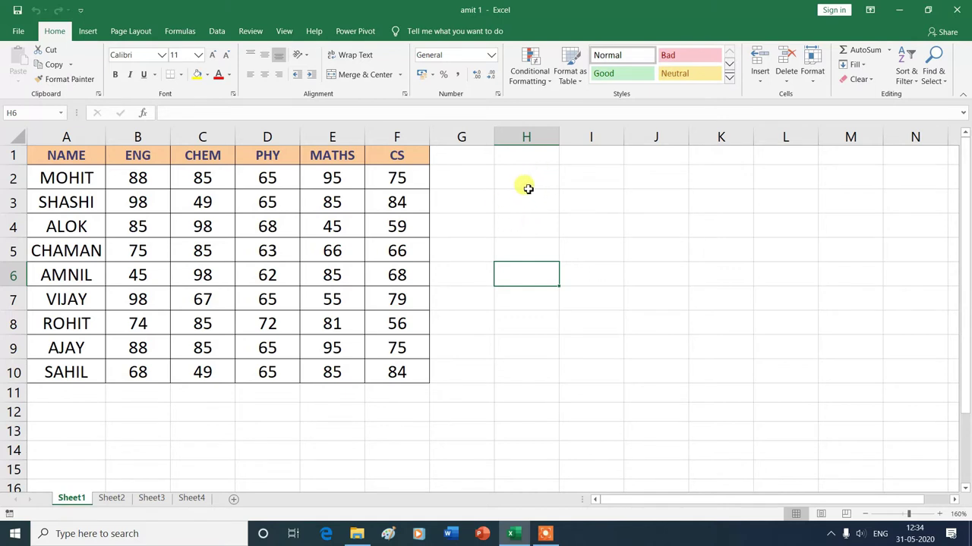
# Step: Enter Sheet1 in H2 and auto-fill Sheet2, Sheet3 and Sheet4 down to H5
pyautogui.click(524, 177)
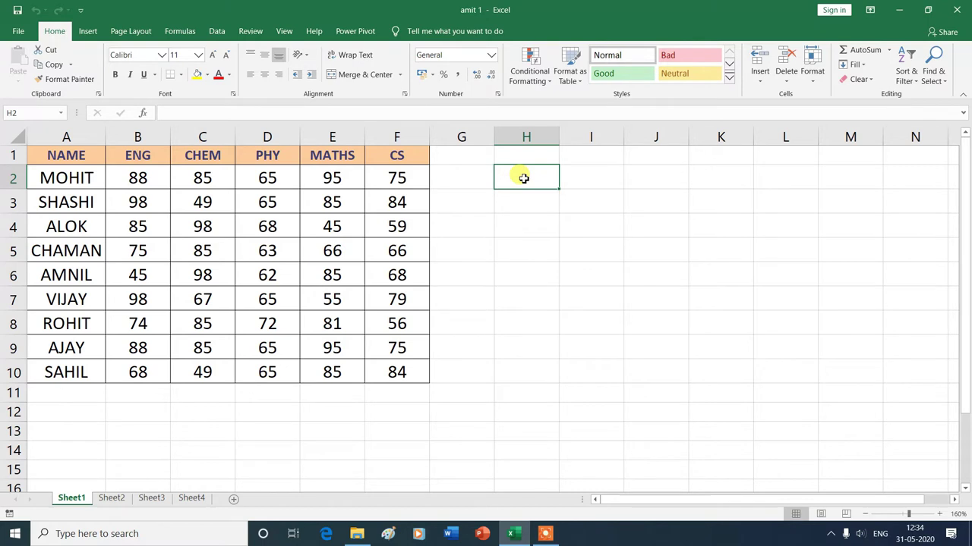
pyautogui.write('Sheet1')
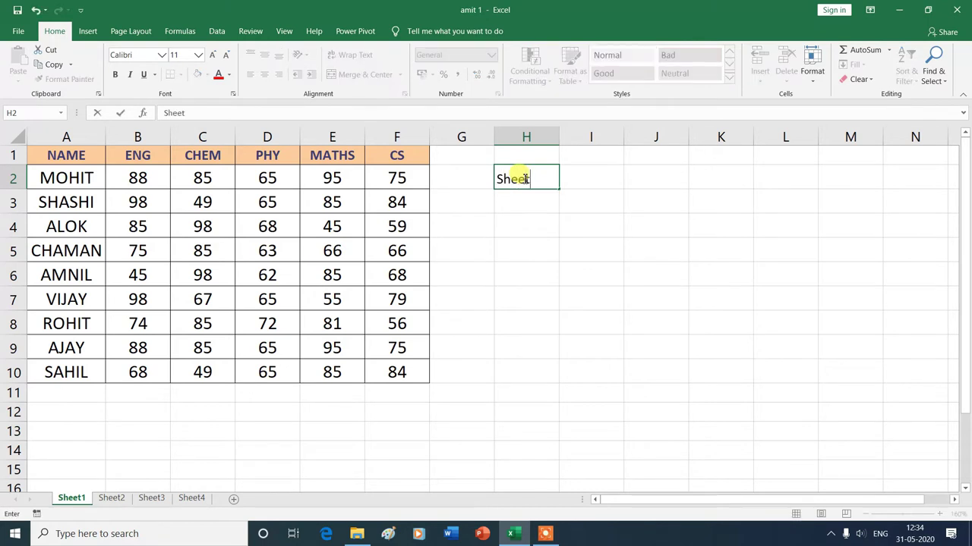
pyautogui.click(599, 210)
pyautogui.click(540, 186)
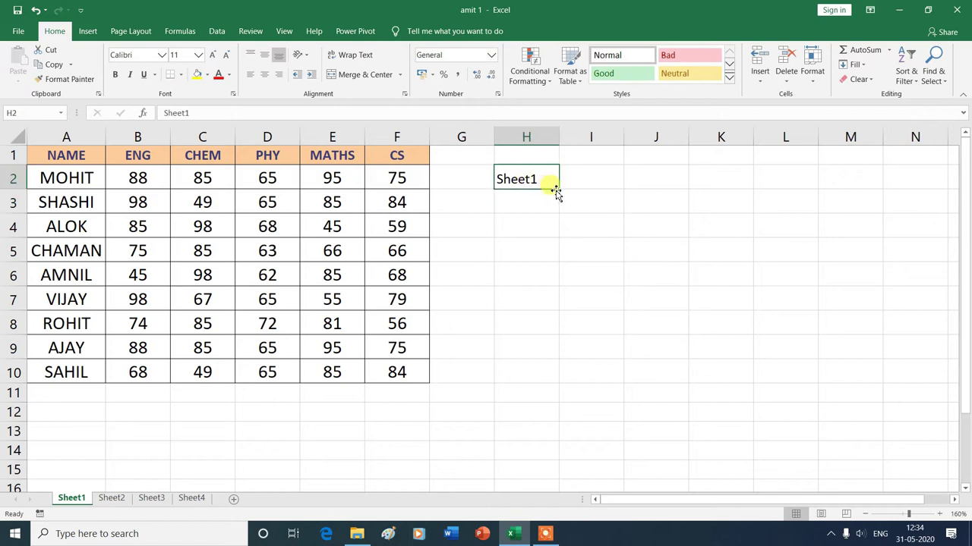
pyautogui.moveTo(558, 189); pyautogui.dragTo(556, 255)
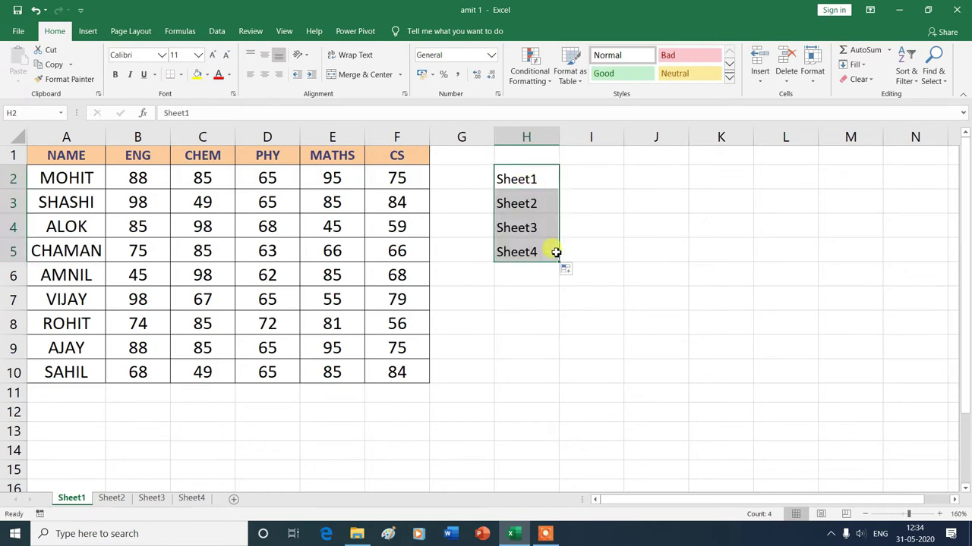
pyautogui.click(611, 245)
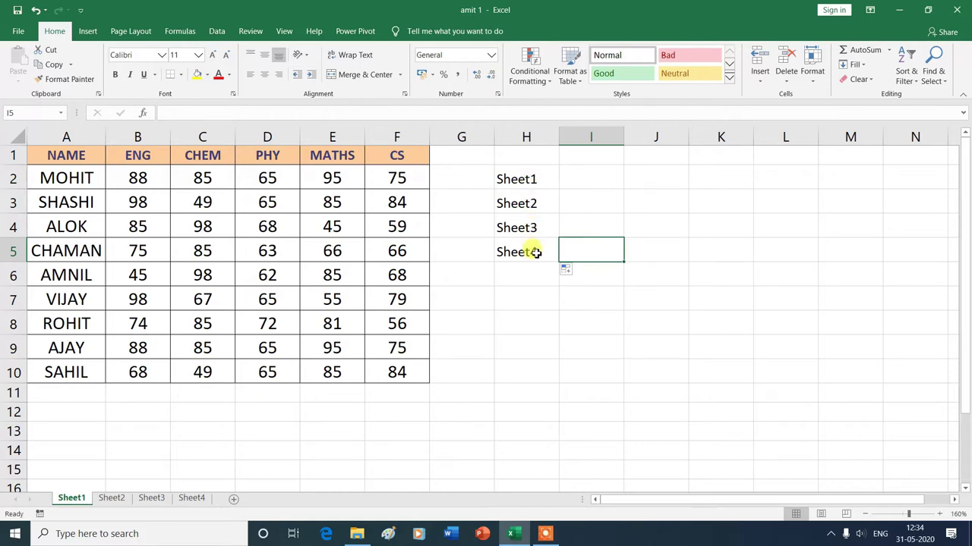
pyautogui.click(548, 184)
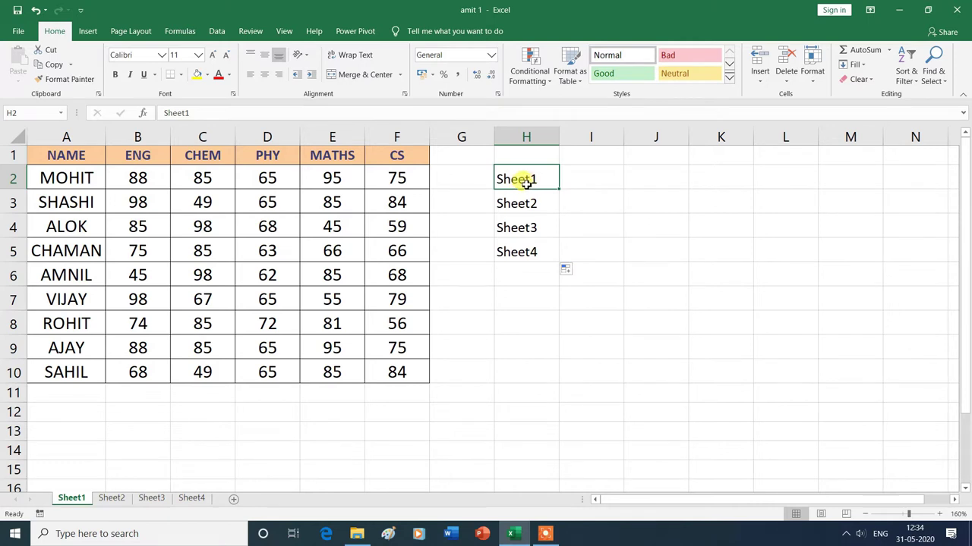
# Step: Bring up the Insert Hyperlink dialog for H2 using Insert > Link
pyautogui.click(89, 31)
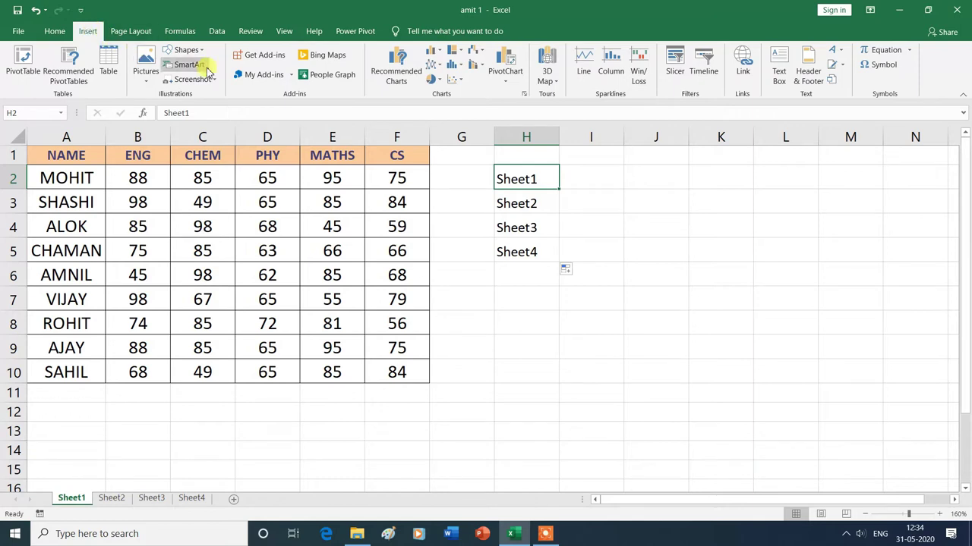
pyautogui.click(742, 67)
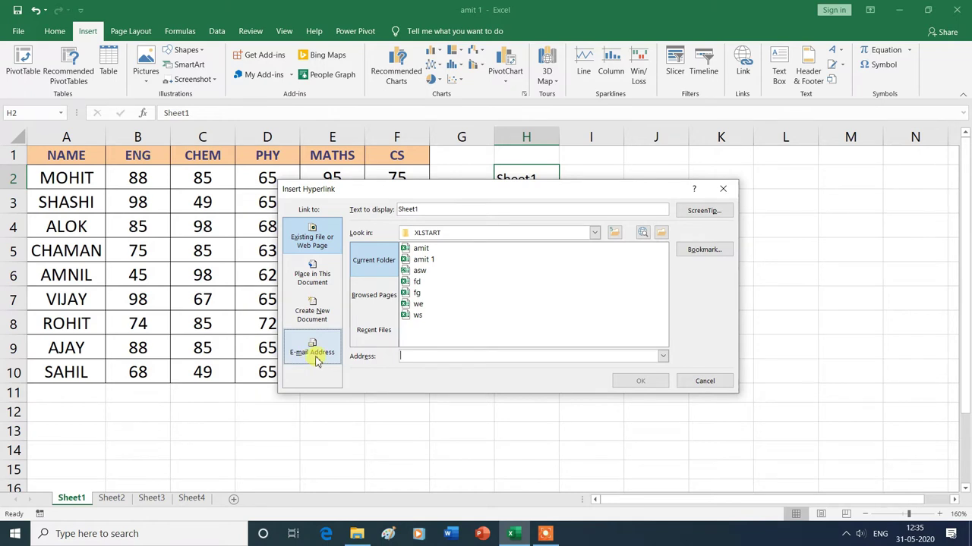
# Step: Link H2's Sheet1 text to cell A14 as a place in this document
pyautogui.click(320, 279)
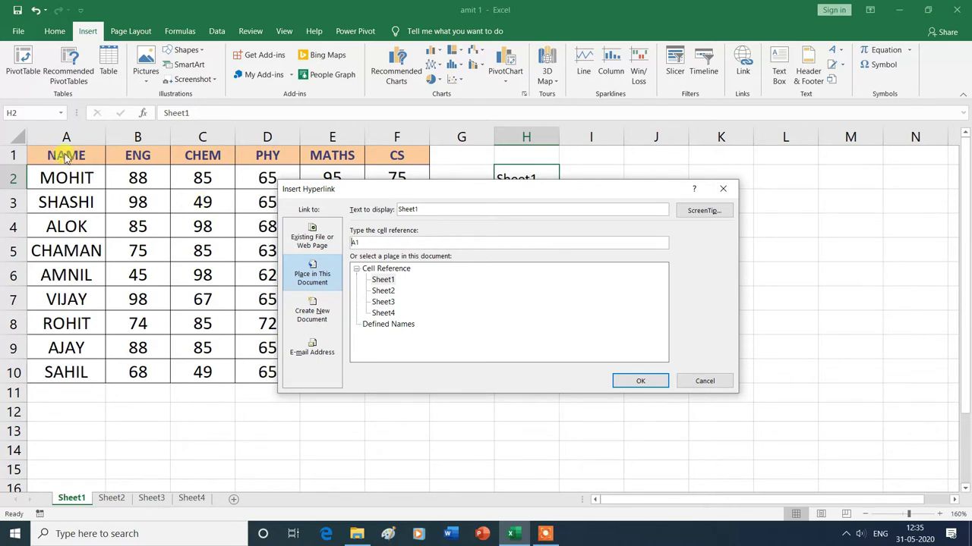
pyautogui.click(365, 244)
pyautogui.write('4')
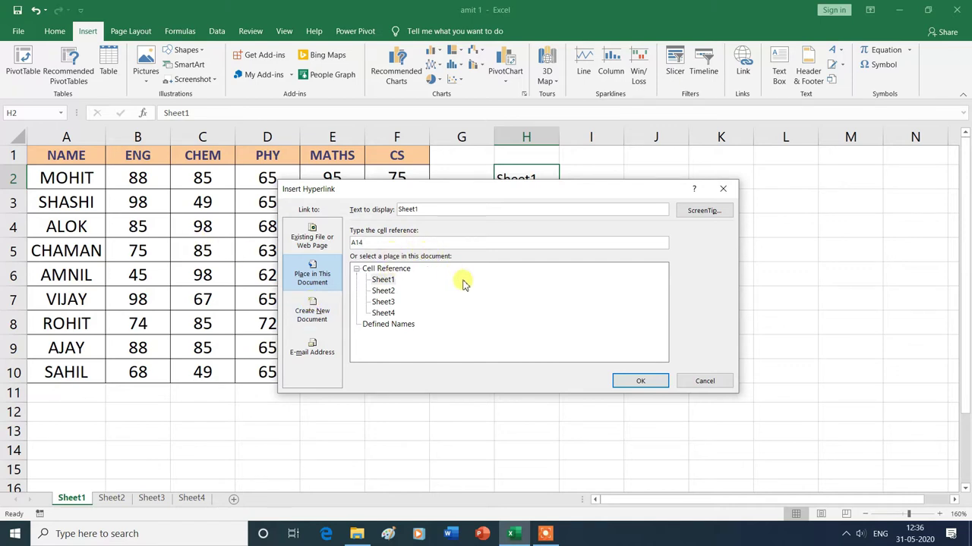
pyautogui.click(641, 381)
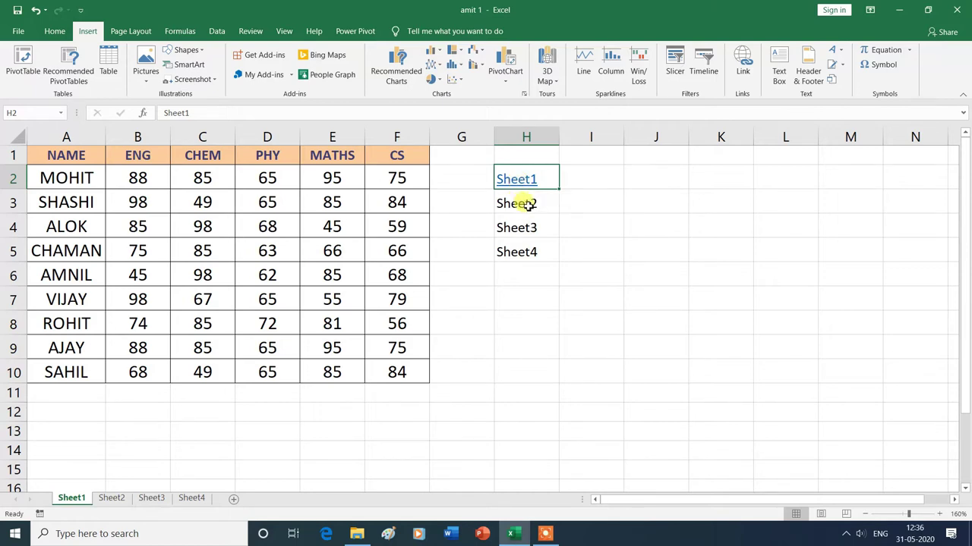
pyautogui.click(527, 204)
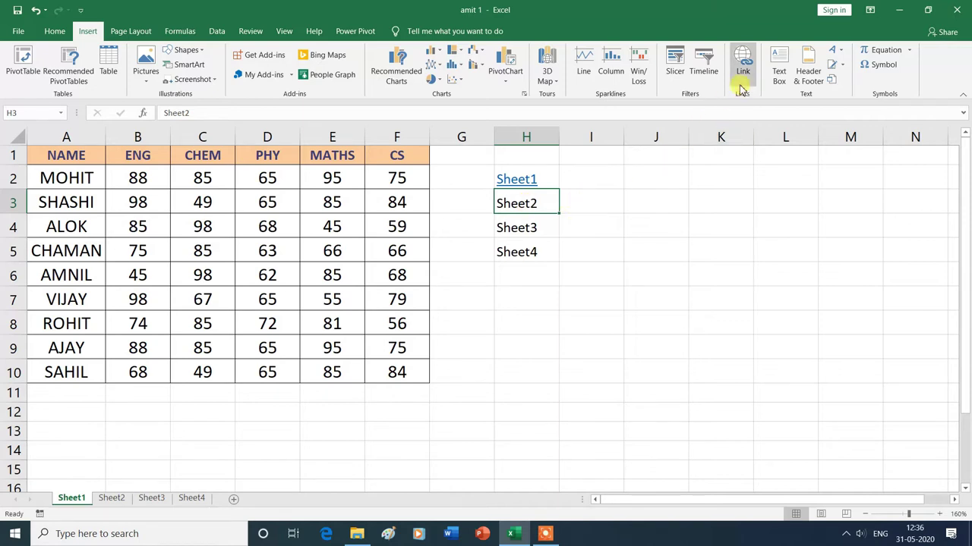
# Step: Hyperlink H3's Sheet2 text to cell A1 of the Sheet2 worksheet
pyautogui.rightClick(527, 204)
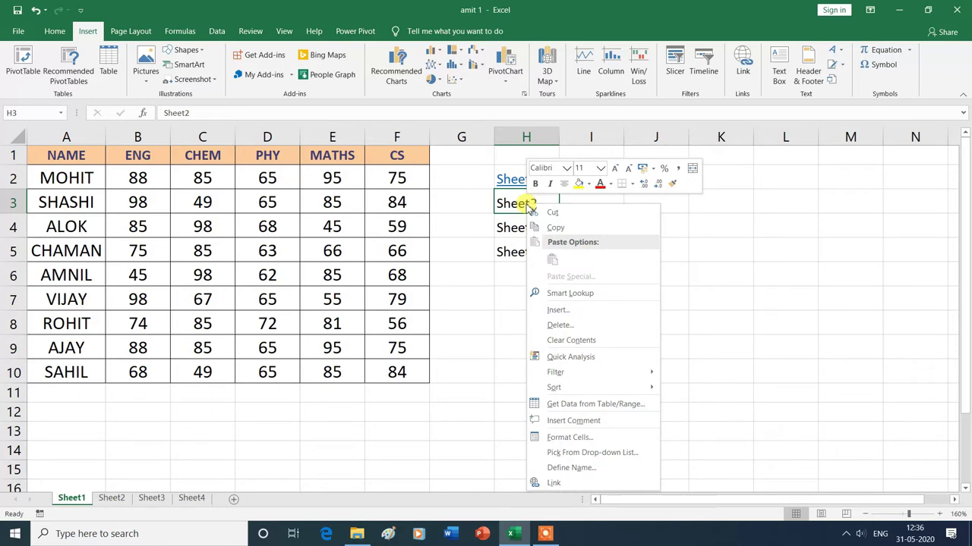
pyautogui.click(548, 483)
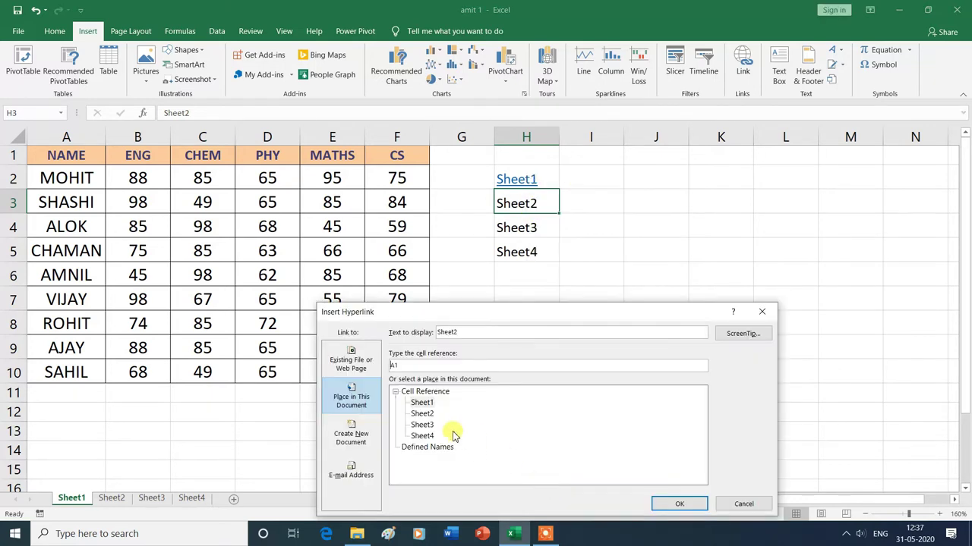
pyautogui.moveTo(600, 312); pyautogui.dragTo(652, 182)
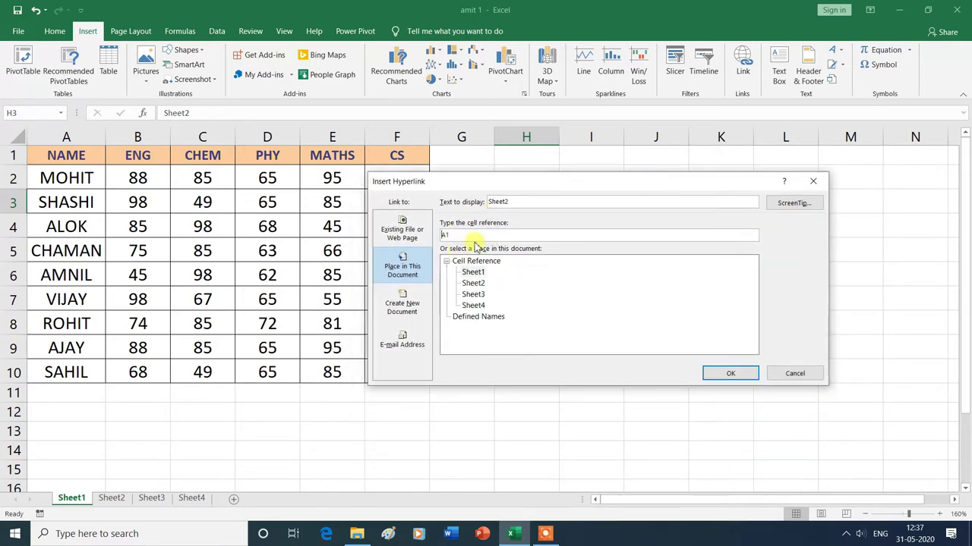
pyautogui.click(442, 236)
pyautogui.click(472, 272)
pyautogui.click(474, 285)
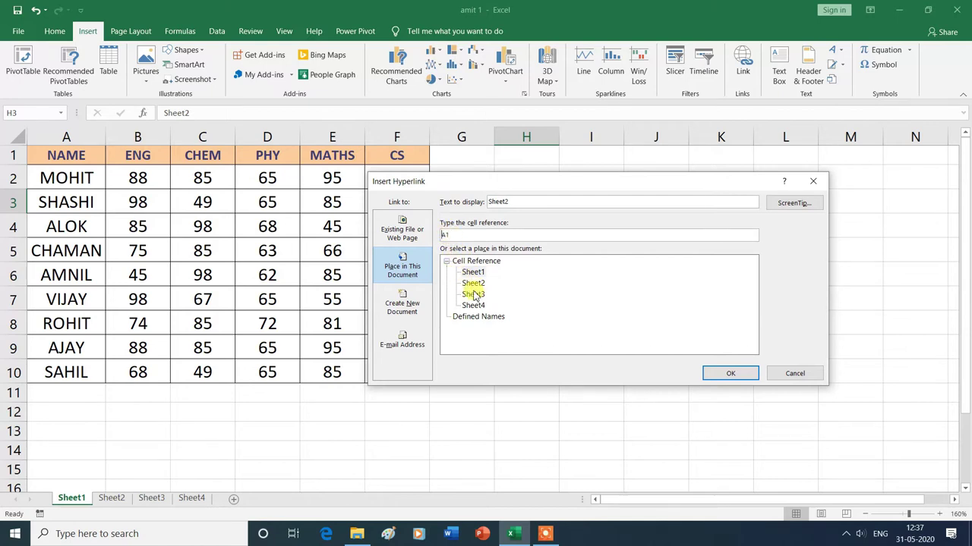
pyautogui.click(480, 286)
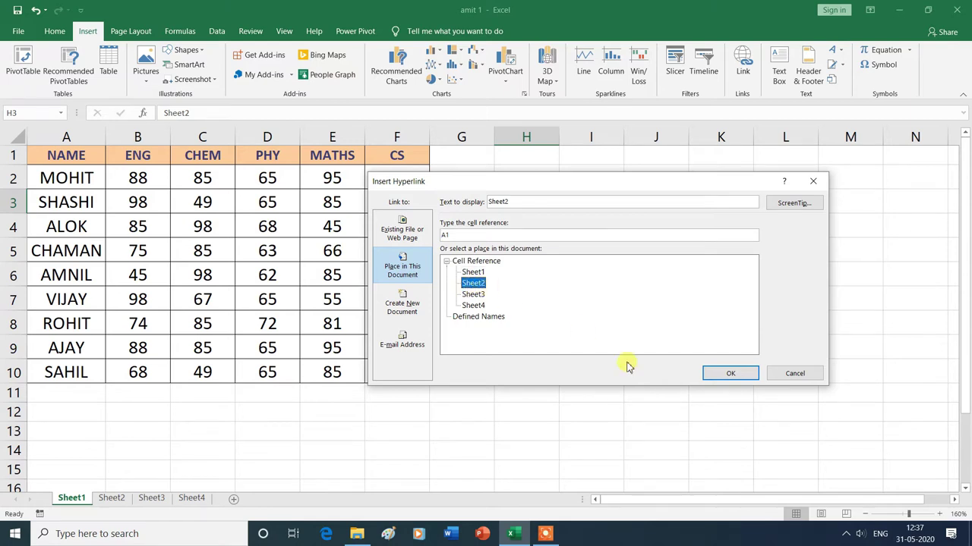
pyautogui.click(732, 373)
pyautogui.click(732, 374)
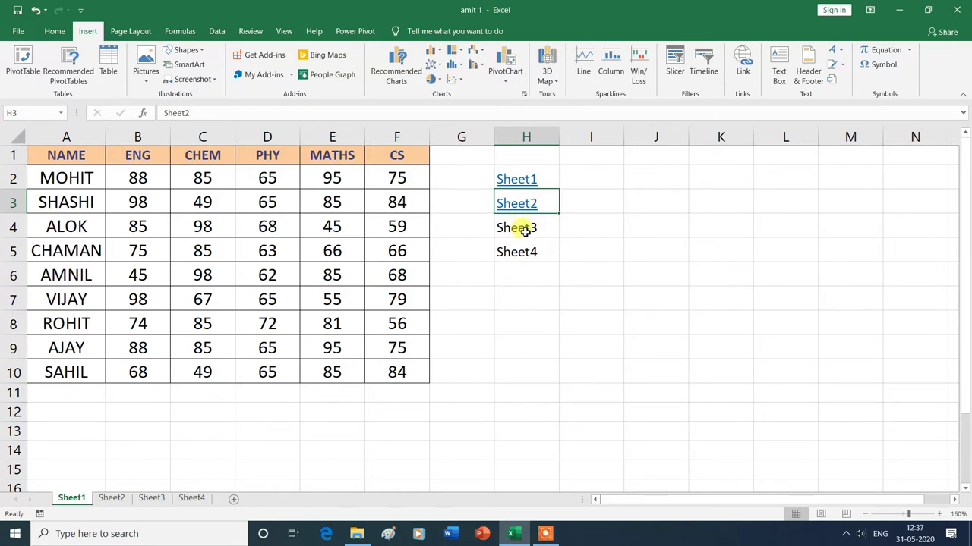
pyautogui.click(525, 233)
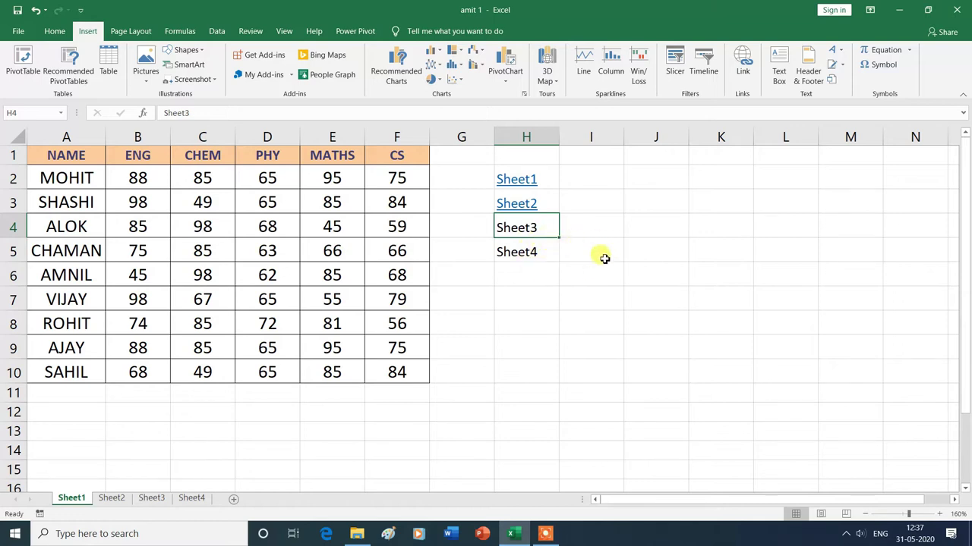
# Step: Link H4's Sheet3 text to the Sheet3 worksheet using Ctrl+K
pyautogui.hotkey('ctrl', 'k')
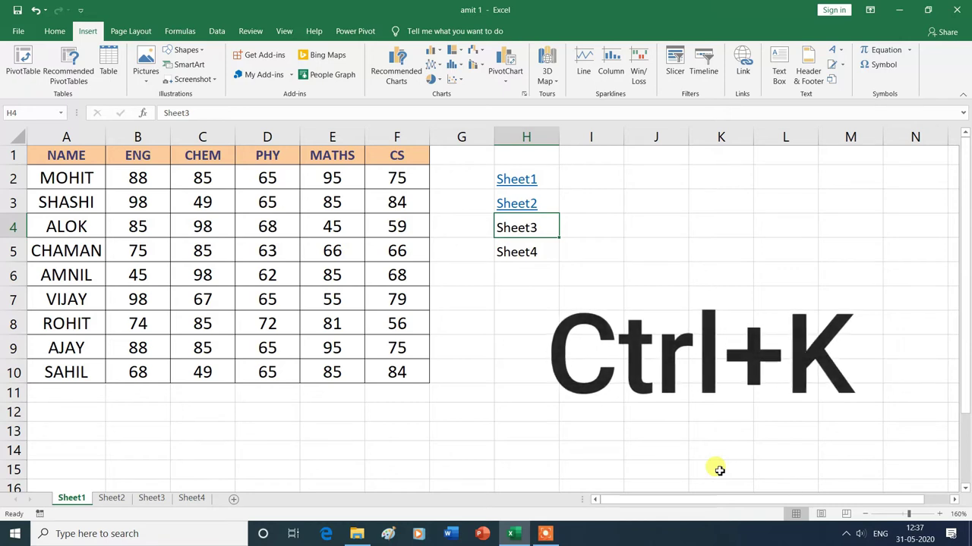
pyautogui.hotkey('ctrl', 'k')
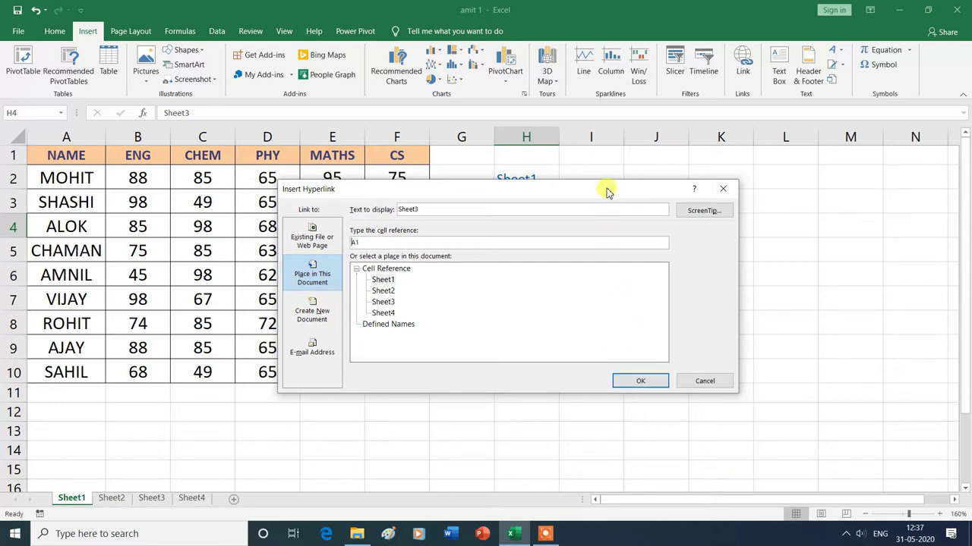
pyautogui.click(387, 305)
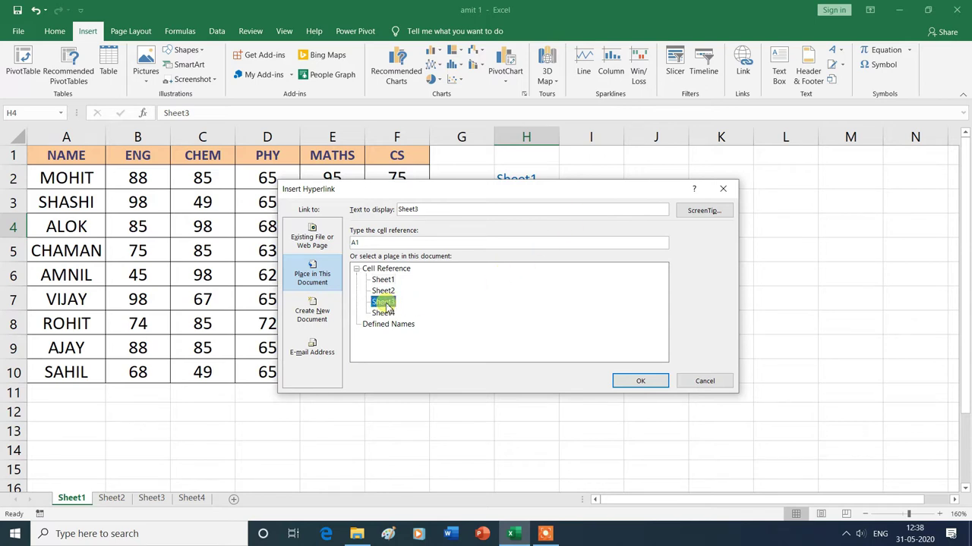
pyautogui.click(649, 383)
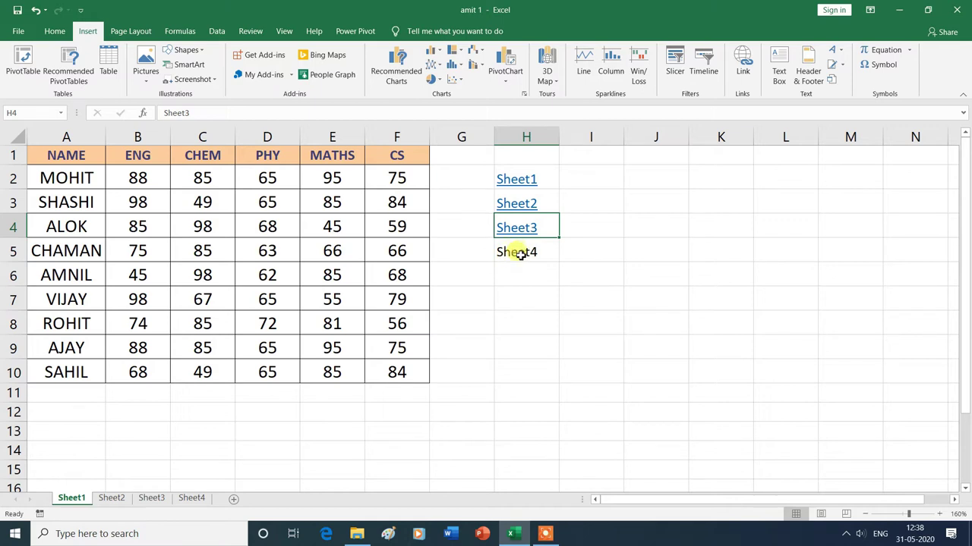
pyautogui.click(520, 255)
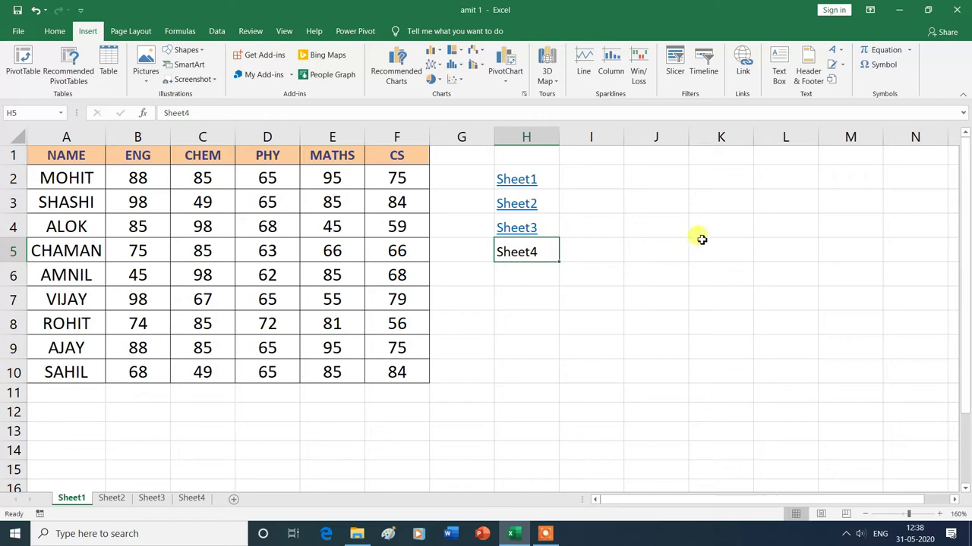
# Step: Link H5 to the Sheet4 worksheet, then follow H3's Sheet2 link to Sheet2
pyautogui.click(743, 64)
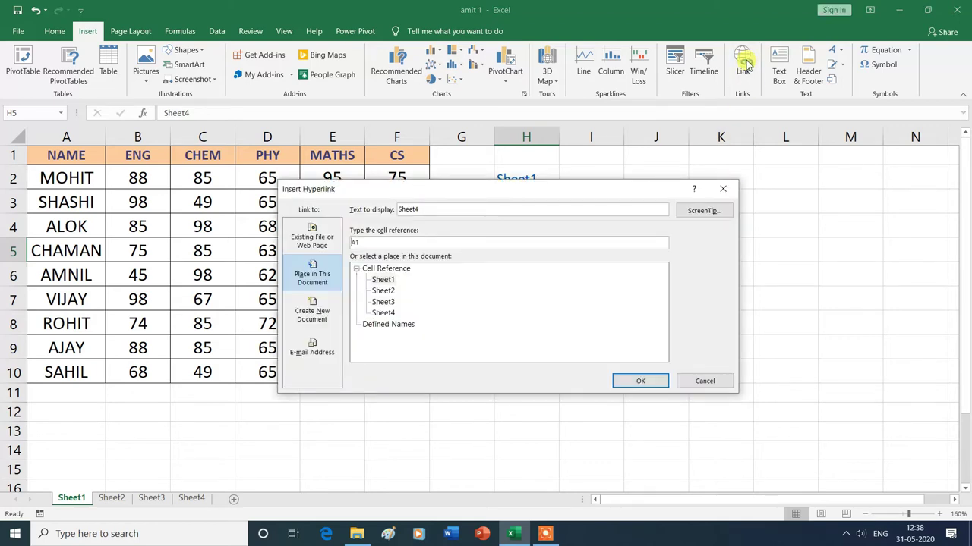
pyautogui.click(384, 313)
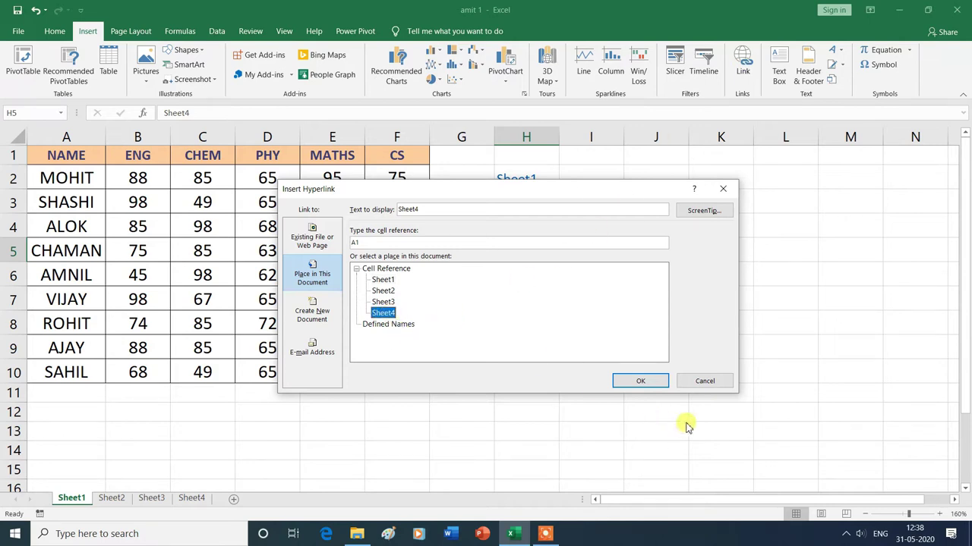
pyautogui.click(644, 385)
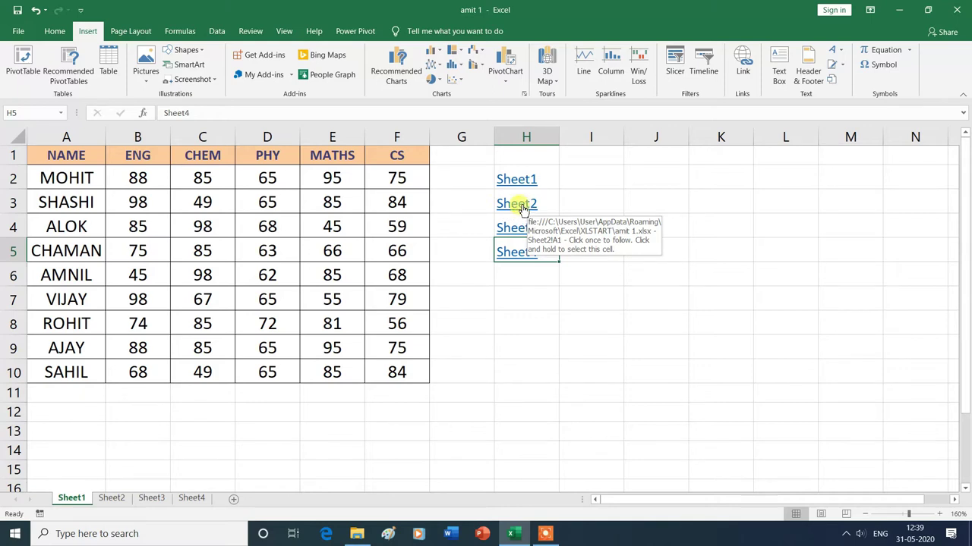
pyautogui.click(522, 205)
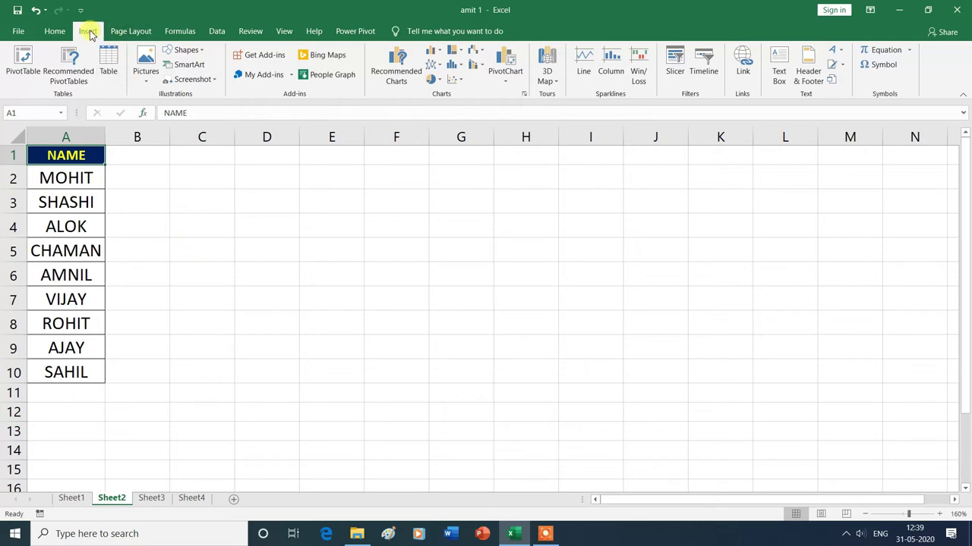
# Step: Draw a Left Arrow block shape beside the Sheet2 names and type Home inside it
pyautogui.click(202, 52)
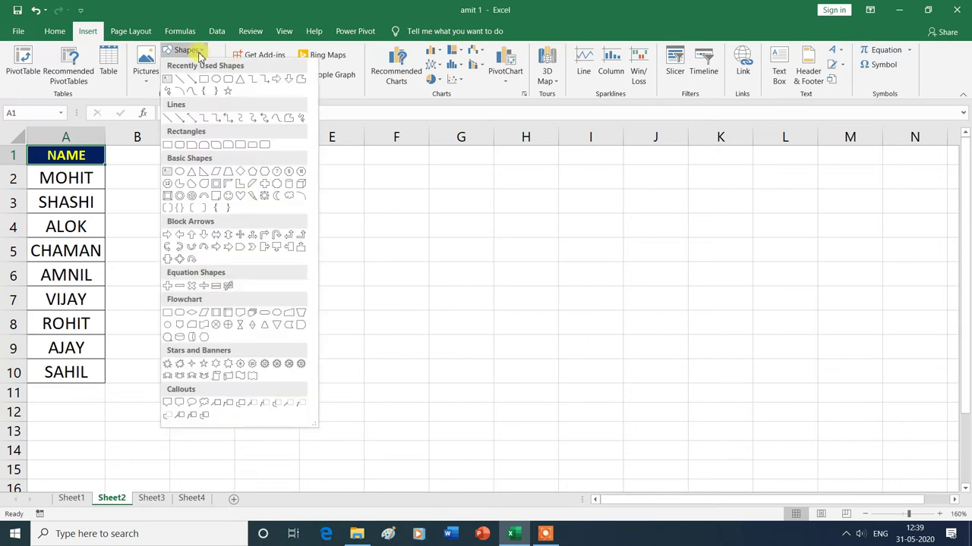
pyautogui.click(180, 235)
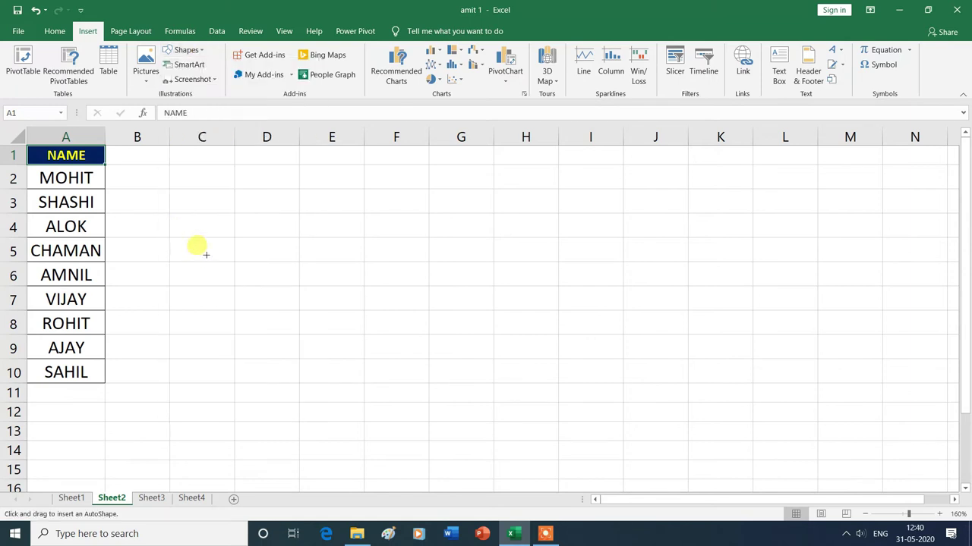
pyautogui.moveTo(196, 245); pyautogui.dragTo(298, 296)
pyautogui.moveTo(230, 261); pyautogui.dragTo(209, 240)
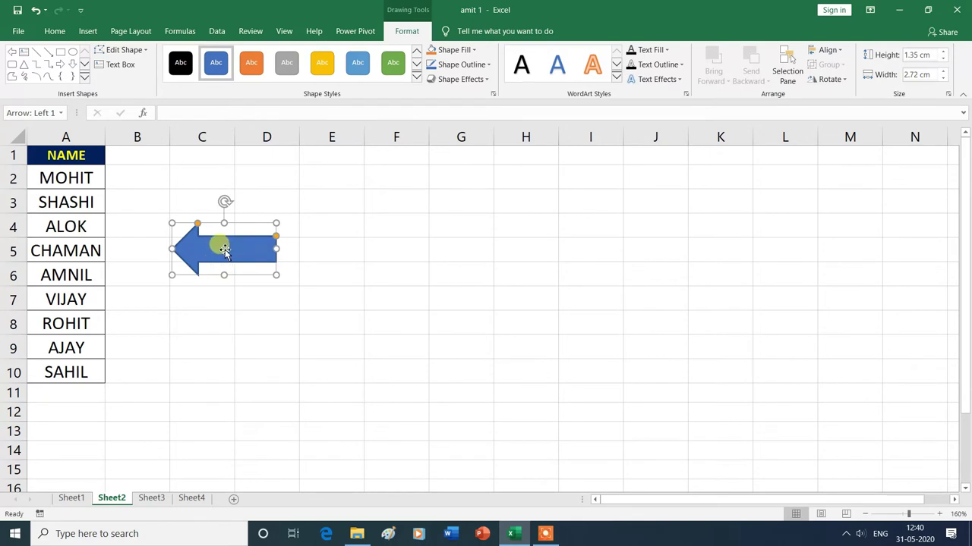
pyautogui.click(118, 67)
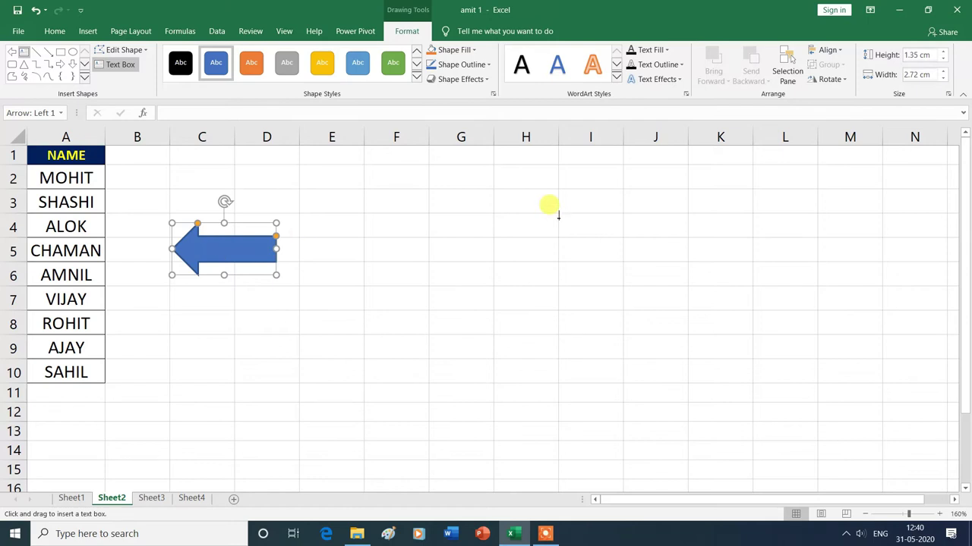
pyautogui.write('Home')
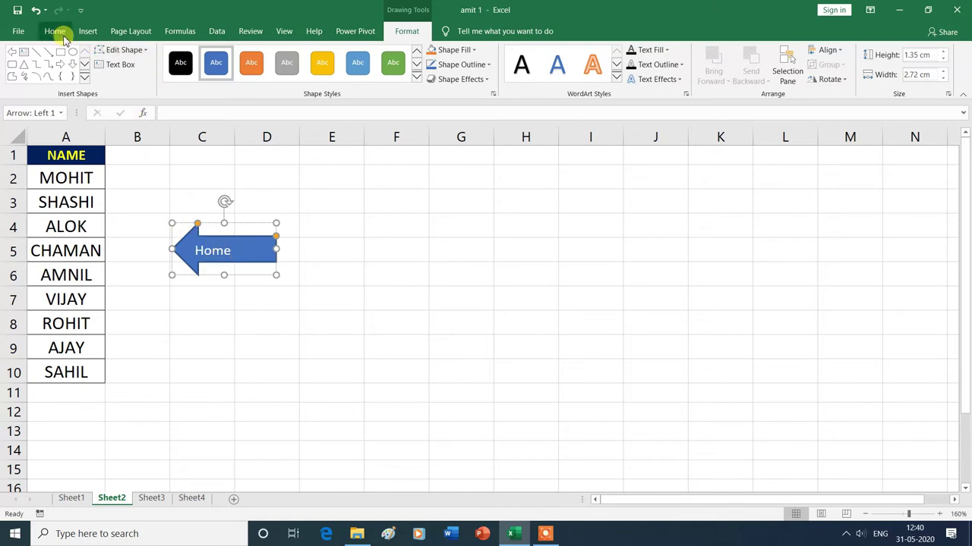
# Step: Centre the Home label in the arrow and make it yellow at font size 16
pyautogui.click(58, 32)
pyautogui.click(264, 74)
pyautogui.click(267, 57)
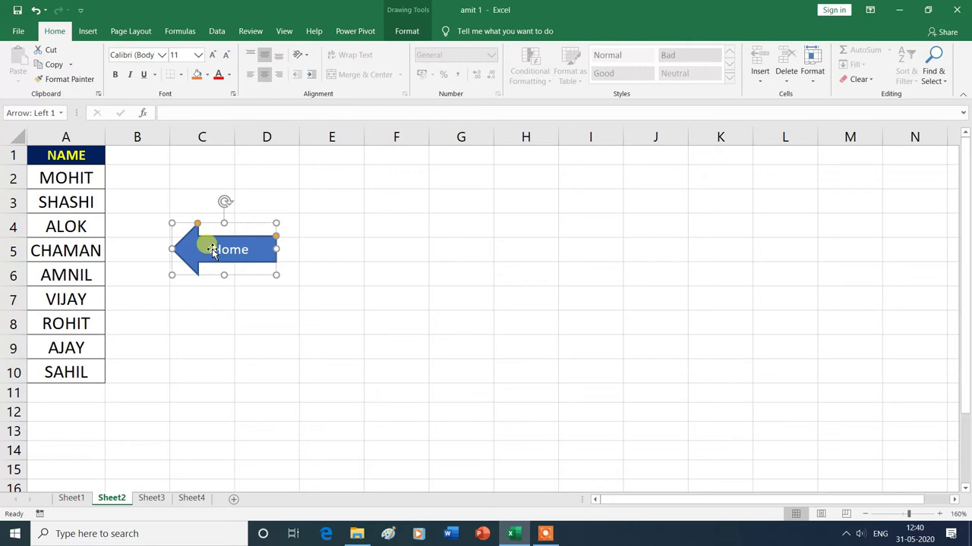
pyautogui.moveTo(211, 249); pyautogui.dragTo(264, 245)
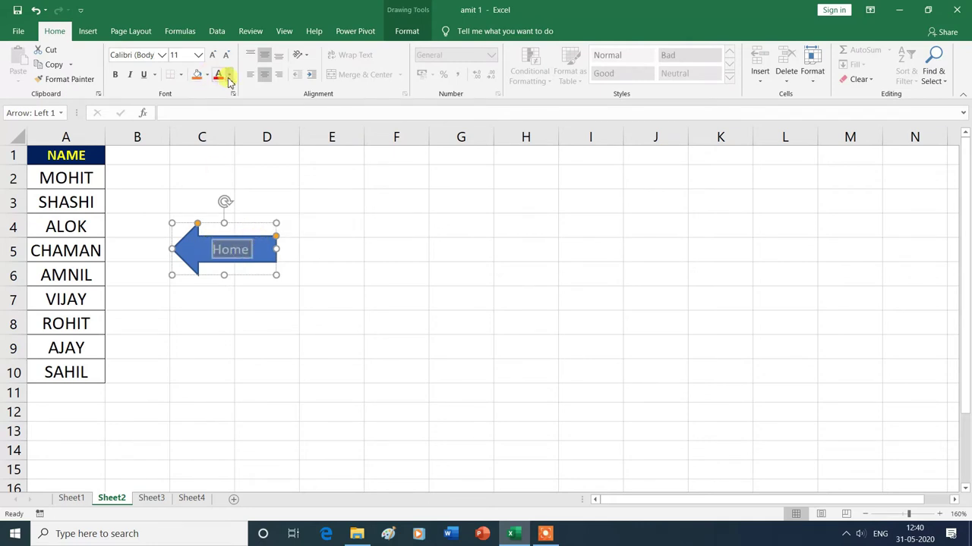
pyautogui.click(230, 76)
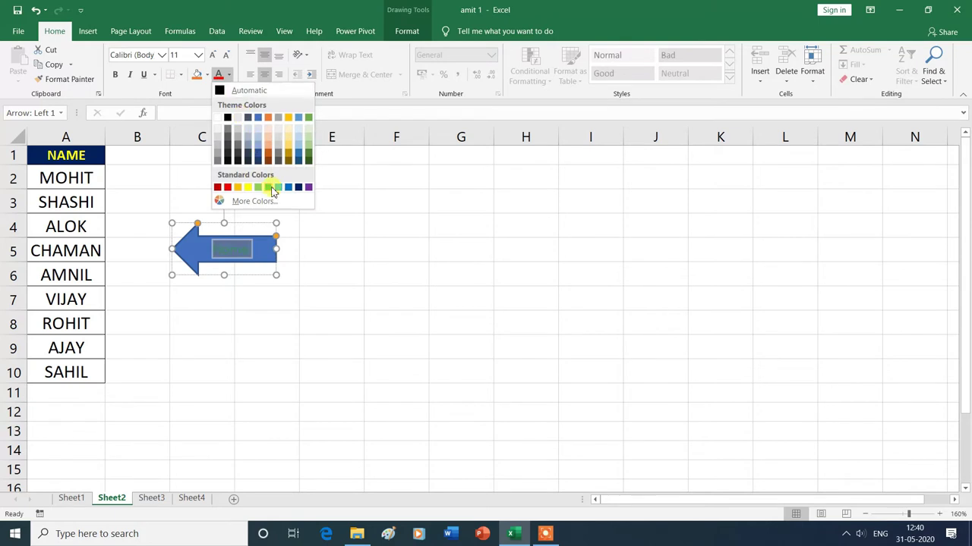
pyautogui.click(246, 188)
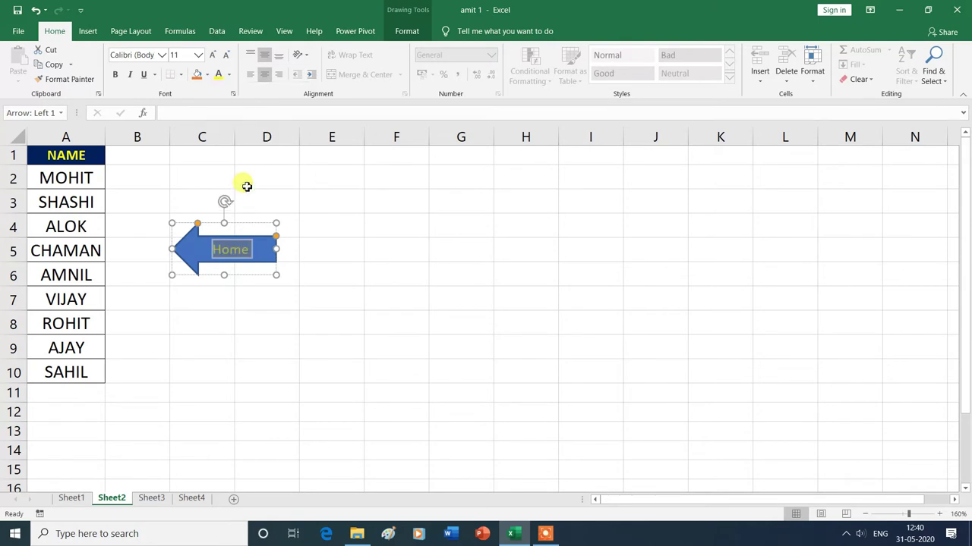
pyautogui.click(199, 55)
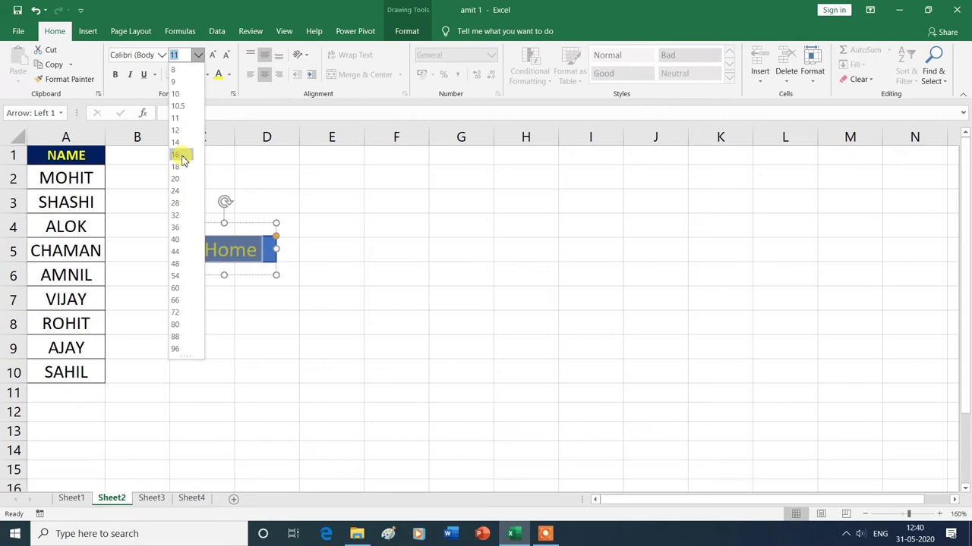
pyautogui.click(182, 156)
pyautogui.click(379, 293)
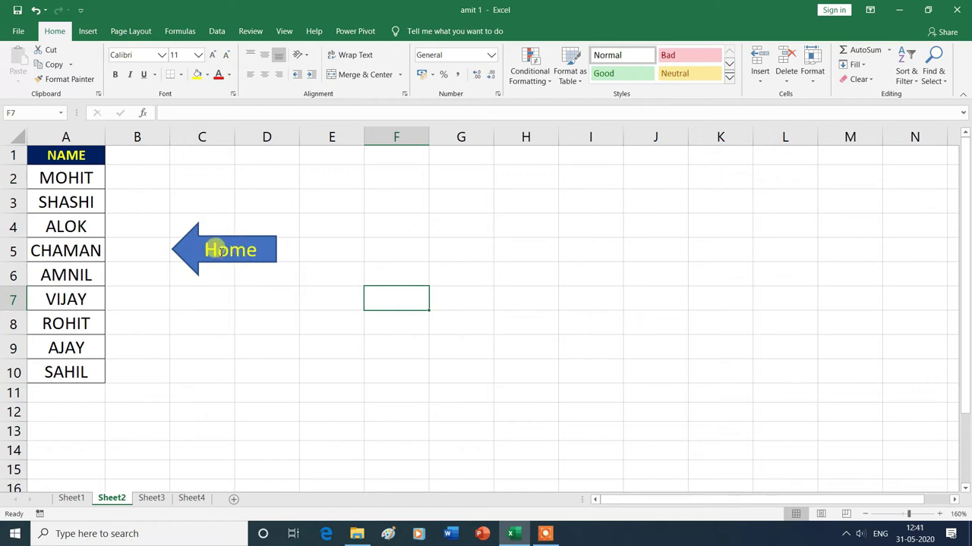
pyautogui.click(215, 249)
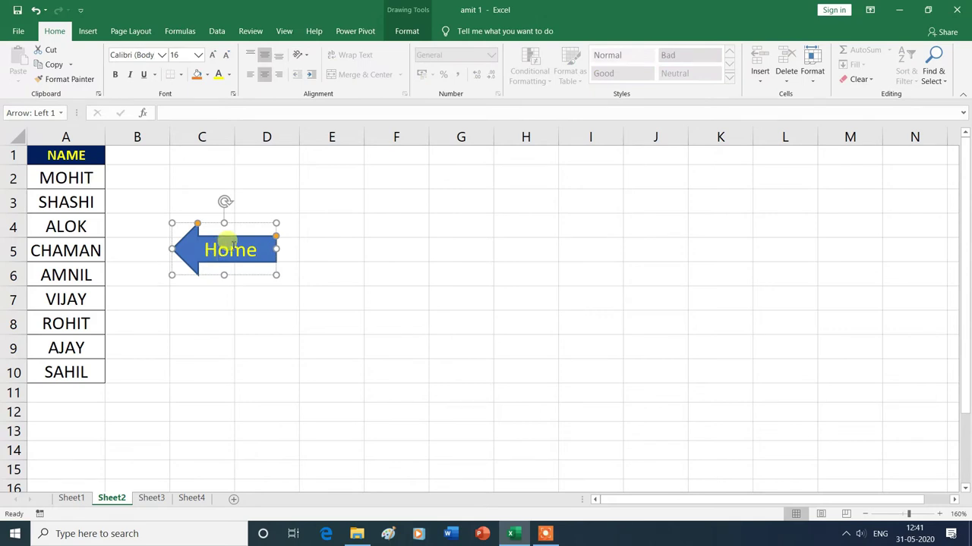
pyautogui.rightClick(234, 248)
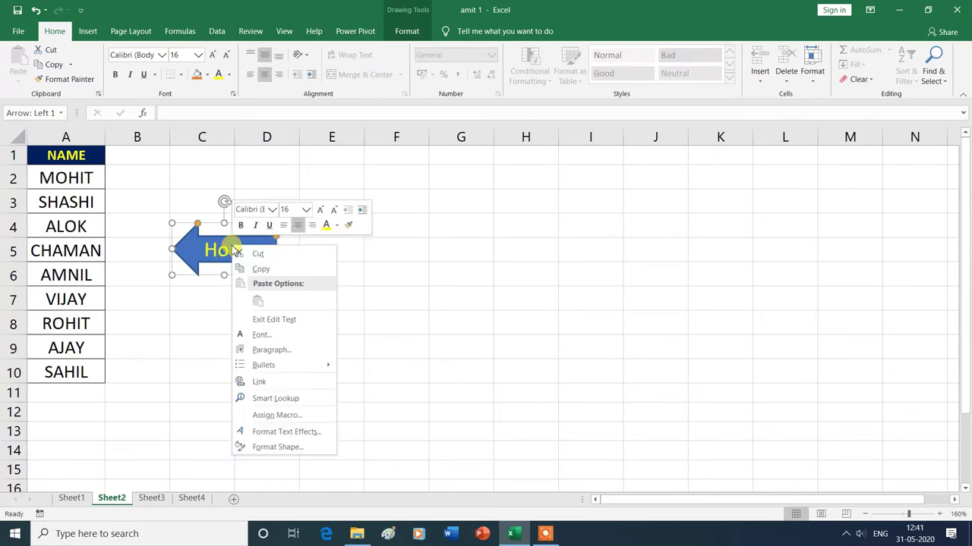
# Step: Link the Home arrow to cell A1 on Sheet1
pyautogui.click(265, 383)
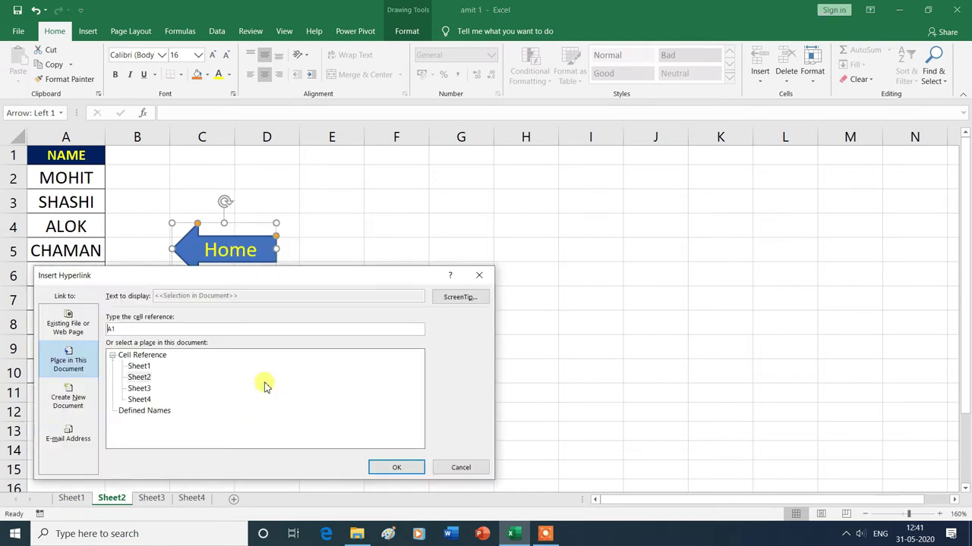
pyautogui.click(139, 366)
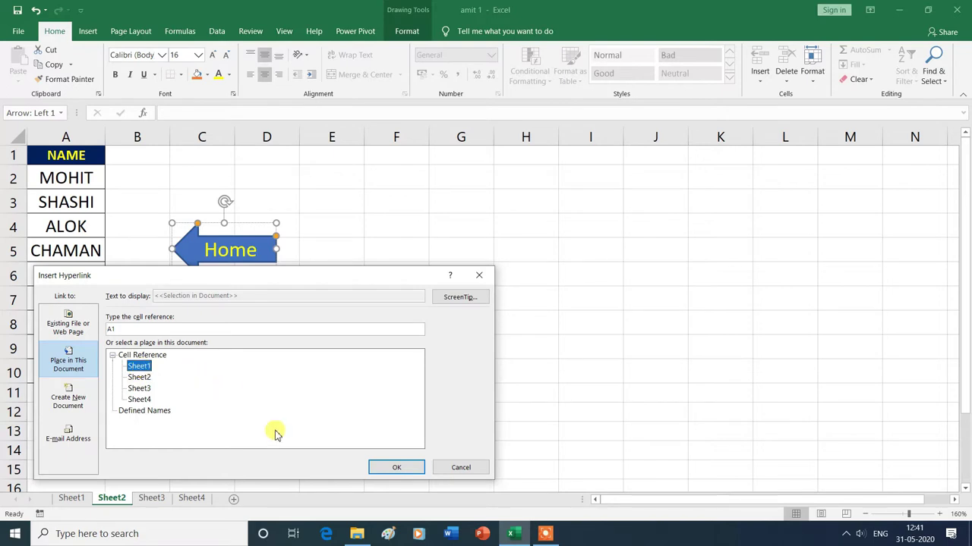
pyautogui.click(401, 468)
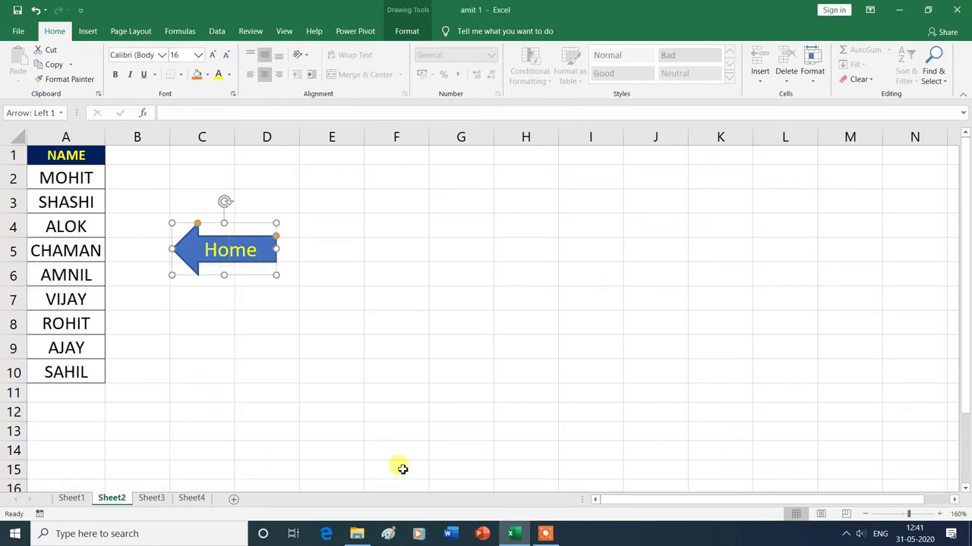
pyautogui.click(422, 371)
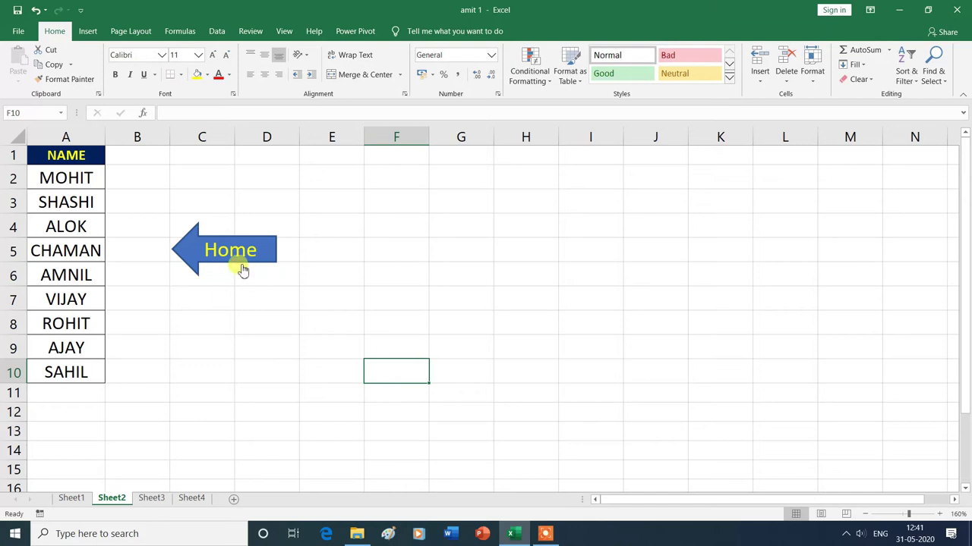
# Step: Follow the Home arrow back to Sheet1, then H4's Sheet3 link to Sheet3
pyautogui.moveTo(216, 252)
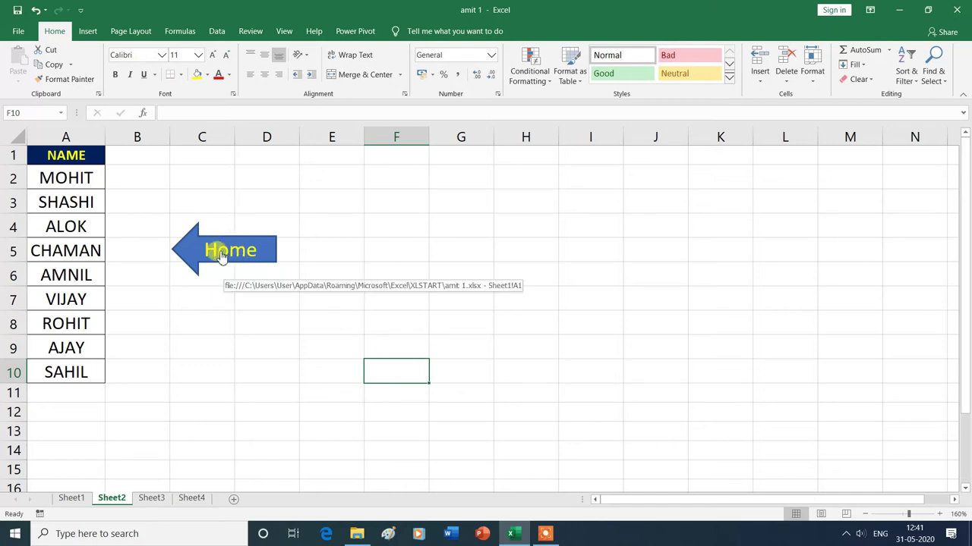
pyautogui.click(227, 260)
pyautogui.click(213, 255)
pyautogui.click(227, 257)
pyautogui.click(226, 256)
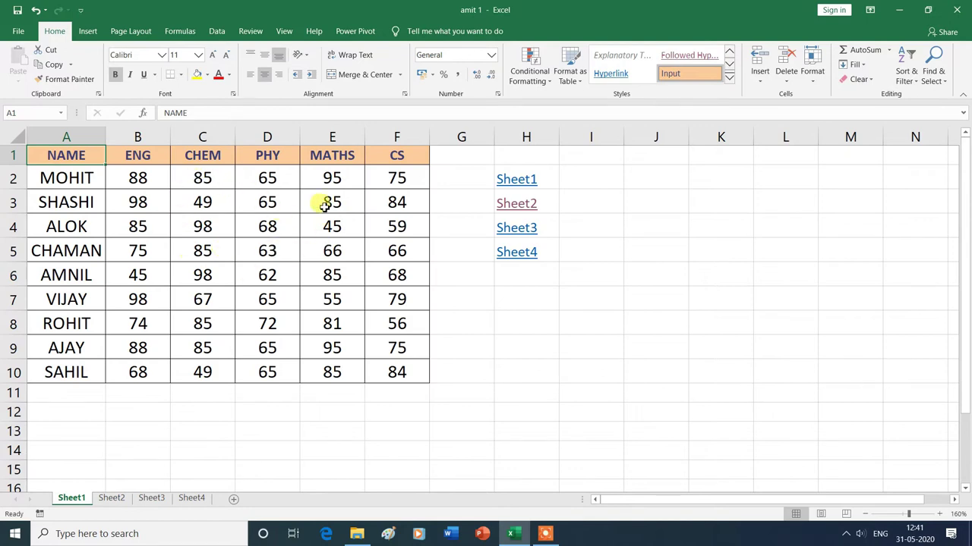
pyautogui.click(522, 232)
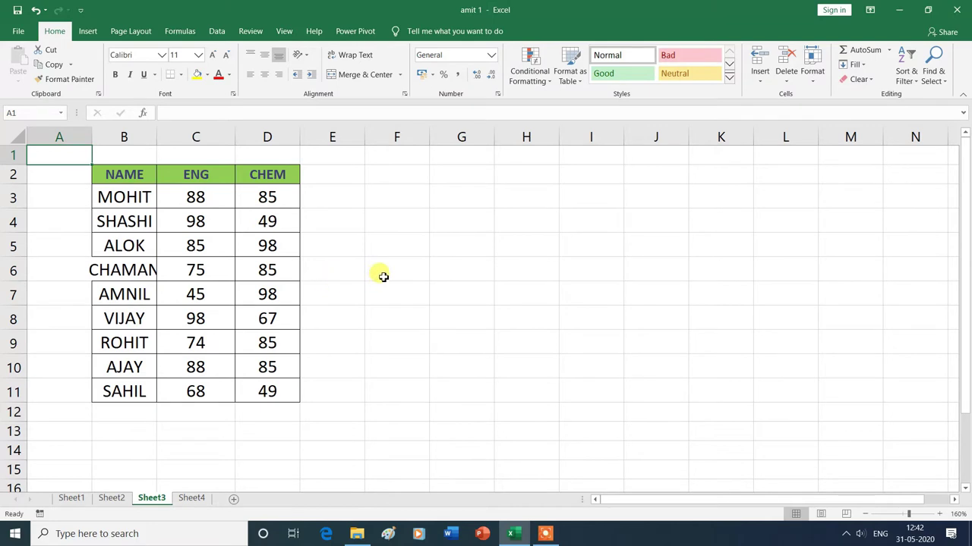
# Step: Place a left block arrow beside the Sheet3 table near F6 and type the Home label inside
pyautogui.click(88, 32)
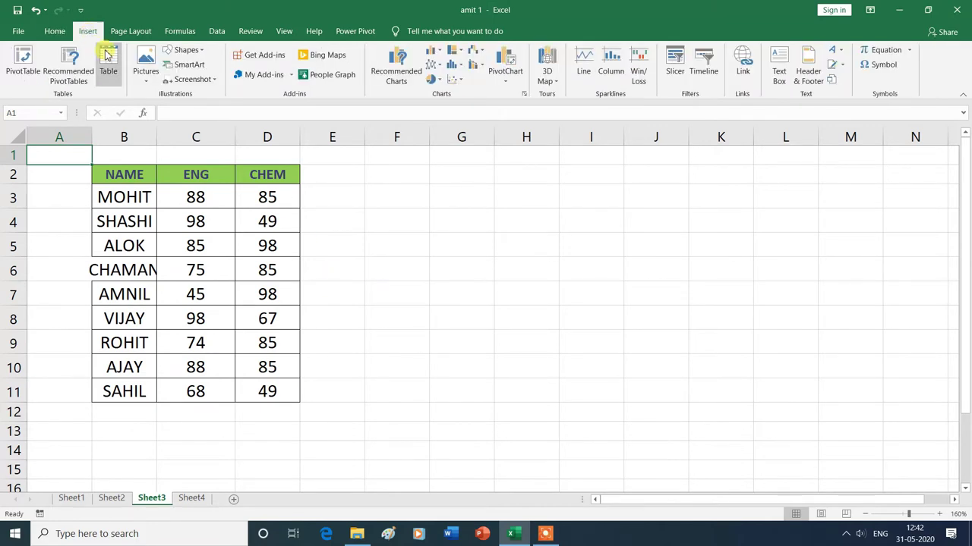
pyautogui.click(186, 49)
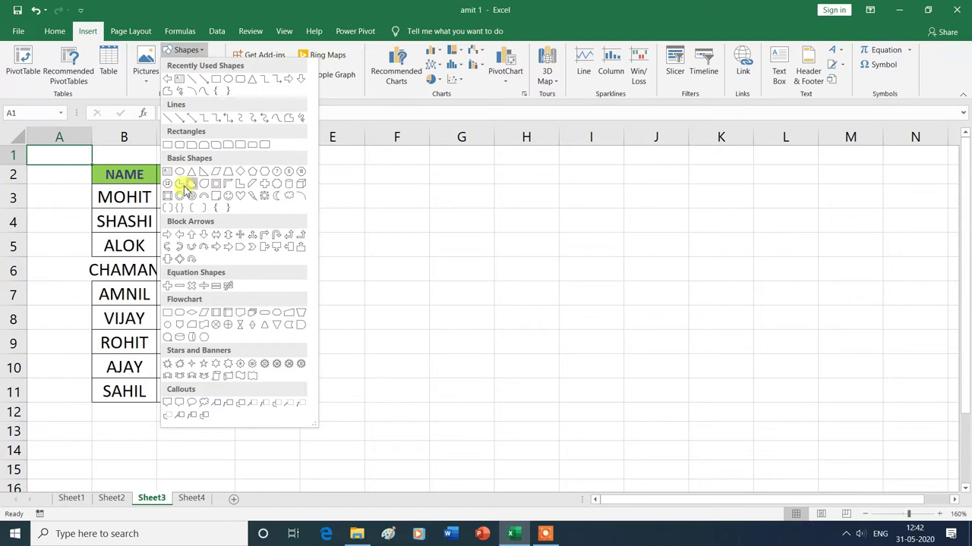
pyautogui.click(180, 234)
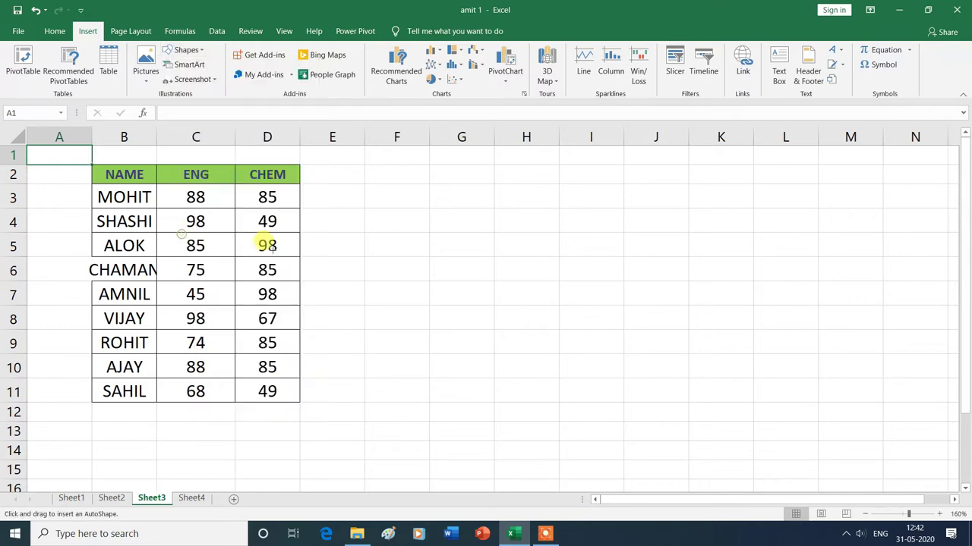
pyautogui.click(410, 269)
pyautogui.moveTo(433, 275); pyautogui.dragTo(421, 243)
pyautogui.click(120, 65)
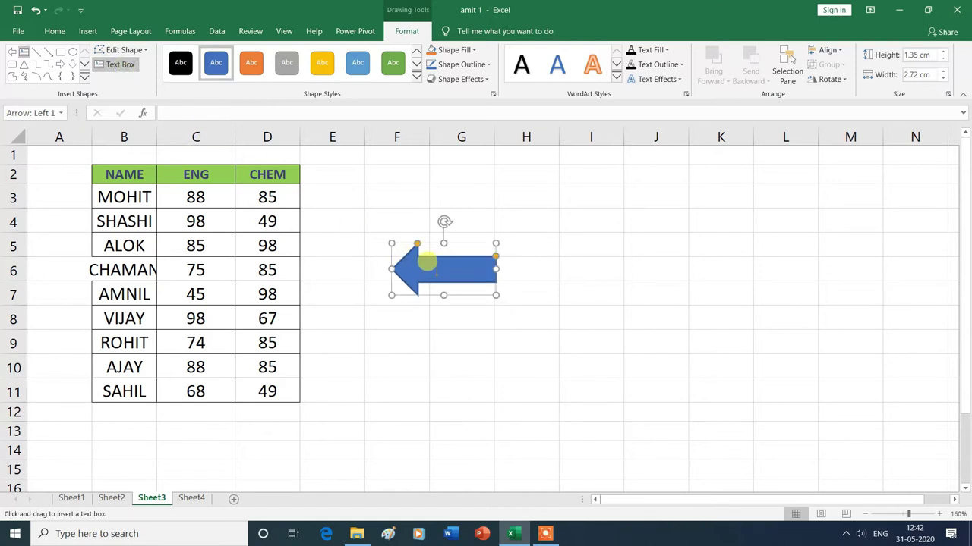
pyautogui.click(448, 269)
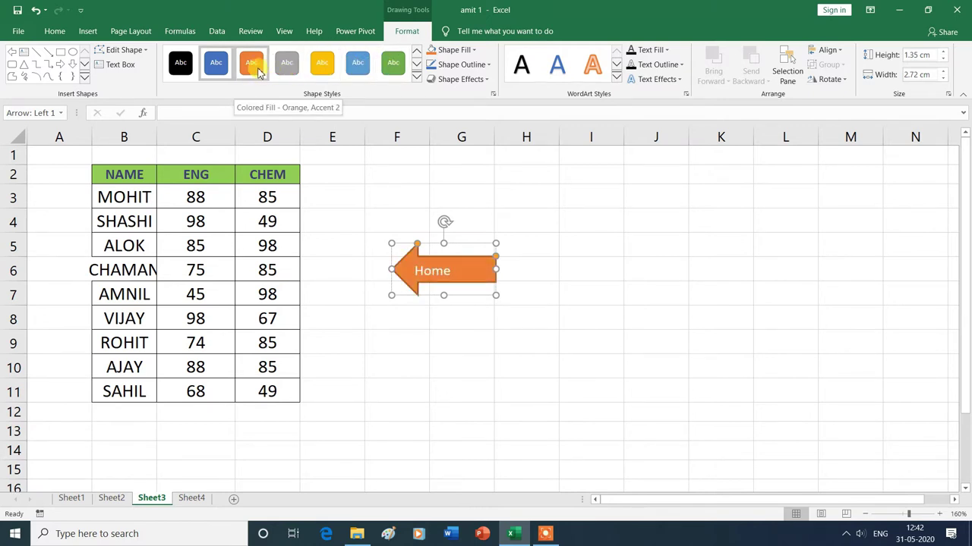
# Step: Apply the orange shape style and centre the Home label vertically and horizontally
pyautogui.click(258, 70)
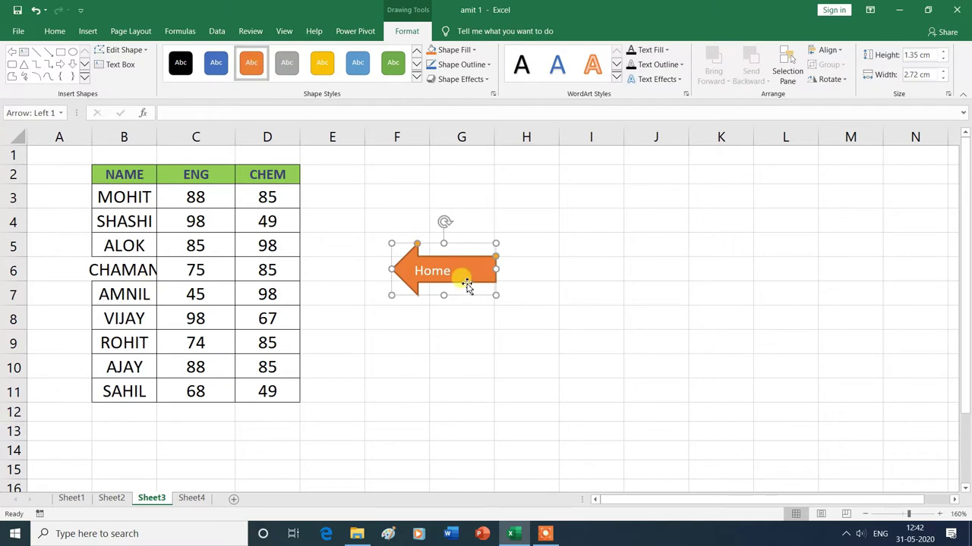
pyautogui.click(54, 31)
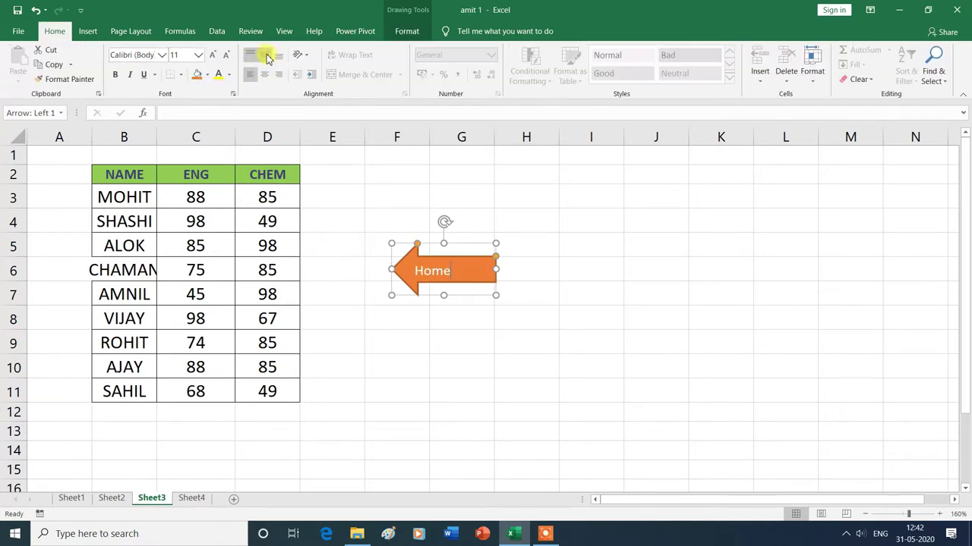
pyautogui.click(264, 56)
pyautogui.click(267, 74)
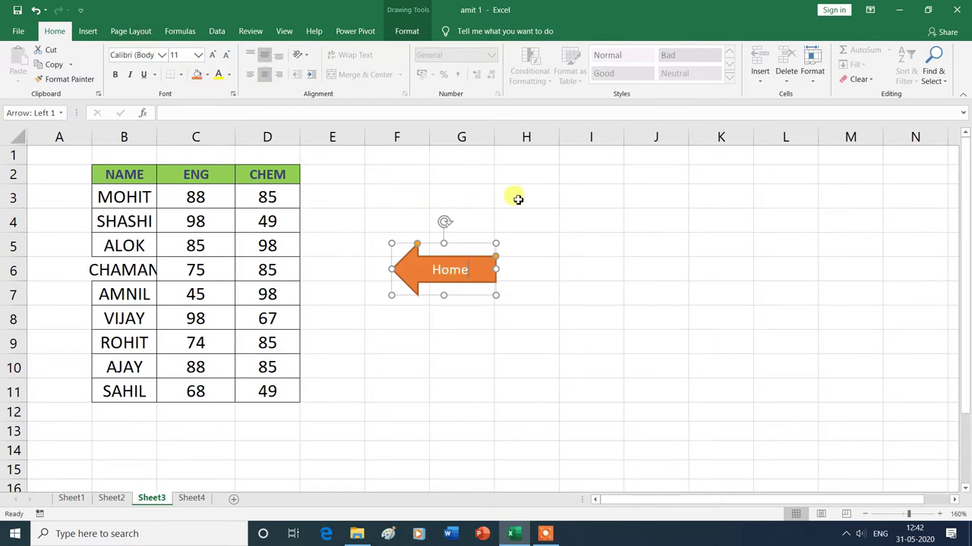
pyautogui.click(486, 350)
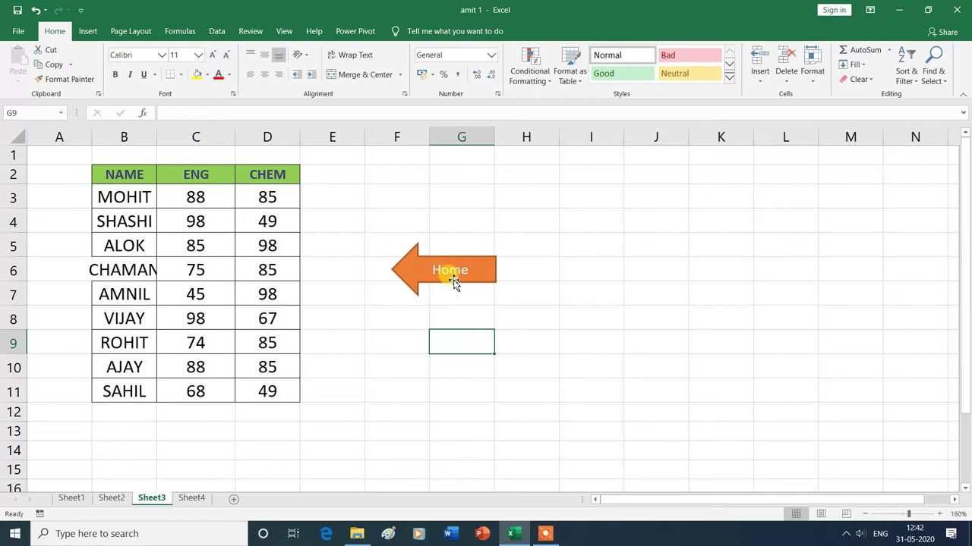
pyautogui.click(451, 272)
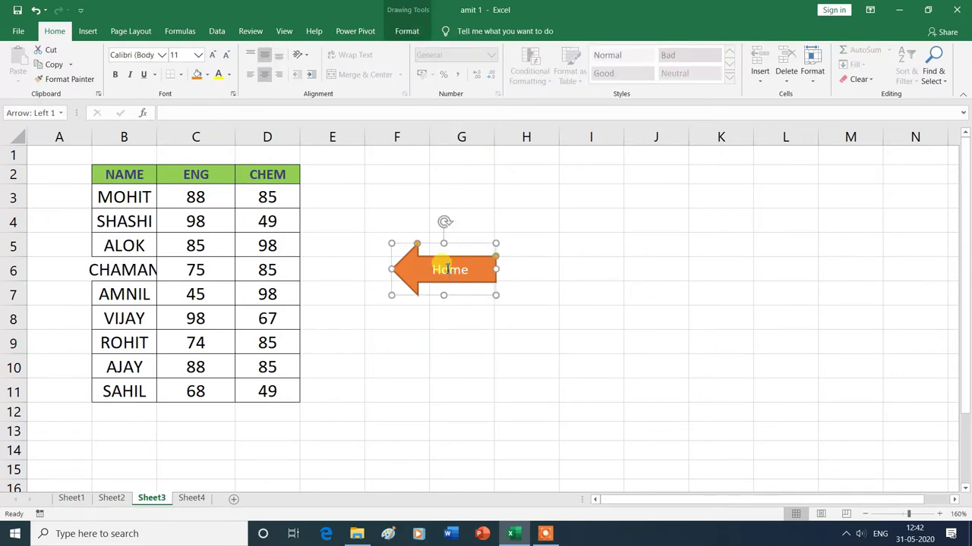
# Step: Hyperlink the Home arrow to cell A1 of Sheet1
pyautogui.rightClick(448, 271)
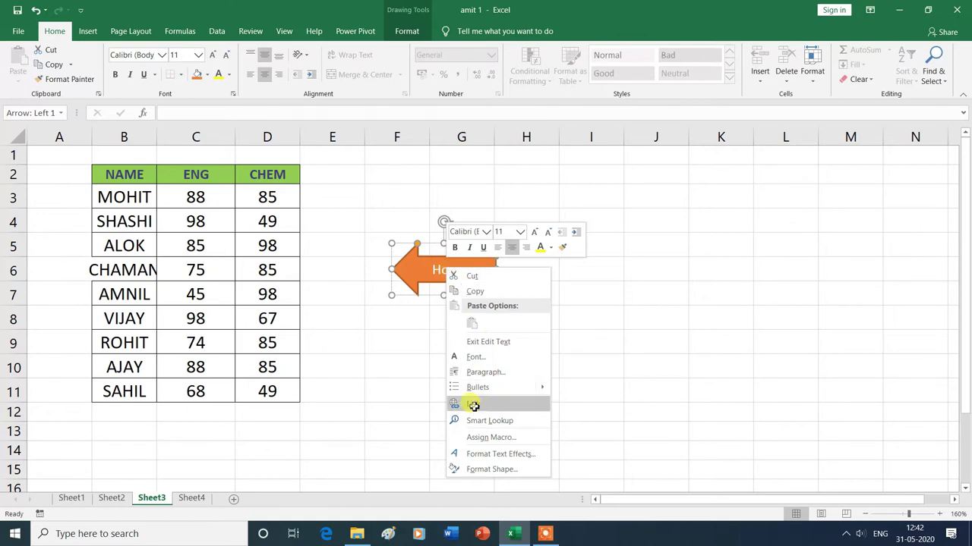
pyautogui.click(473, 406)
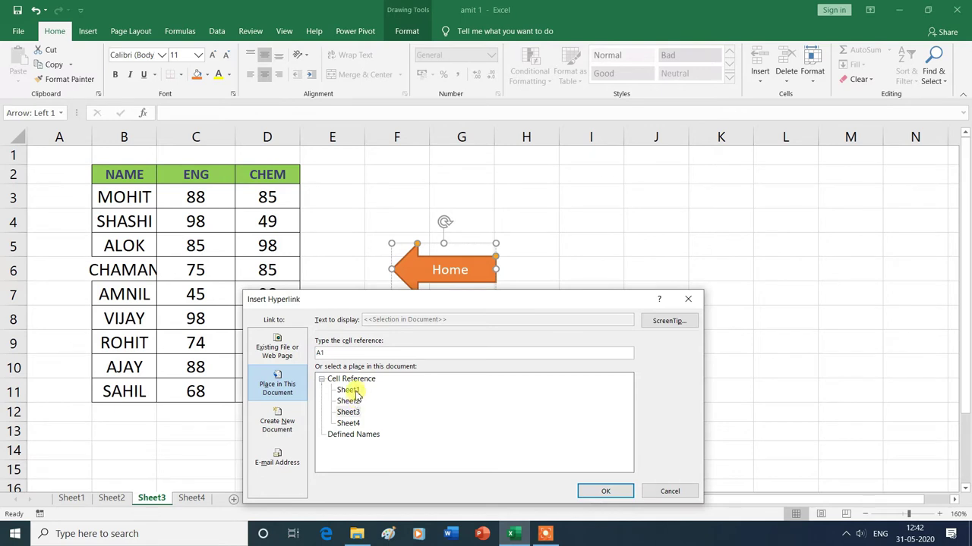
pyautogui.click(349, 390)
pyautogui.click(611, 492)
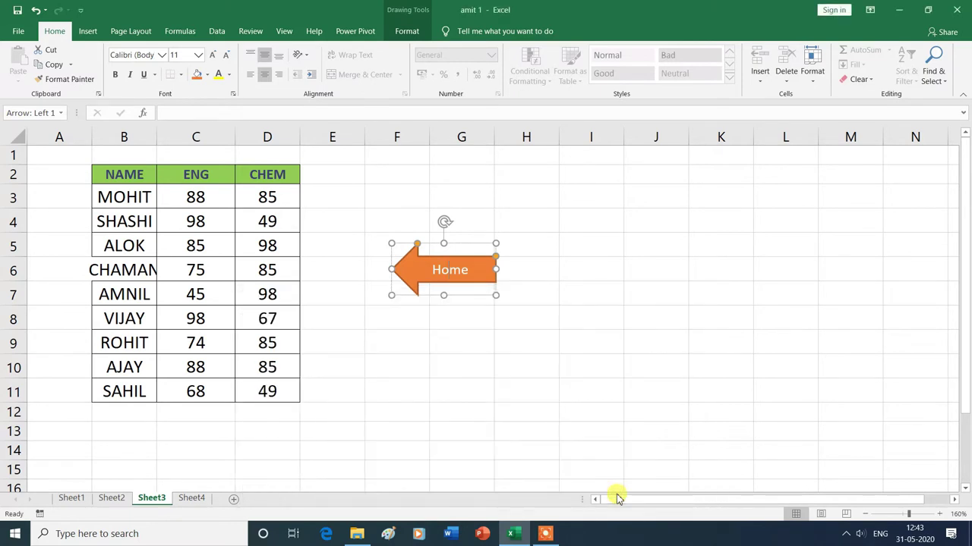
# Step: Follow the Home arrow to Sheet1, then the Sheet4 link on to Sheet4
pyautogui.click(574, 349)
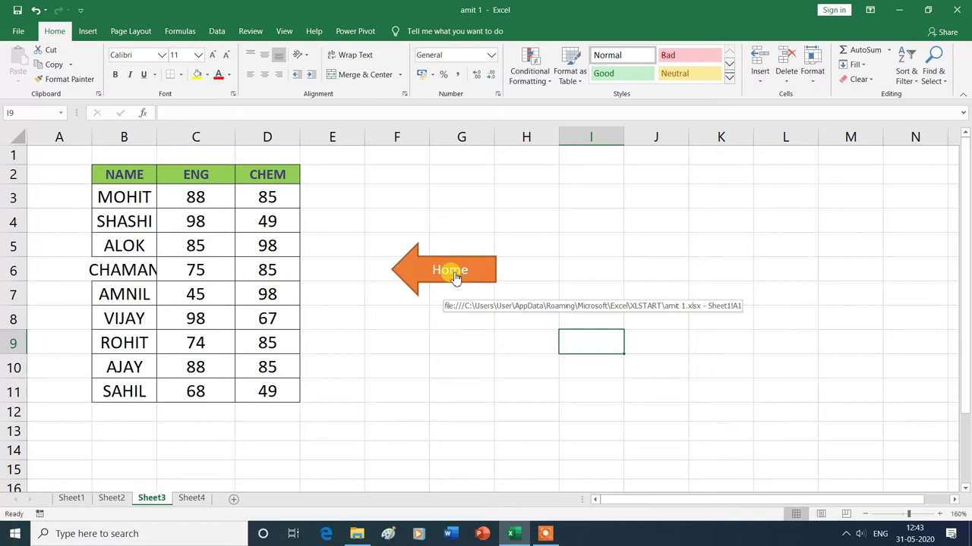
pyautogui.click(456, 278)
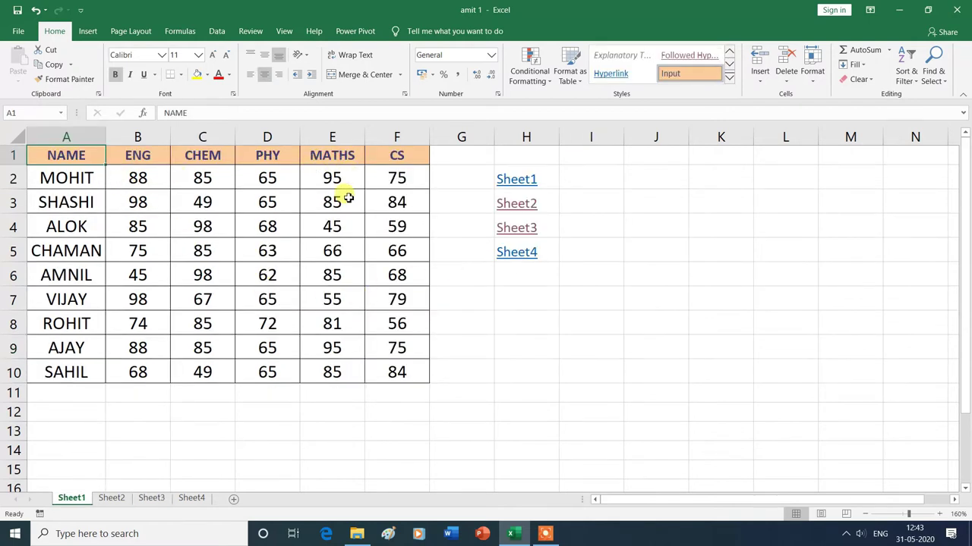
pyautogui.click(525, 255)
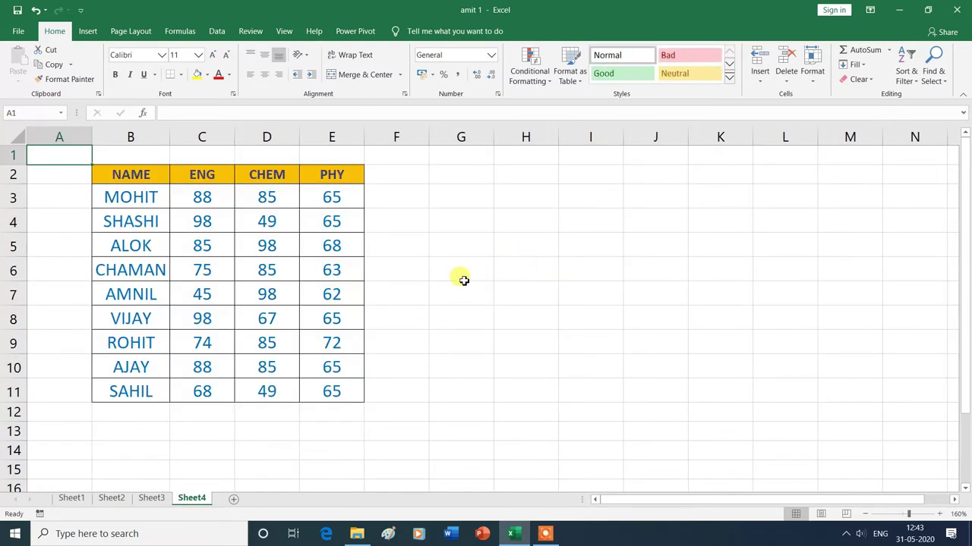
# Step: Draw a left arrow beside the Sheet4 table and type Home in it
pyautogui.click(89, 31)
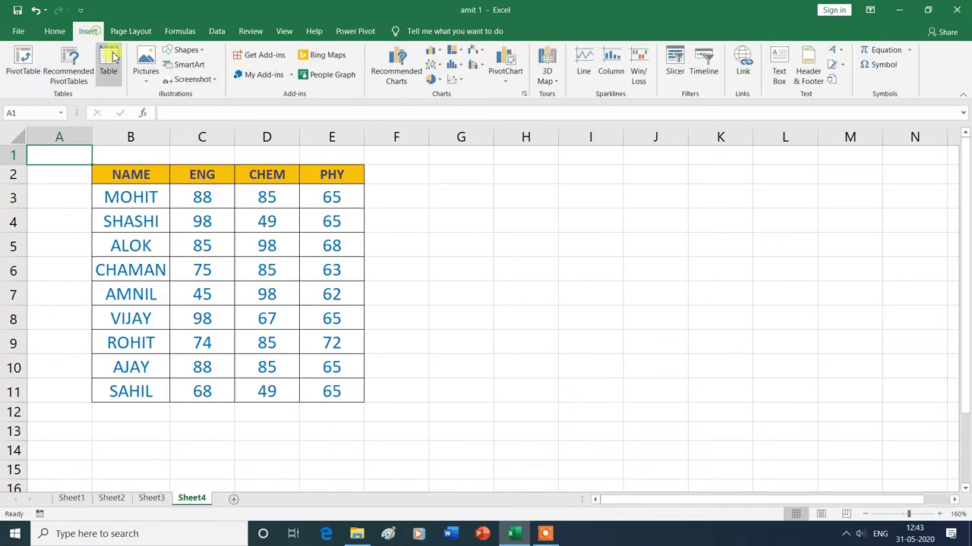
pyautogui.click(186, 50)
pyautogui.click(223, 211)
pyautogui.moveTo(460, 267); pyautogui.dragTo(564, 319)
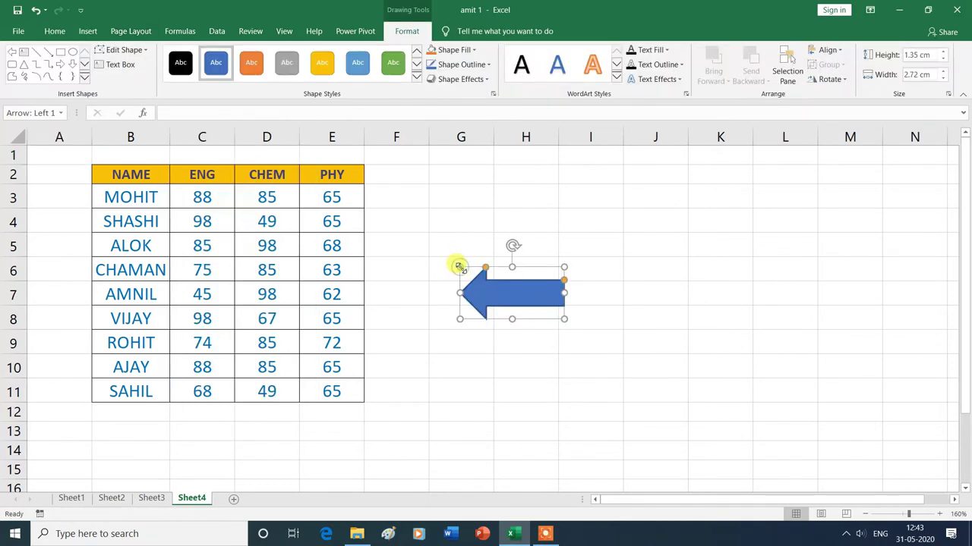
pyautogui.moveTo(509, 286); pyautogui.dragTo(485, 260)
pyautogui.click(129, 66)
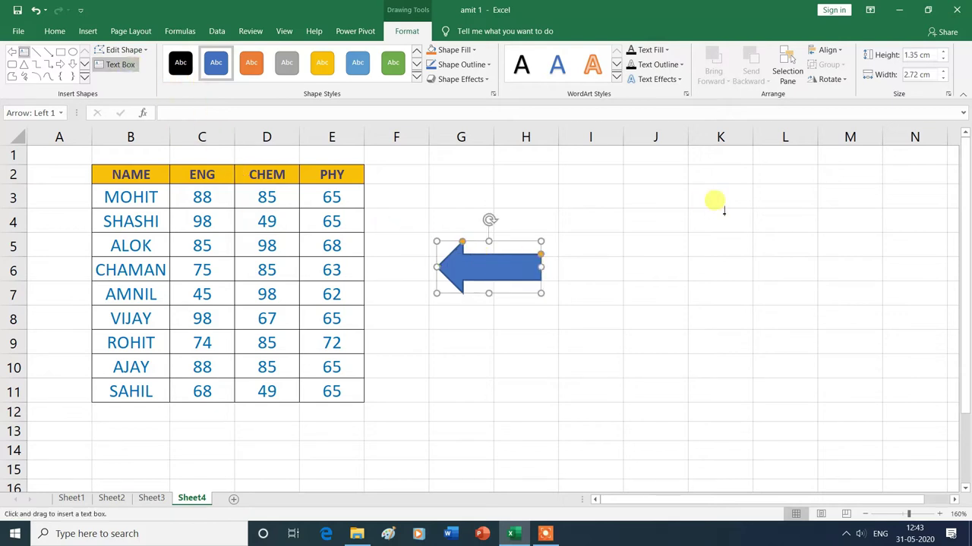
pyautogui.write('Home')
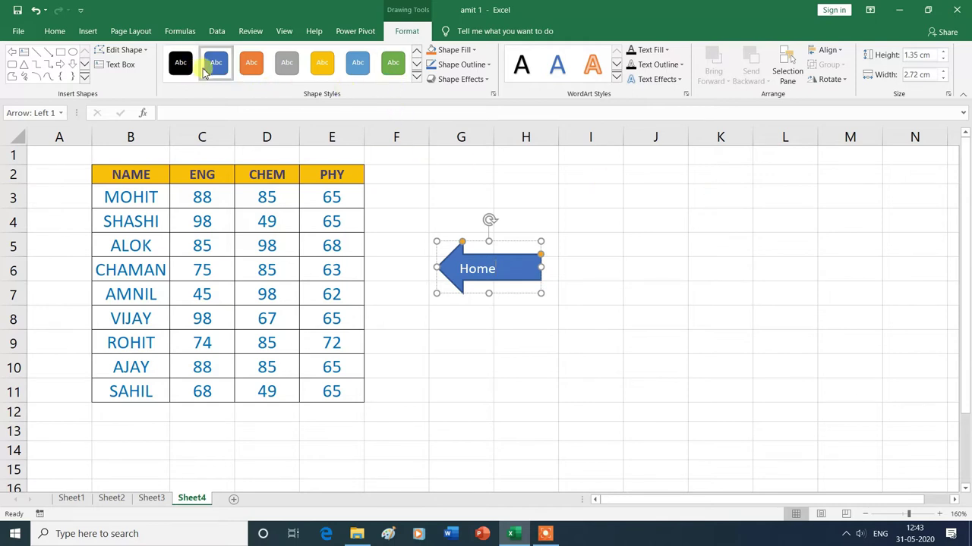
# Step: Apply the yellow shape style and centre the Home label
pyautogui.click(216, 67)
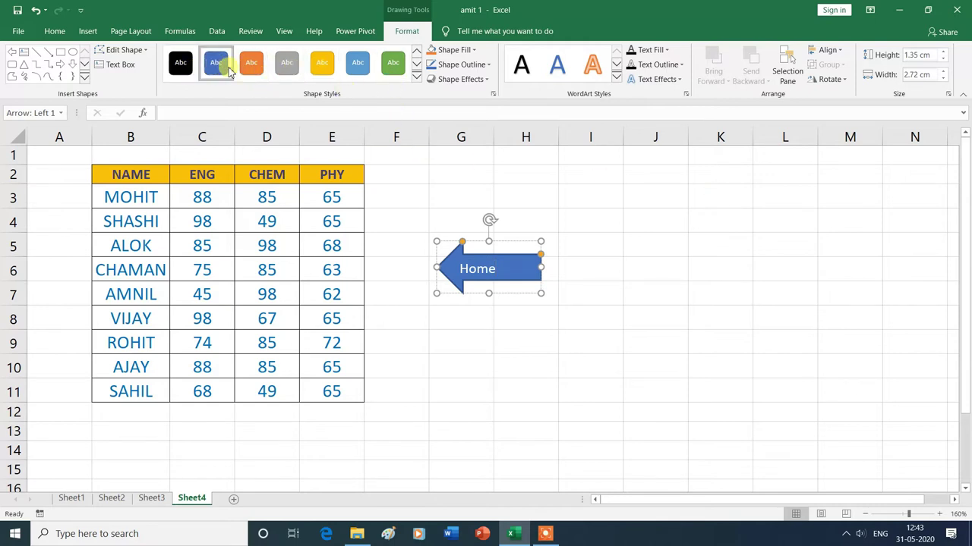
pyautogui.click(328, 68)
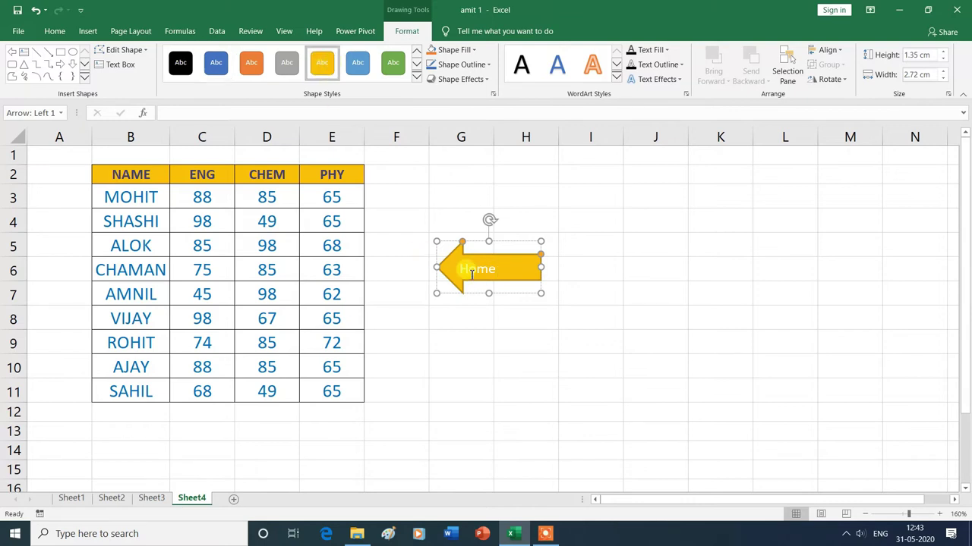
pyautogui.click(50, 32)
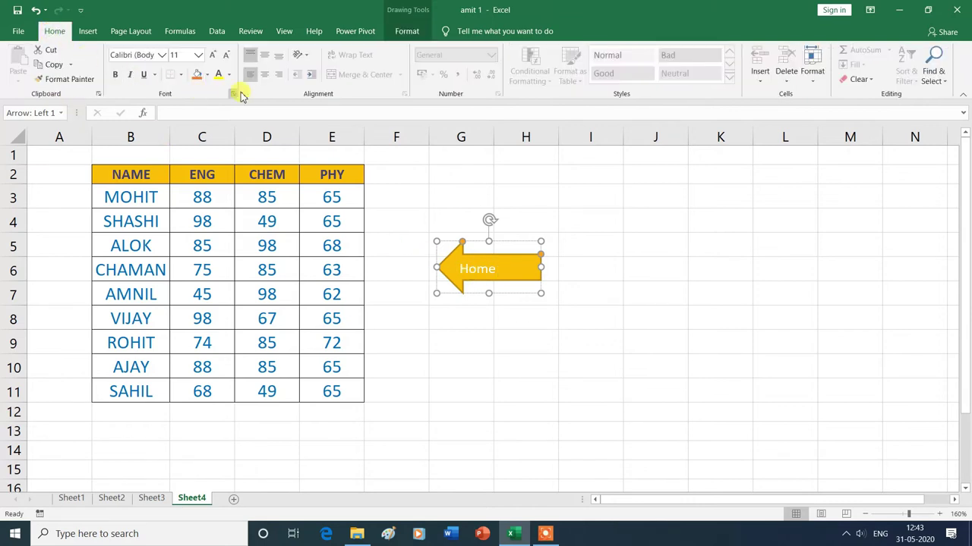
pyautogui.click(265, 74)
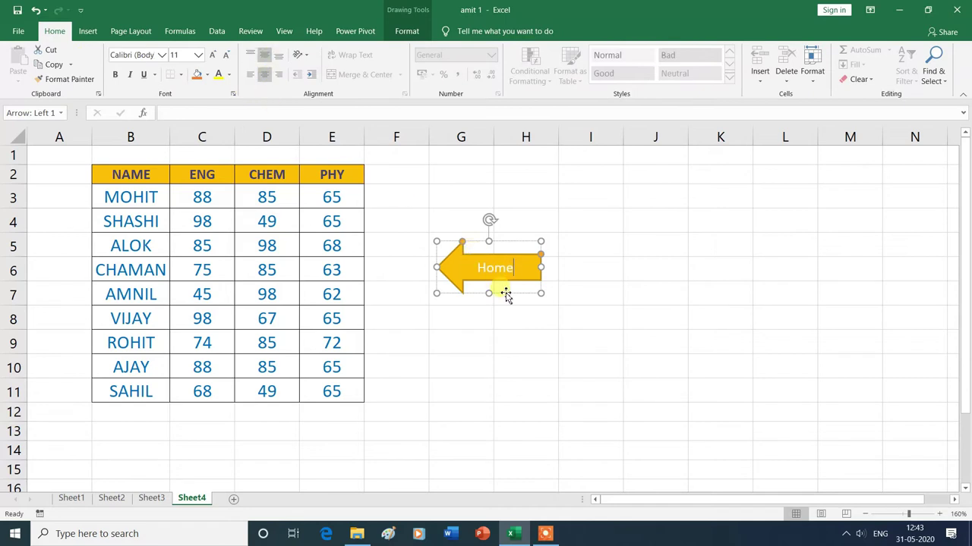
pyautogui.hotkey('ctrl', 'shift', '.')
pyautogui.hotkey('ctrl', 'shift', '.')
pyautogui.hotkey('ctrl', 'shift', '.')
# Step: Set the Home label's font size to 16
pyautogui.moveTo(479, 267); pyautogui.dragTo(518, 268)
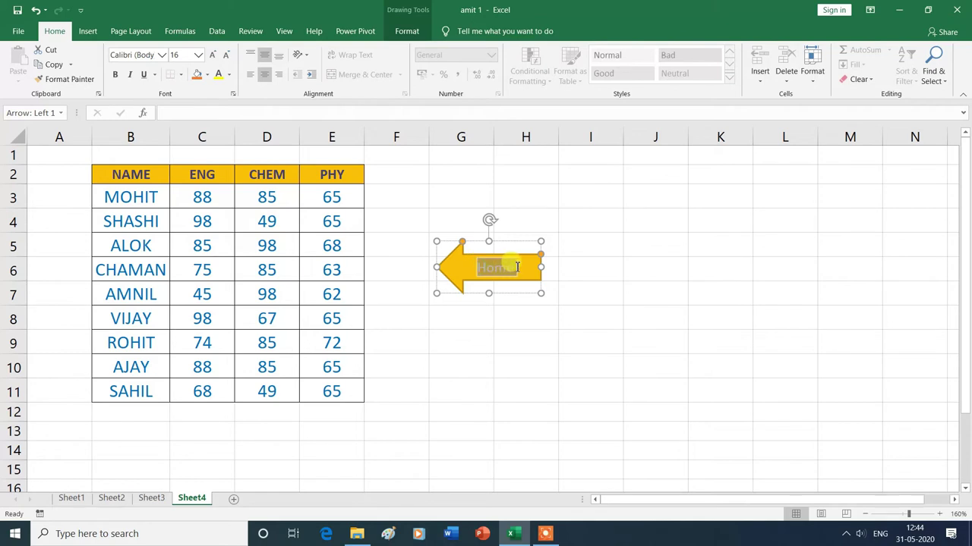
pyautogui.click(198, 55)
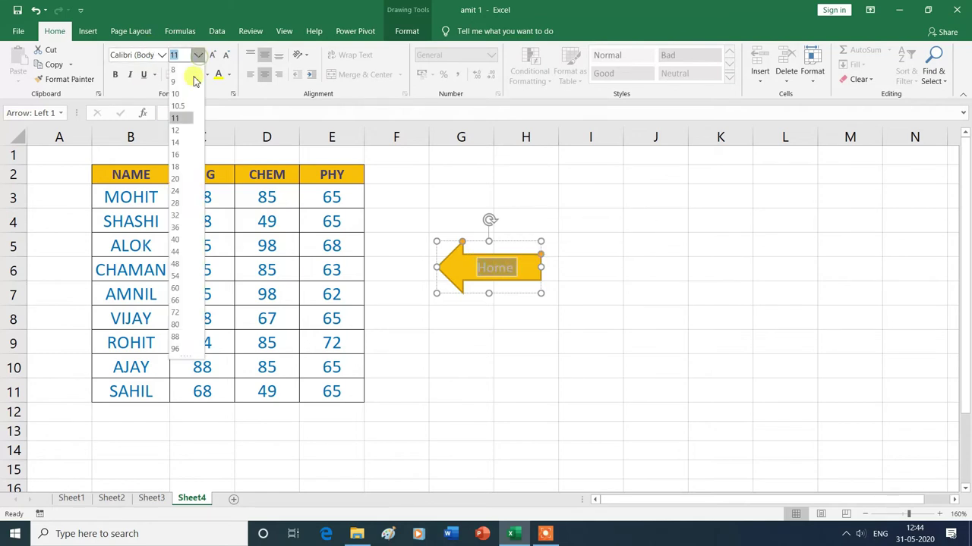
pyautogui.click(182, 154)
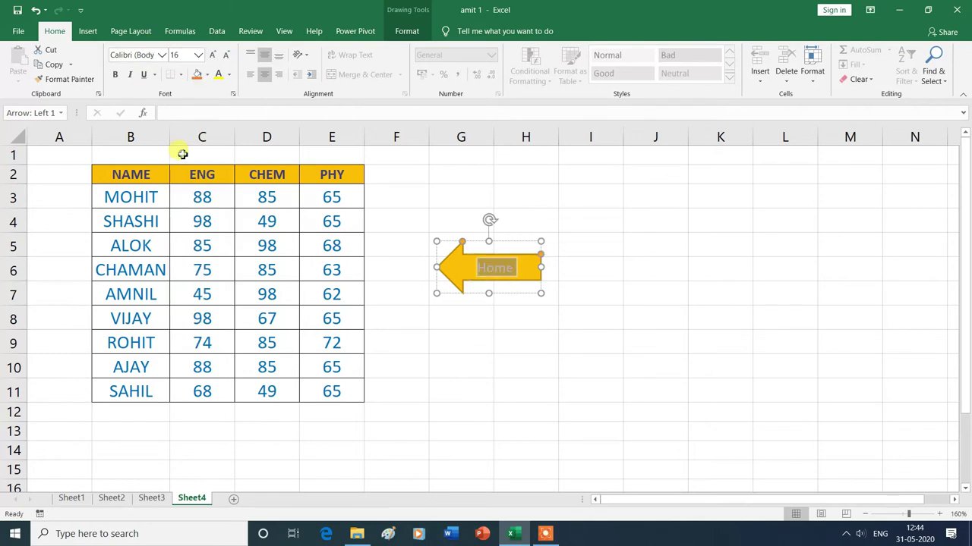
pyautogui.click(511, 322)
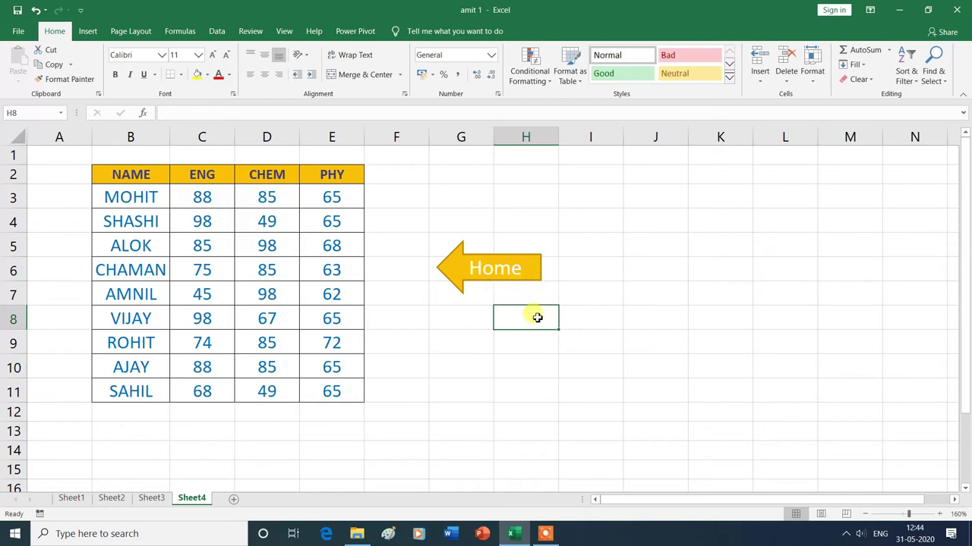
pyautogui.click(508, 268)
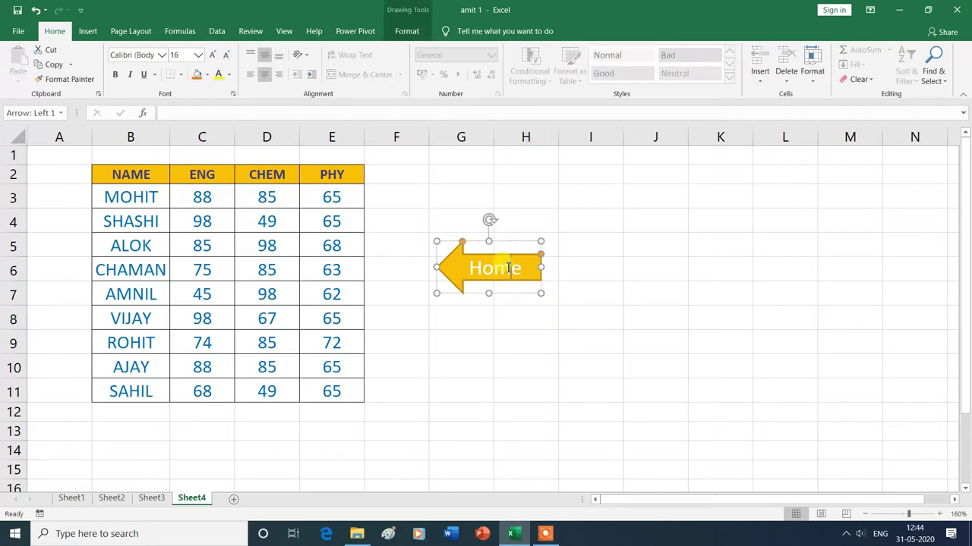
pyautogui.rightClick(509, 269)
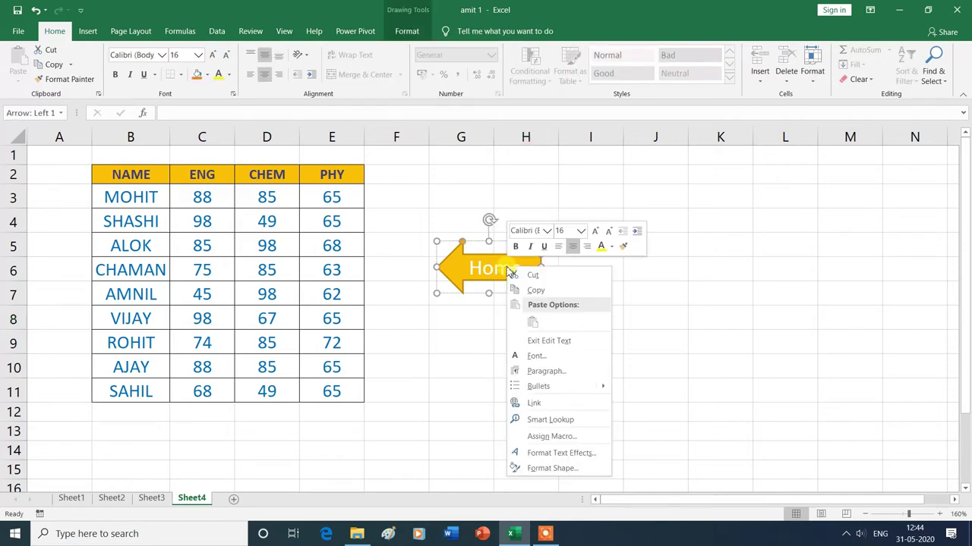
# Step: Link the yellow Home arrow to Sheet1 cell A1 and follow it back to Sheet1
pyautogui.click(545, 403)
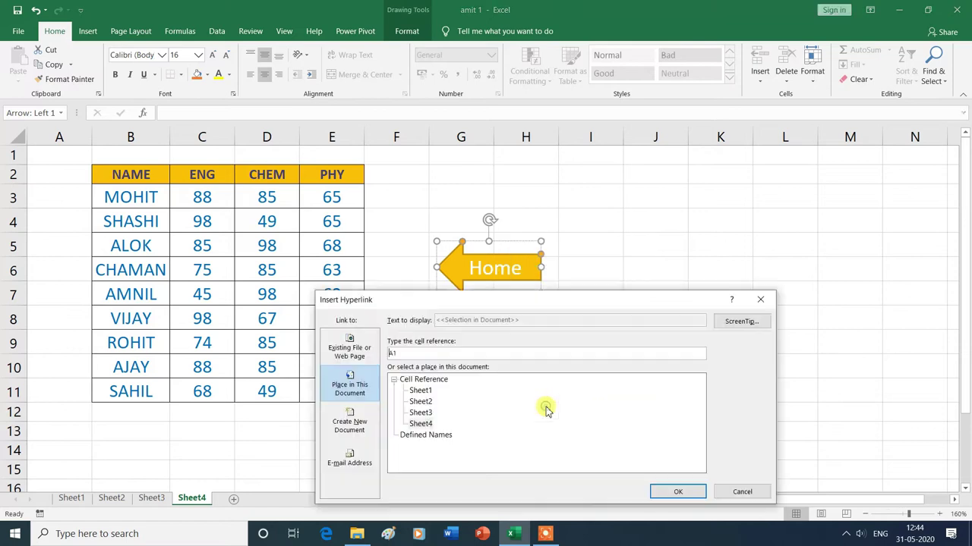
pyautogui.click(422, 391)
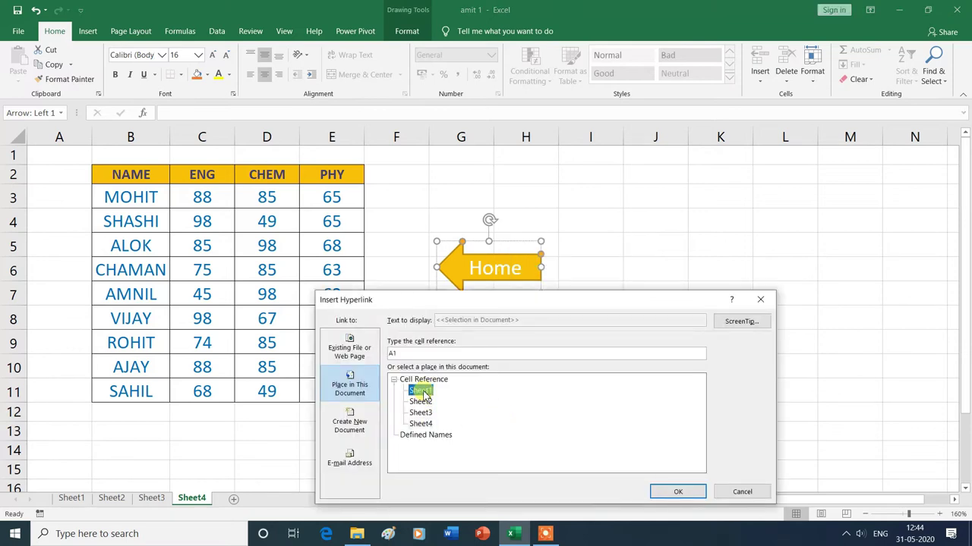
pyautogui.click(683, 491)
pyautogui.click(677, 411)
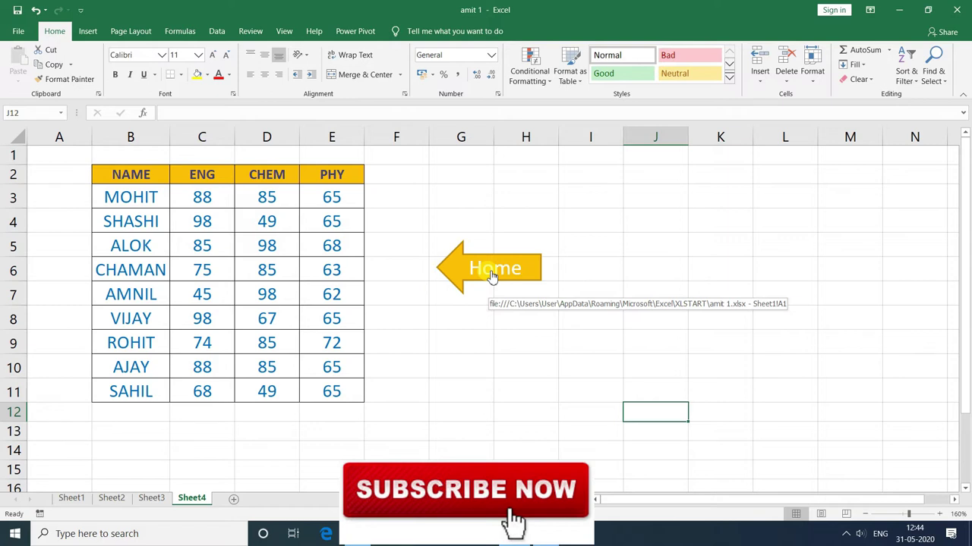
pyautogui.click(492, 275)
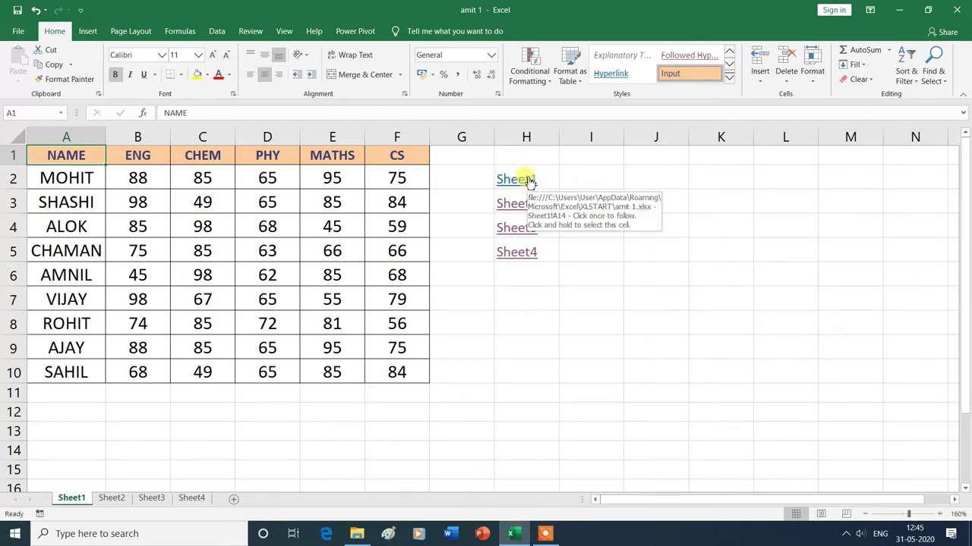
# Step: Remove the Sheet4, Sheet3, Sheet2 and Sheet1 links and their text from cells H5 to H2
pyautogui.rightClick(525, 258)
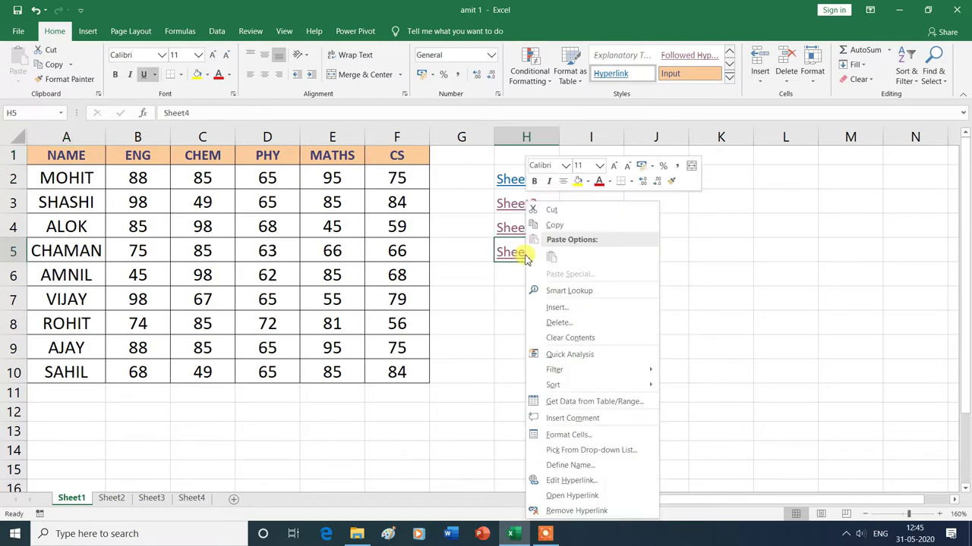
pyautogui.click(575, 511)
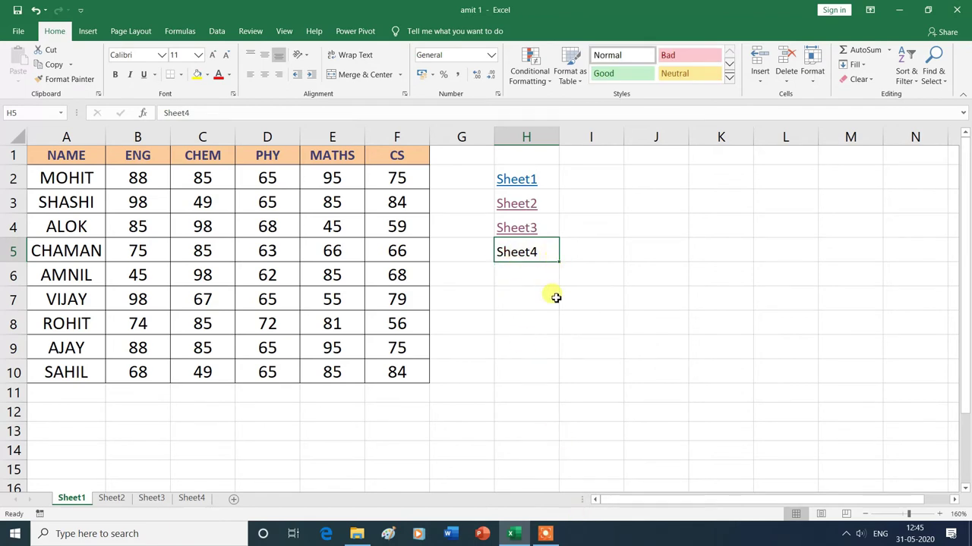
pyautogui.press('Delete')
pyautogui.rightClick(525, 231)
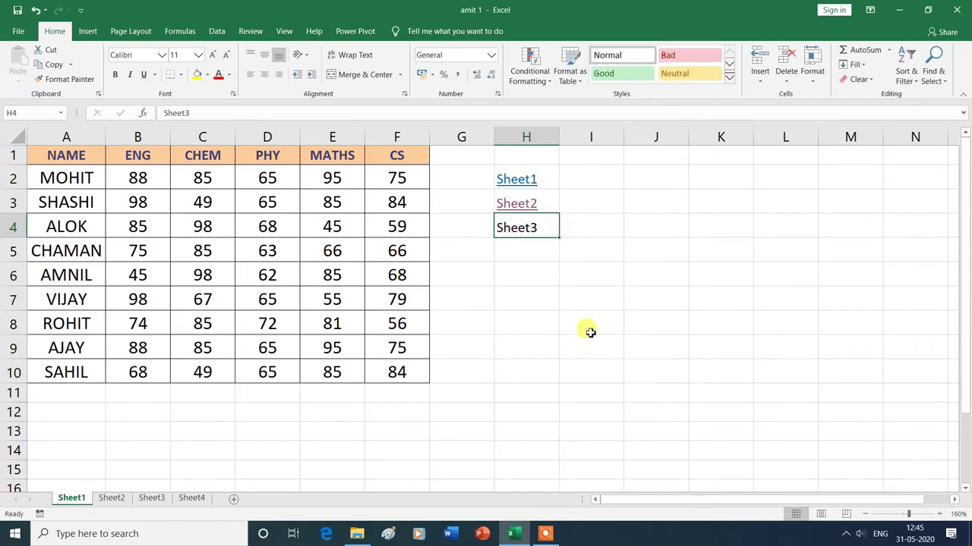
pyautogui.press('Delete')
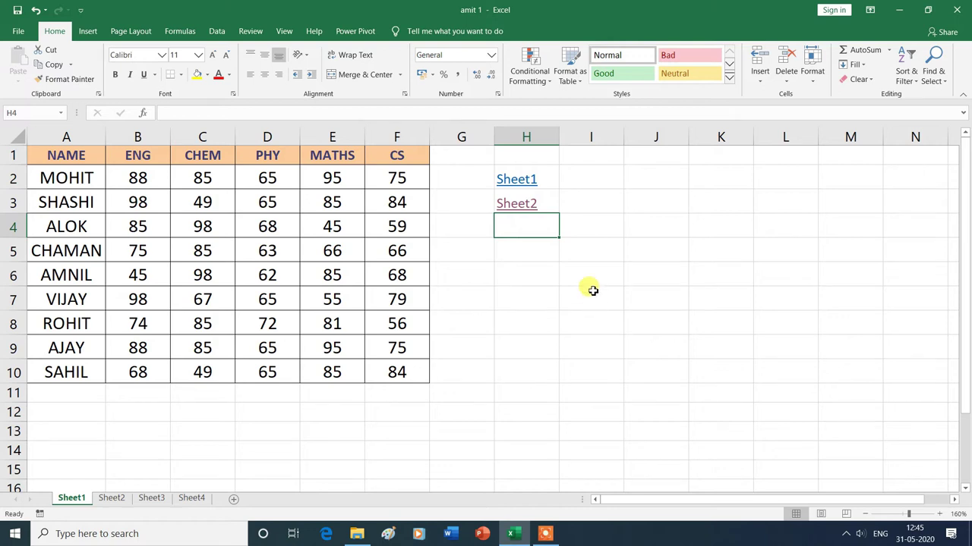
pyautogui.rightClick(536, 202)
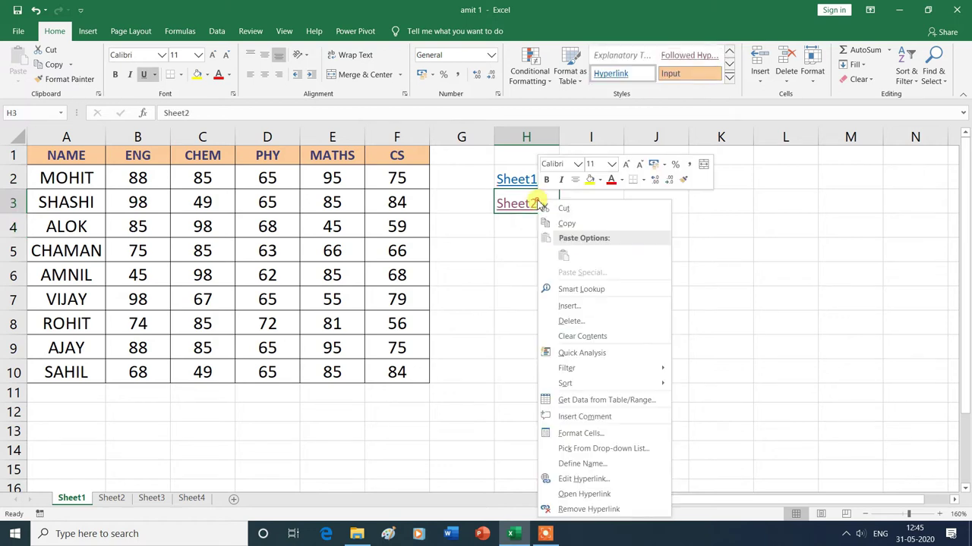
pyautogui.click(601, 510)
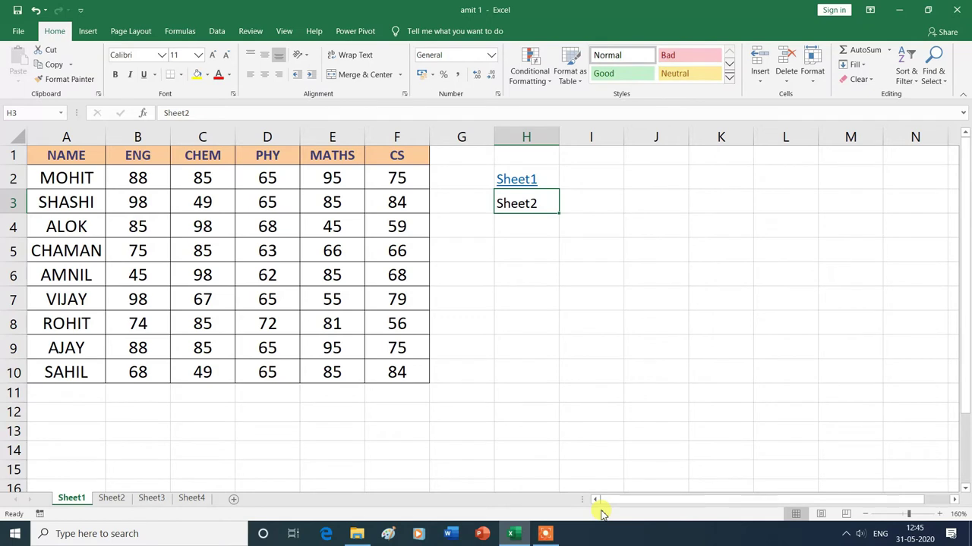
pyautogui.press('Delete')
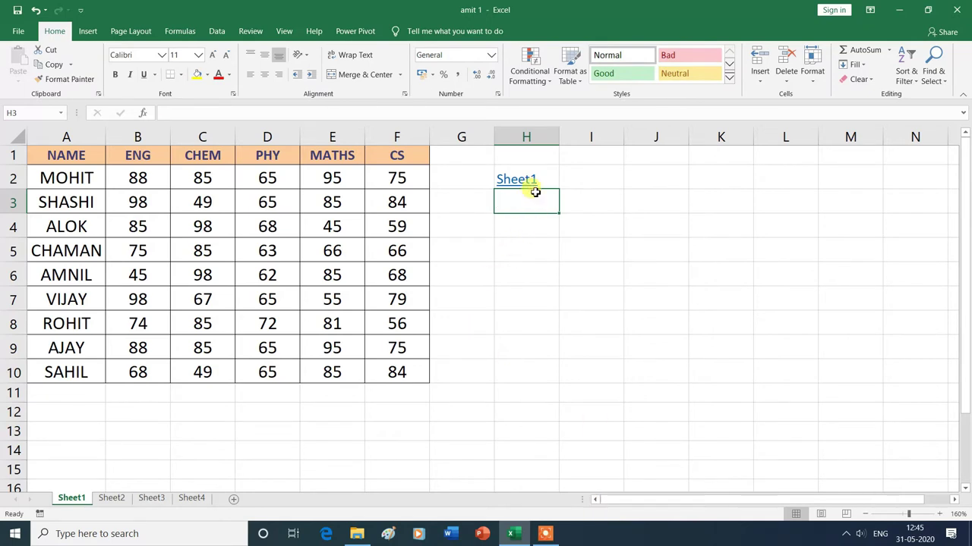
pyautogui.click(535, 182)
pyautogui.rightClick(535, 182)
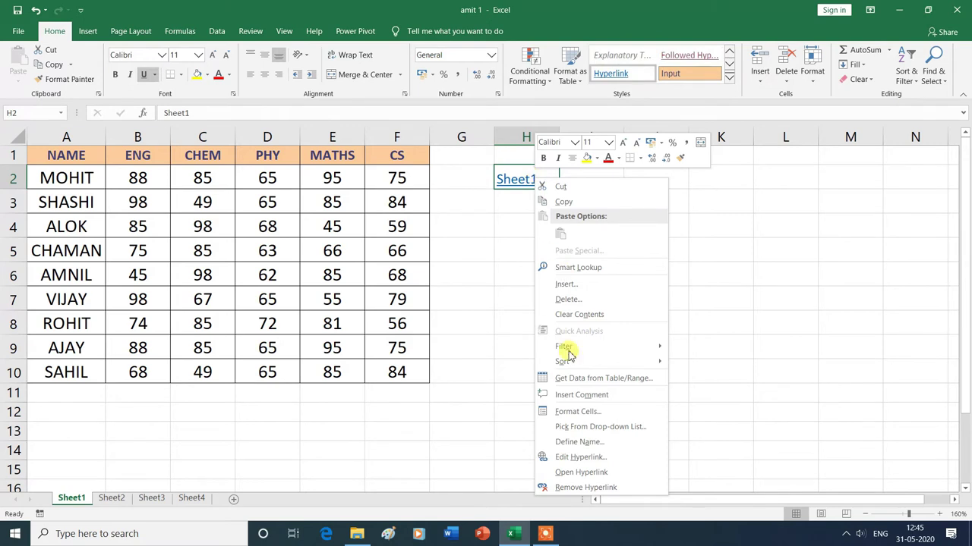
pyautogui.click(573, 489)
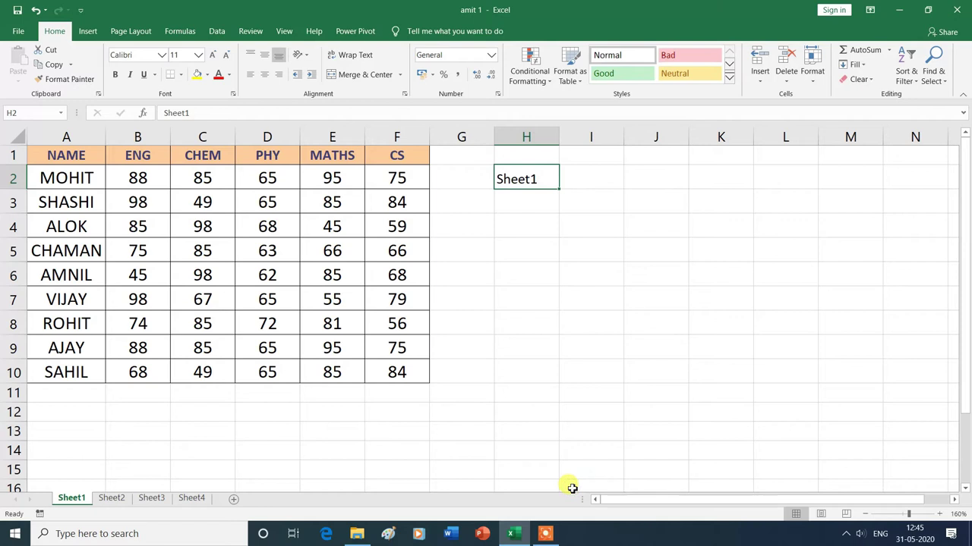
pyautogui.press('Delete')
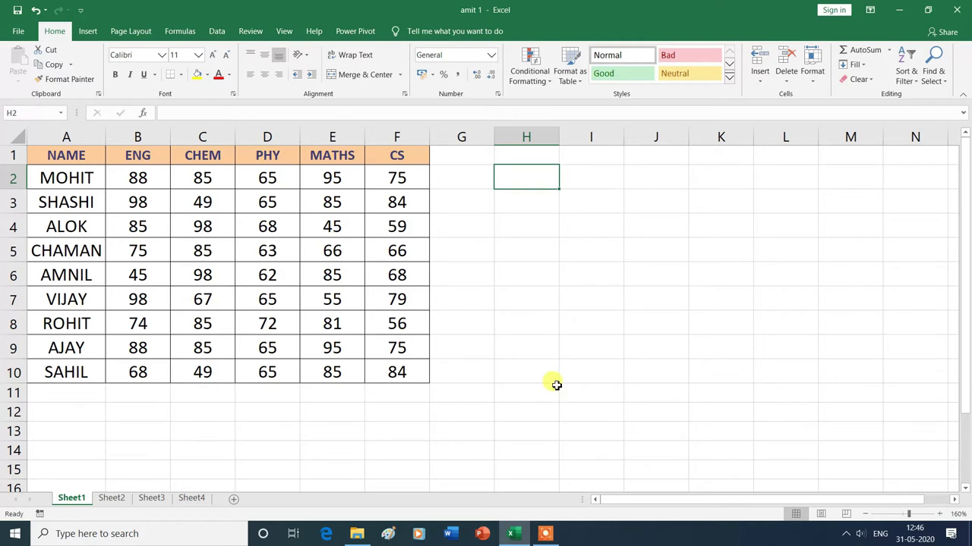
# Step: Insert a hyperlink in H2 that creates a new document named vishal, displayed as vishal
pyautogui.click(90, 31)
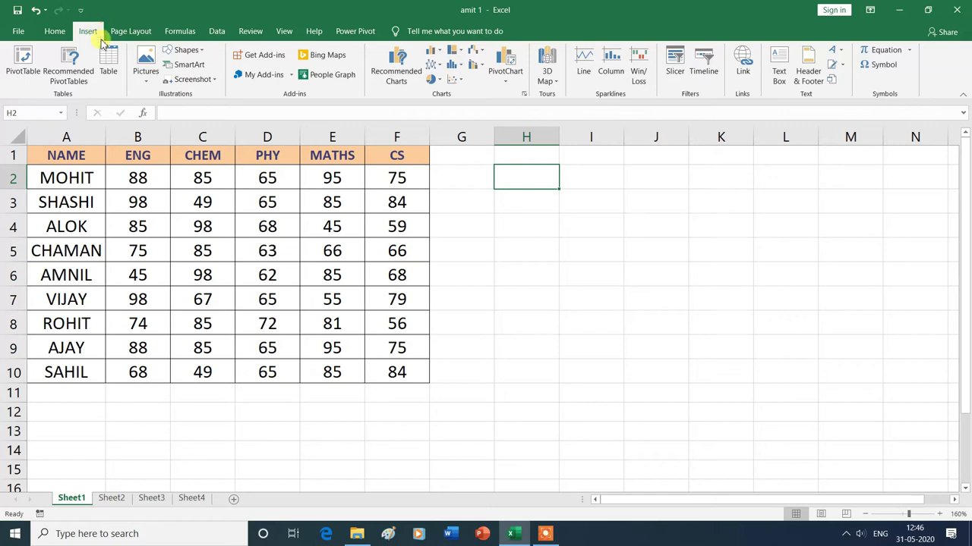
pyautogui.click(743, 61)
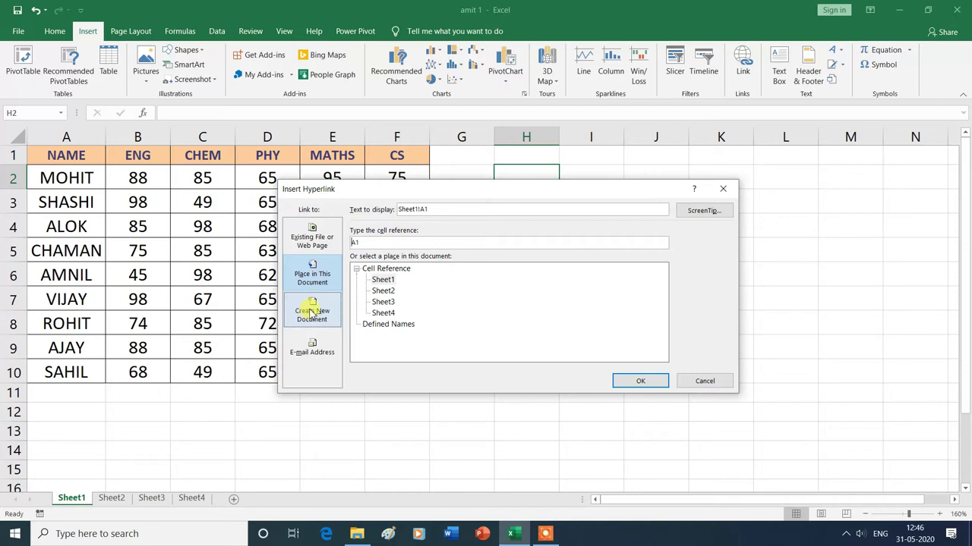
pyautogui.click(313, 313)
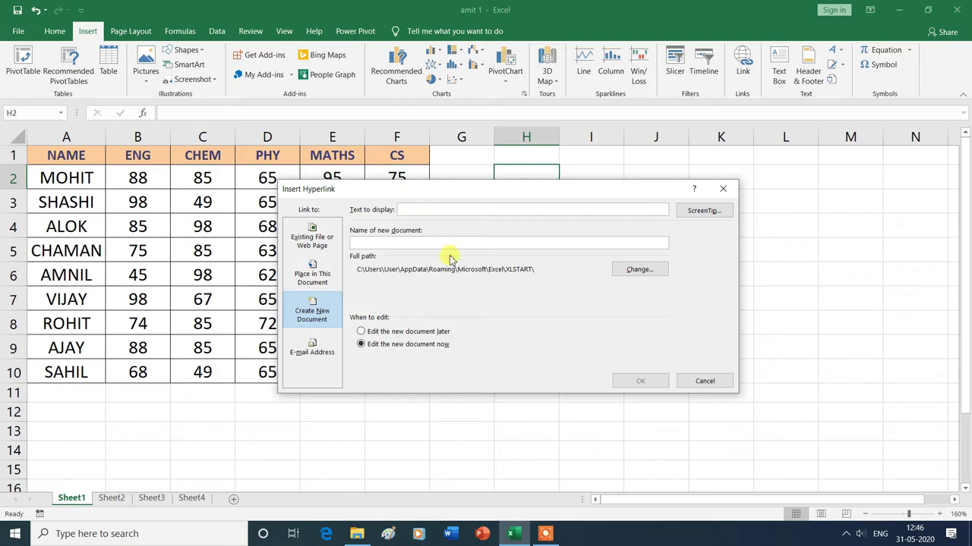
pyautogui.write('vishal')
pyautogui.click(394, 243)
pyautogui.write('vishal')
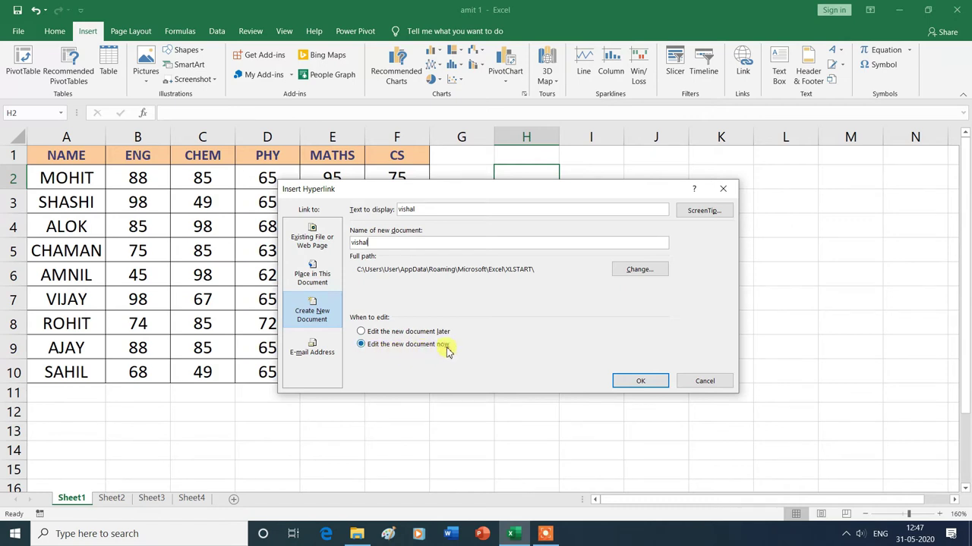
pyautogui.click(641, 381)
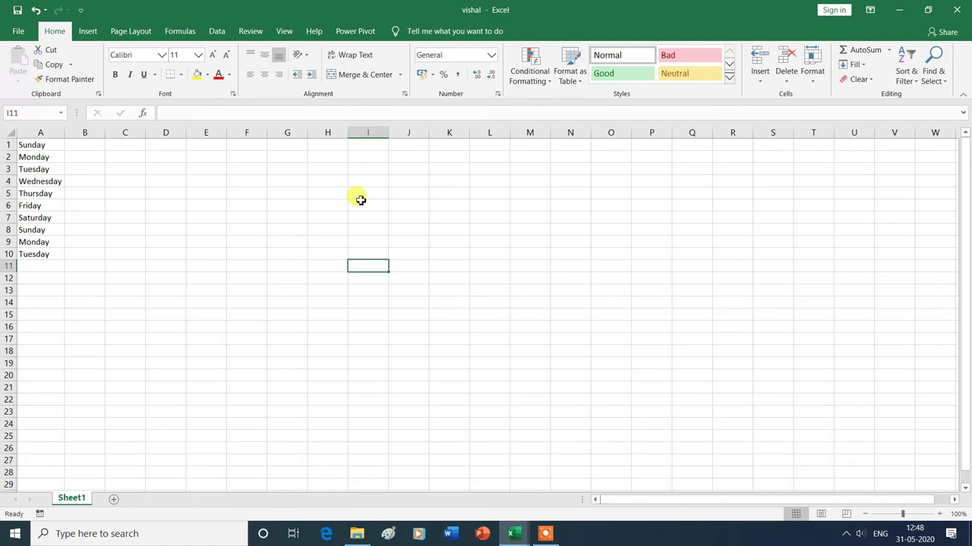
# Step: Close the vishal workbook, saving it when prompted
pyautogui.click(957, 14)
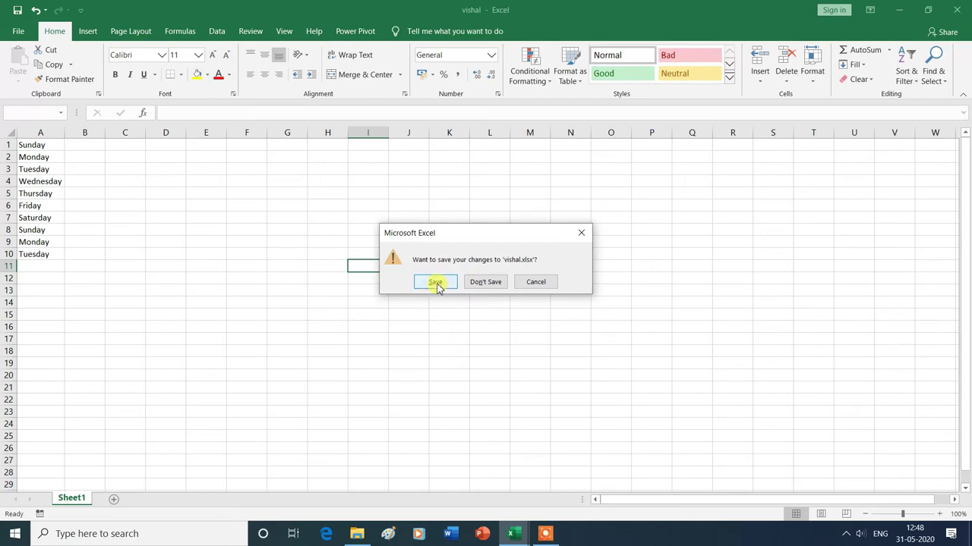
pyautogui.click(436, 284)
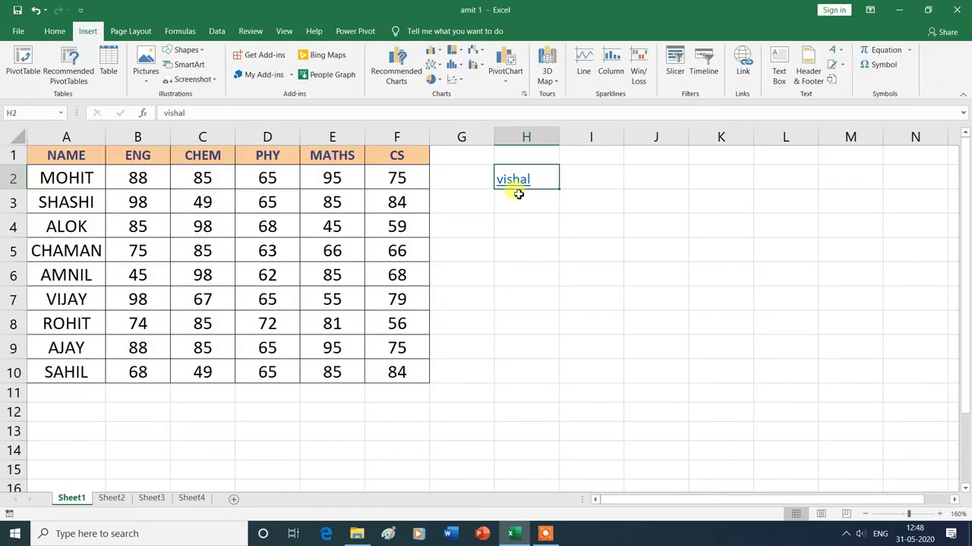
# Step: Follow the vishal link in H2 to test it, then delete it from the cell
pyautogui.moveTo(523, 185)
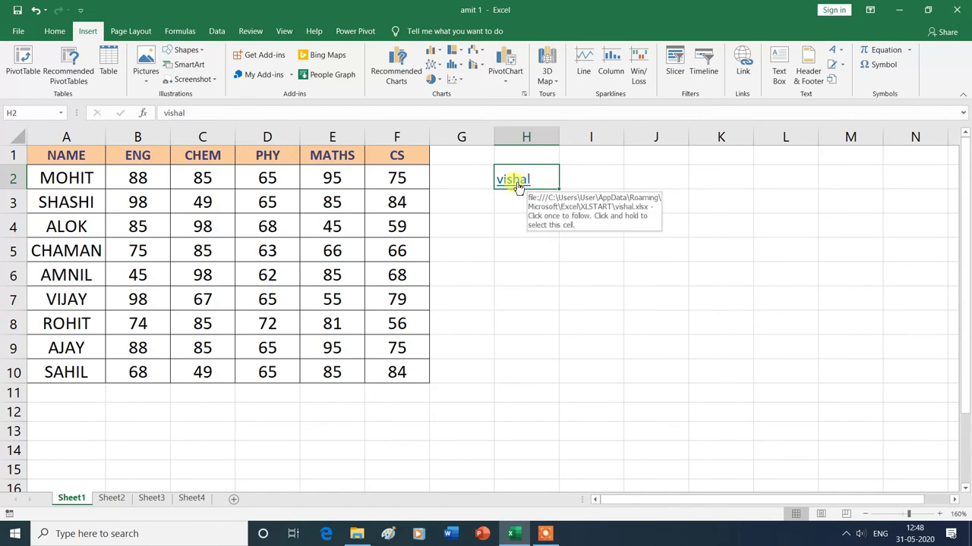
pyautogui.click(515, 185)
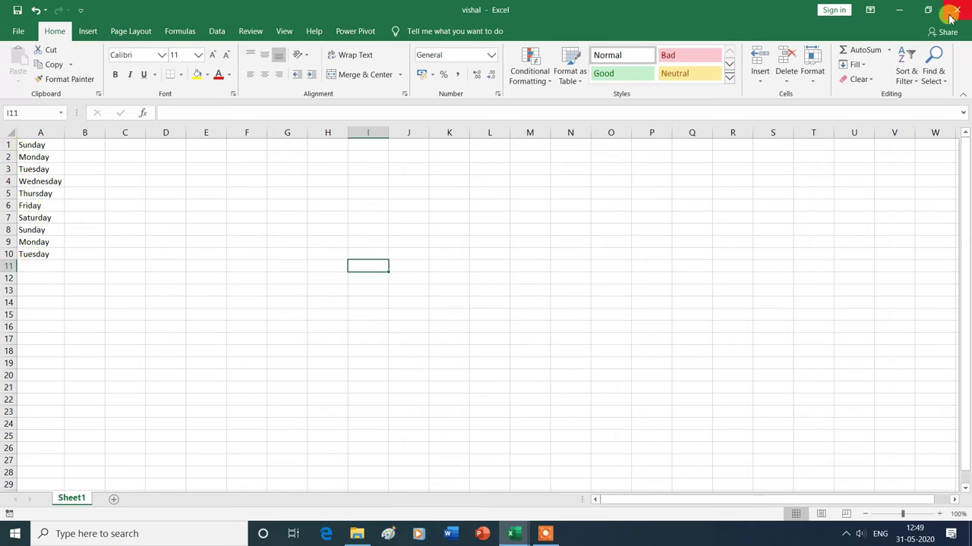
pyautogui.press('Delete')
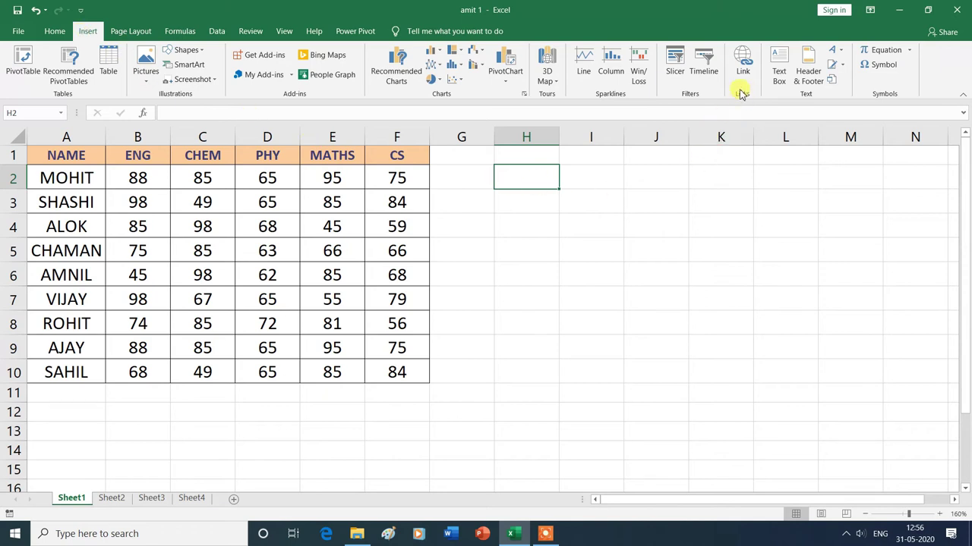
# Step: Hyperlink cell H2 to the existing workbook Documents\Nitin.xlsx
pyautogui.click(743, 61)
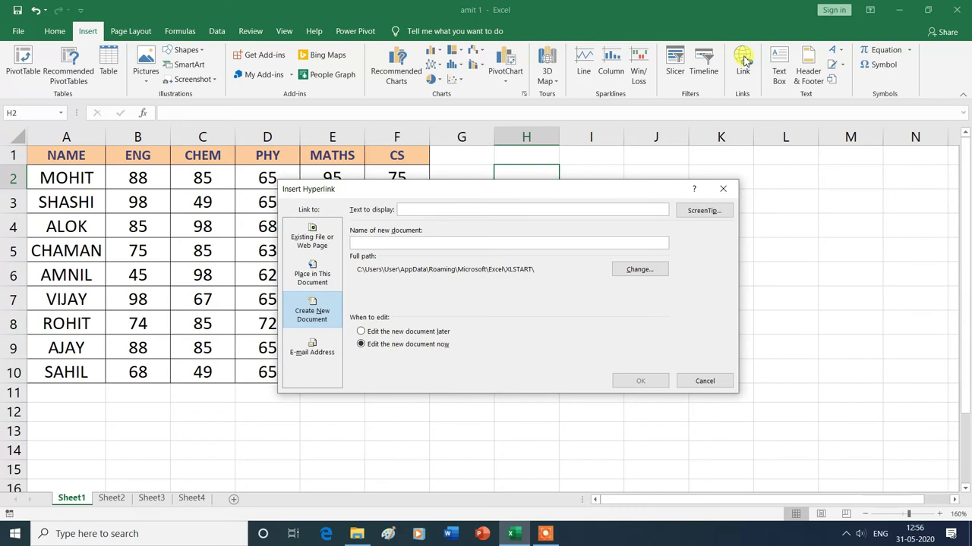
pyautogui.click(317, 239)
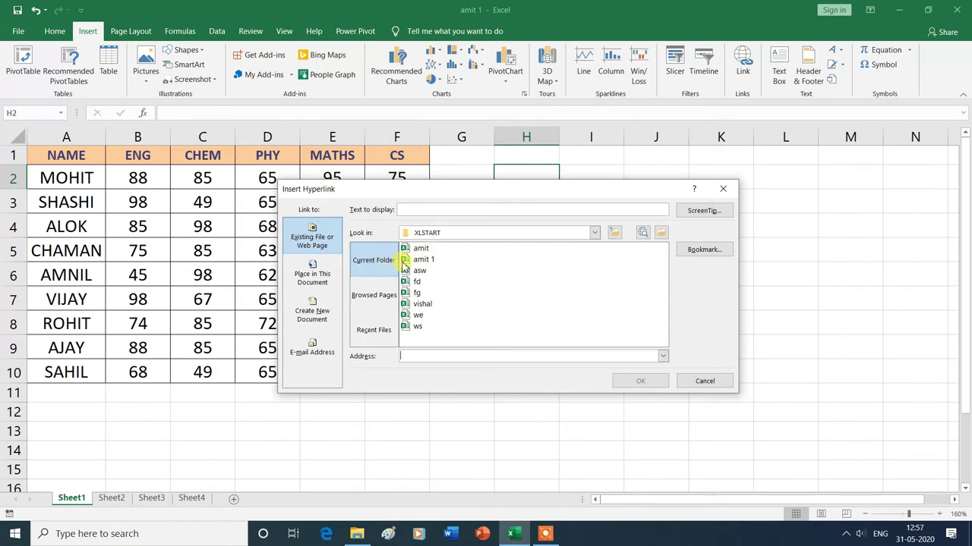
pyautogui.click(661, 235)
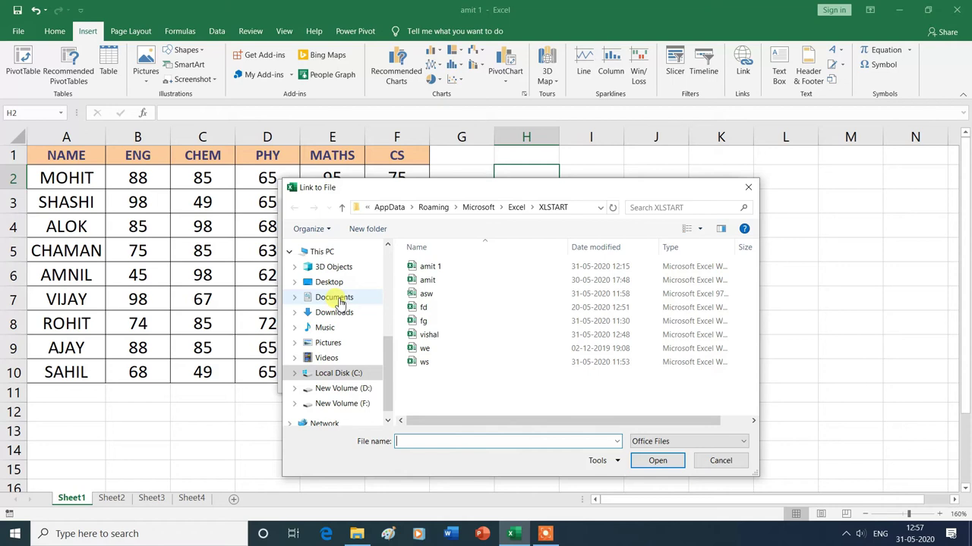
pyautogui.click(340, 301)
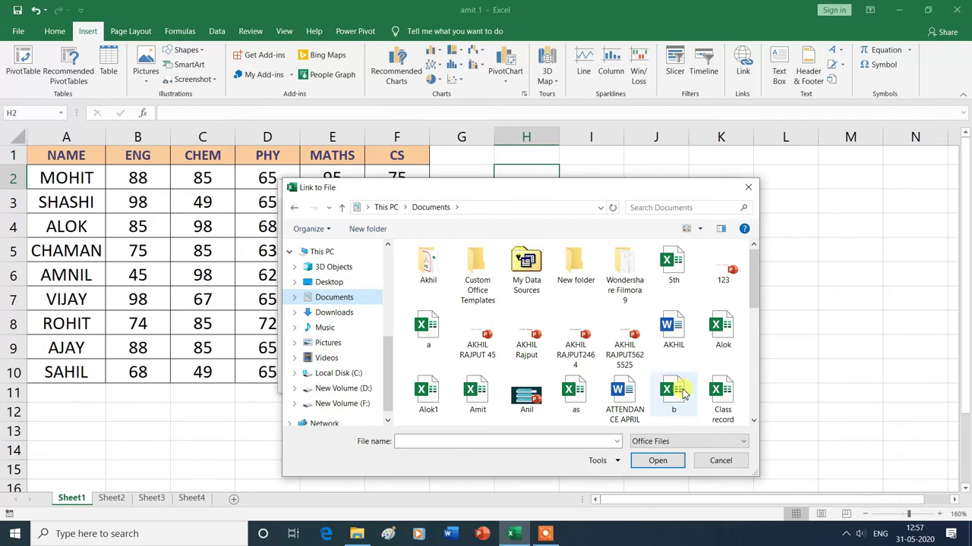
pyautogui.scroll(-2, 678, 416)
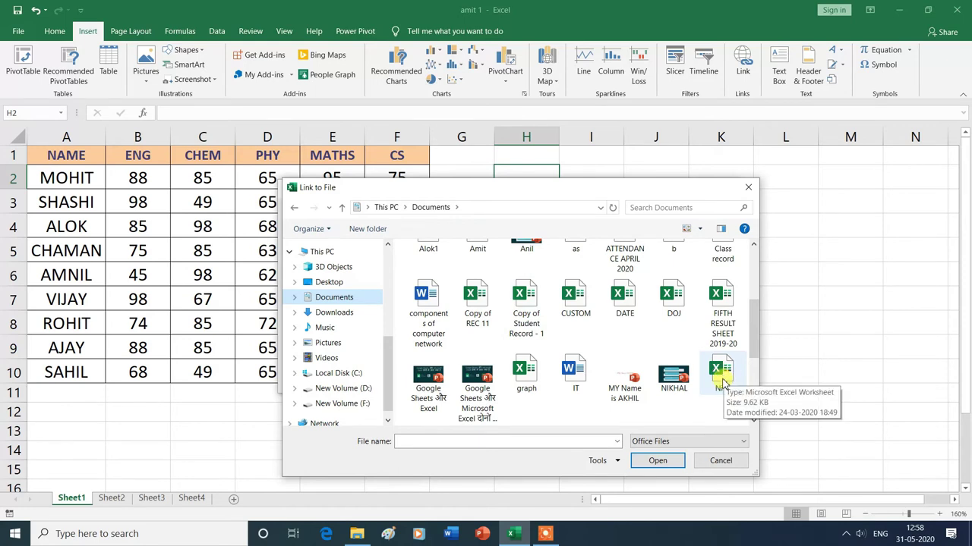
pyautogui.click(720, 378)
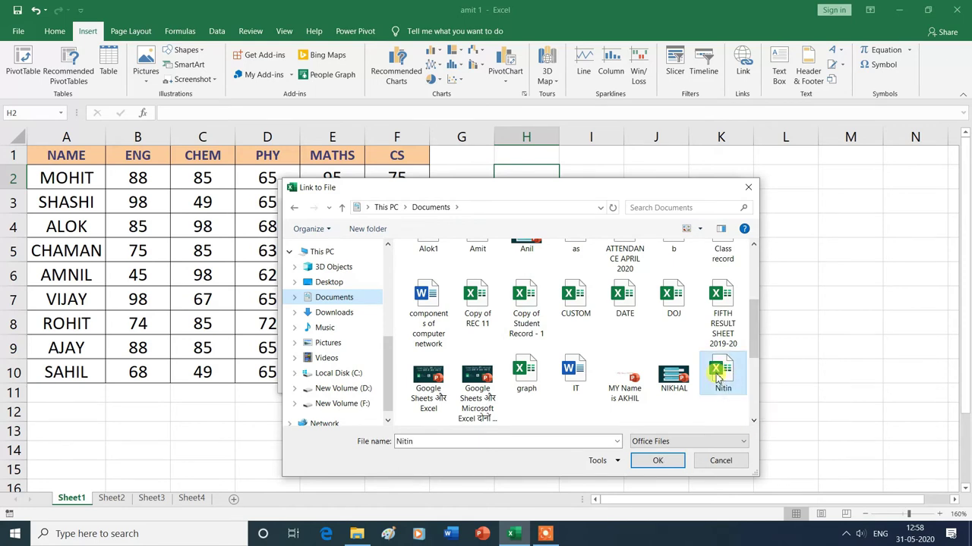
pyautogui.click(659, 463)
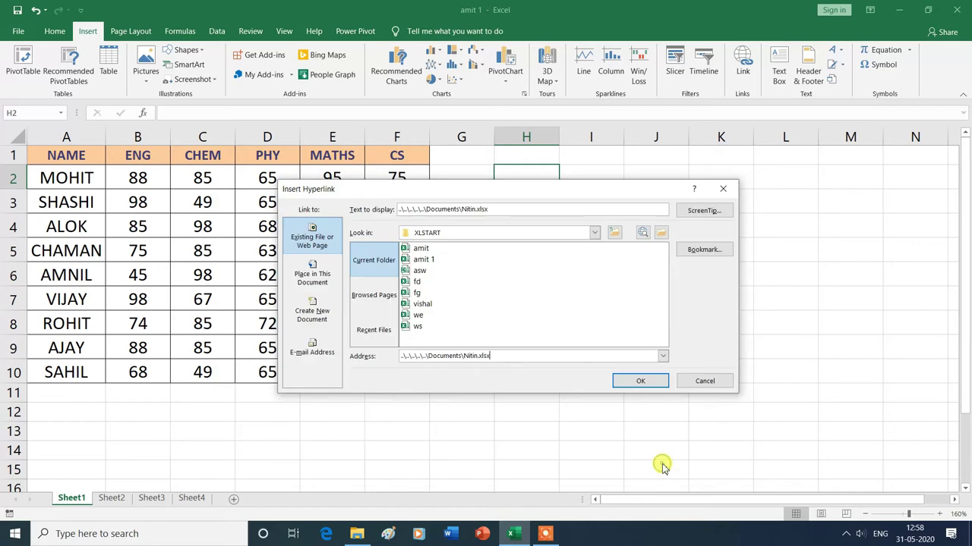
pyautogui.click(640, 382)
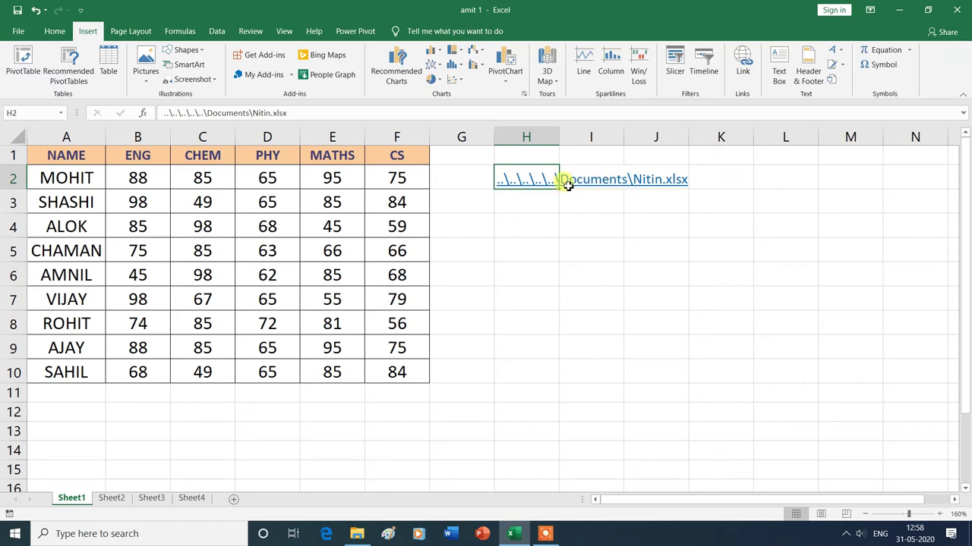
# Step: Open the Nitin workbook through the H2 link, check its marks table, then close it
pyautogui.click(591, 220)
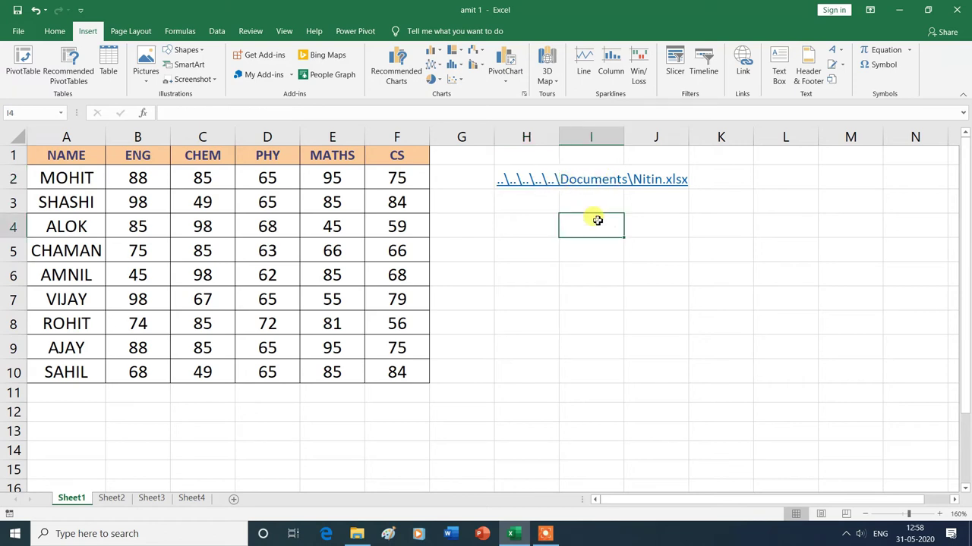
pyautogui.click(553, 187)
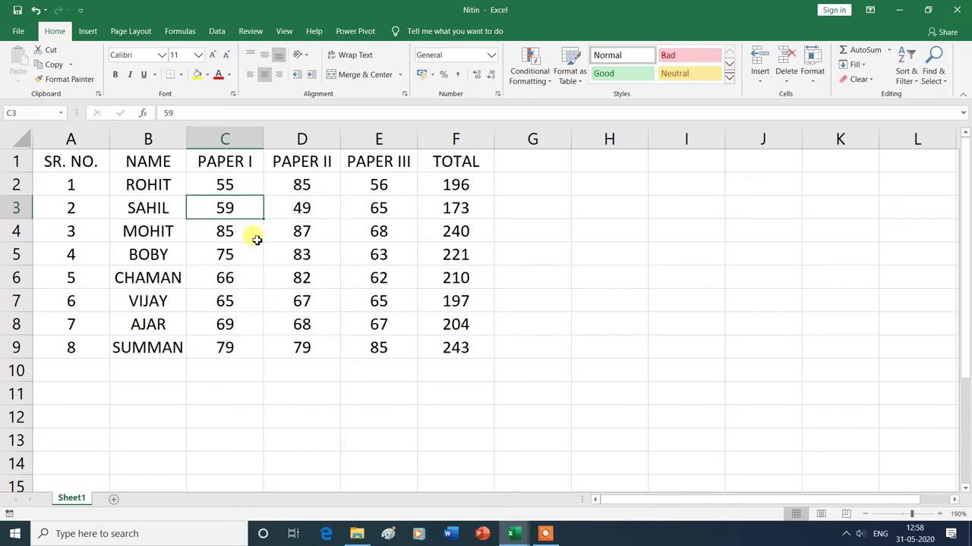
pyautogui.click(960, 11)
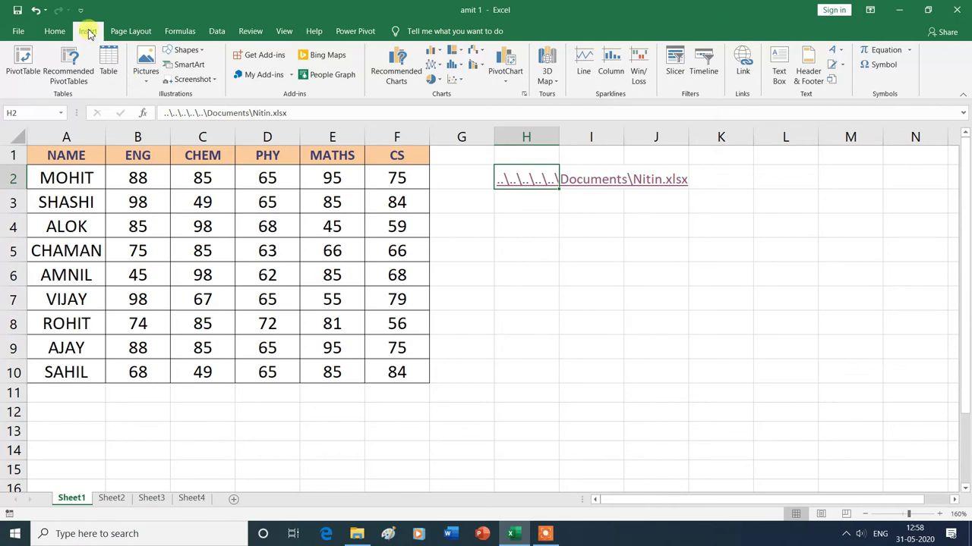
# Step: Draw a rounded rectangle beside the table, widen it to 4.27 cm, and label it 'Open Video'
pyautogui.click(184, 49)
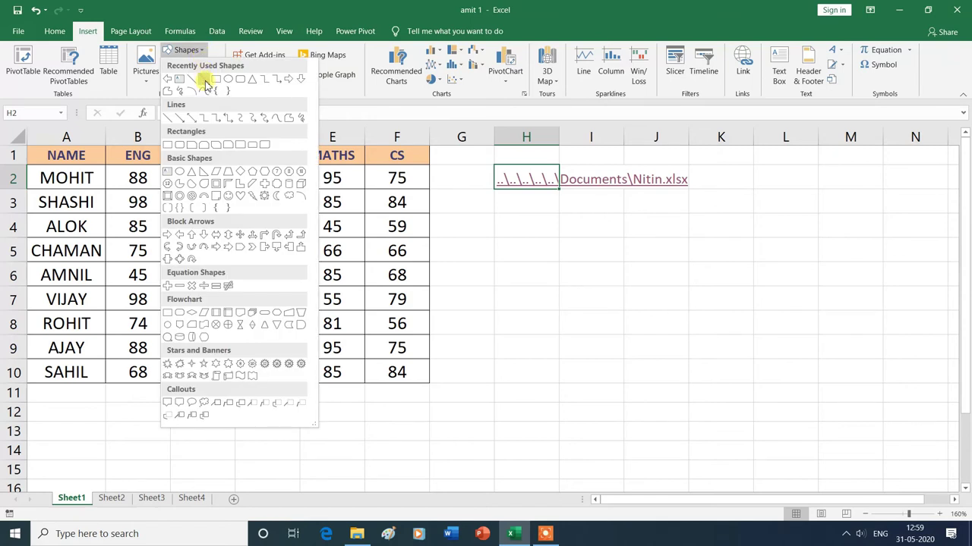
pyautogui.click(178, 146)
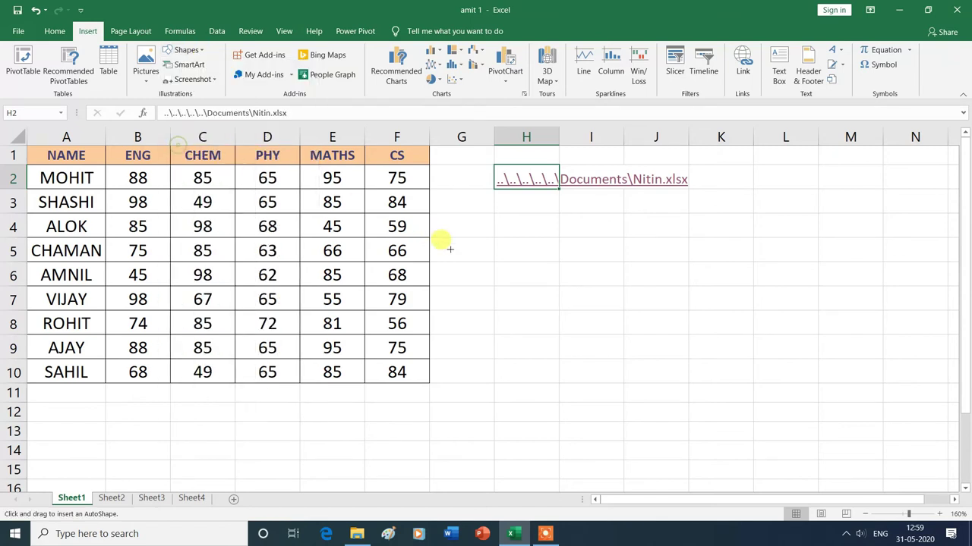
pyautogui.click(522, 224)
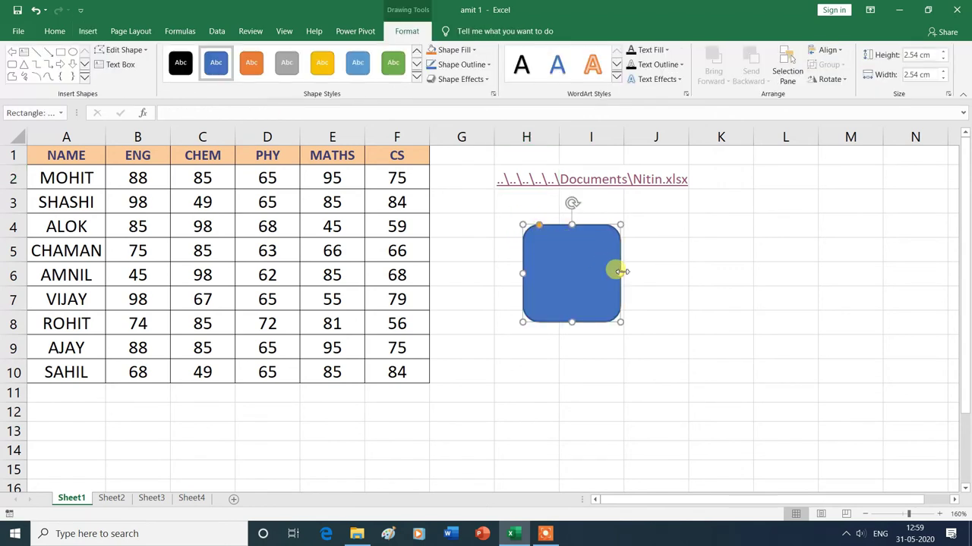
pyautogui.moveTo(620, 272); pyautogui.dragTo(686, 272)
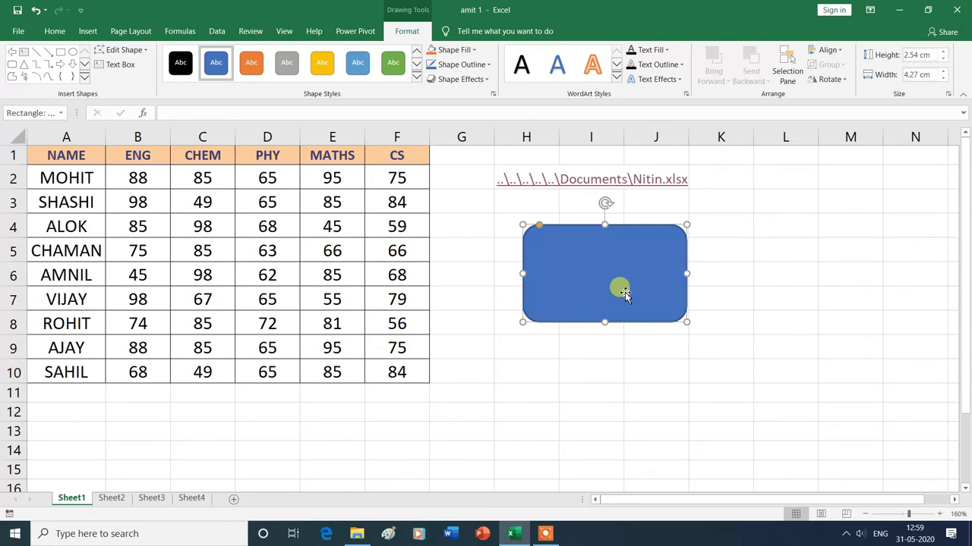
pyautogui.click(122, 67)
pyautogui.write('Open Video')
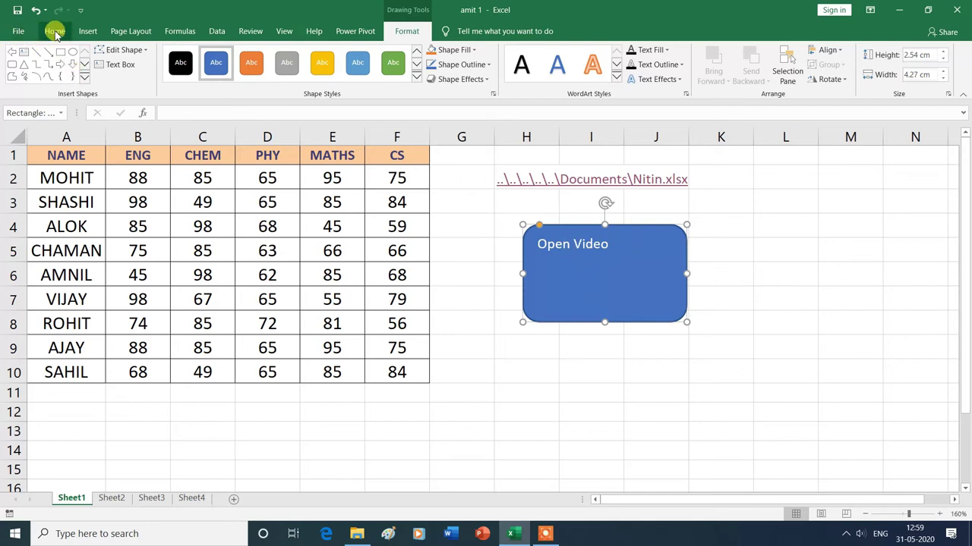
# Step: Centre the Open Video text vertically and horizontally within the shape
pyautogui.click(55, 31)
pyautogui.click(263, 56)
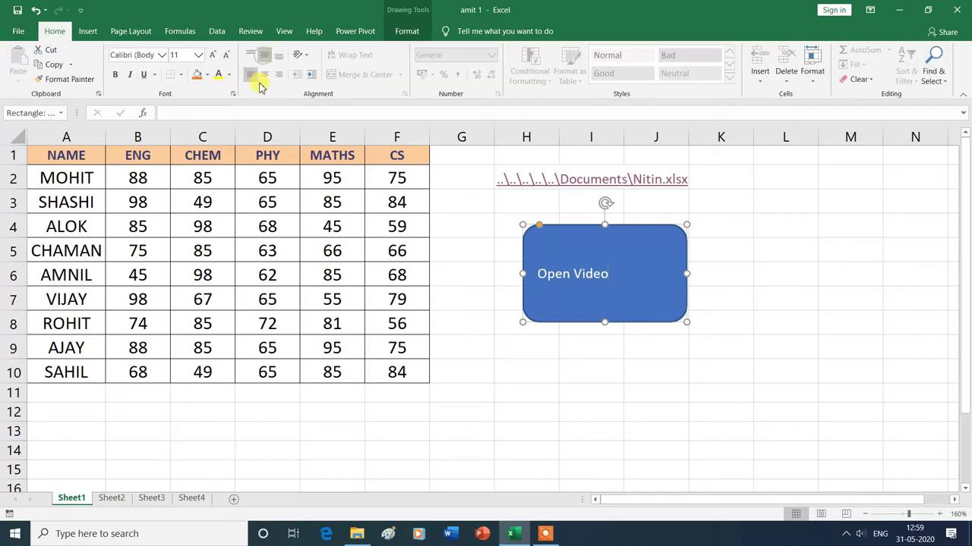
pyautogui.click(263, 74)
pyautogui.click(851, 303)
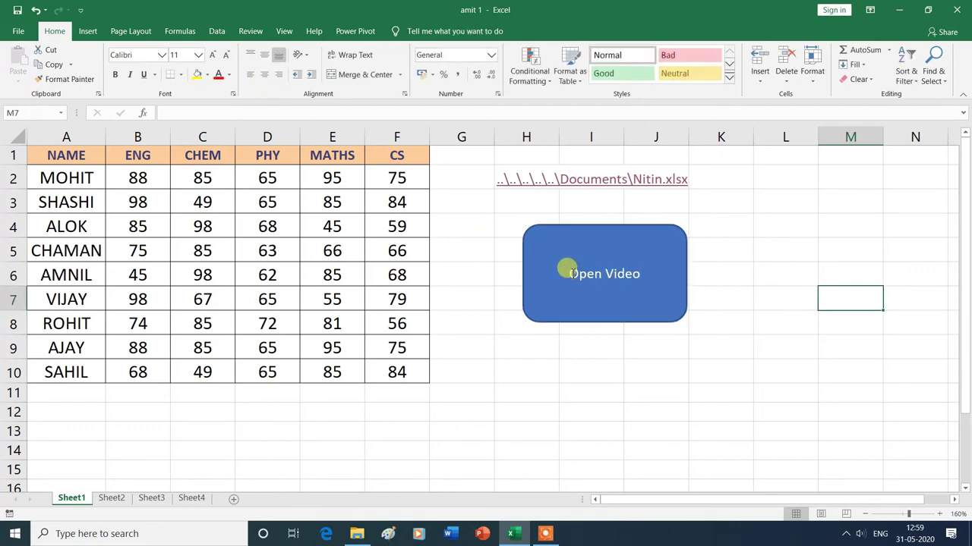
# Step: Make the Open Video text size 16 and yellow
pyautogui.moveTo(566, 269); pyautogui.dragTo(641, 273)
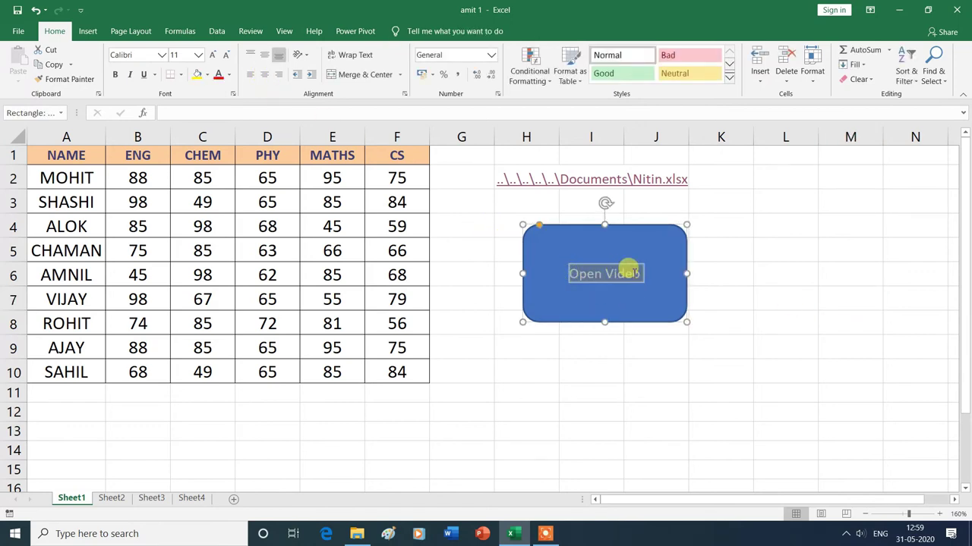
pyautogui.click(197, 58)
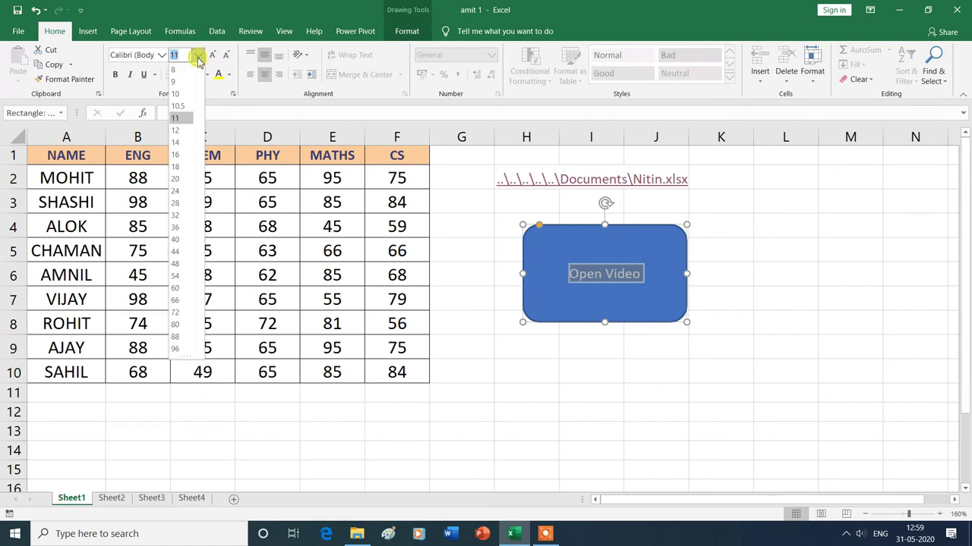
pyautogui.click(180, 155)
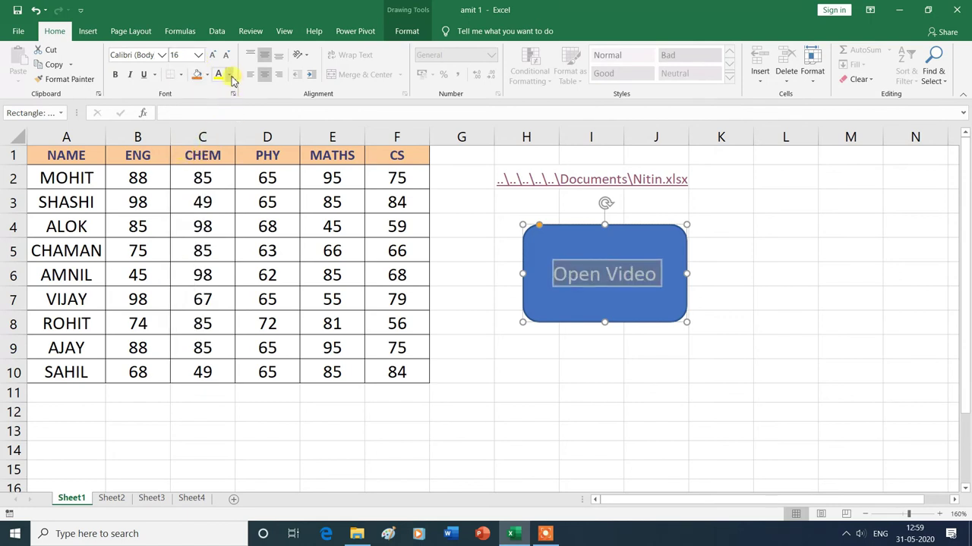
pyautogui.click(231, 75)
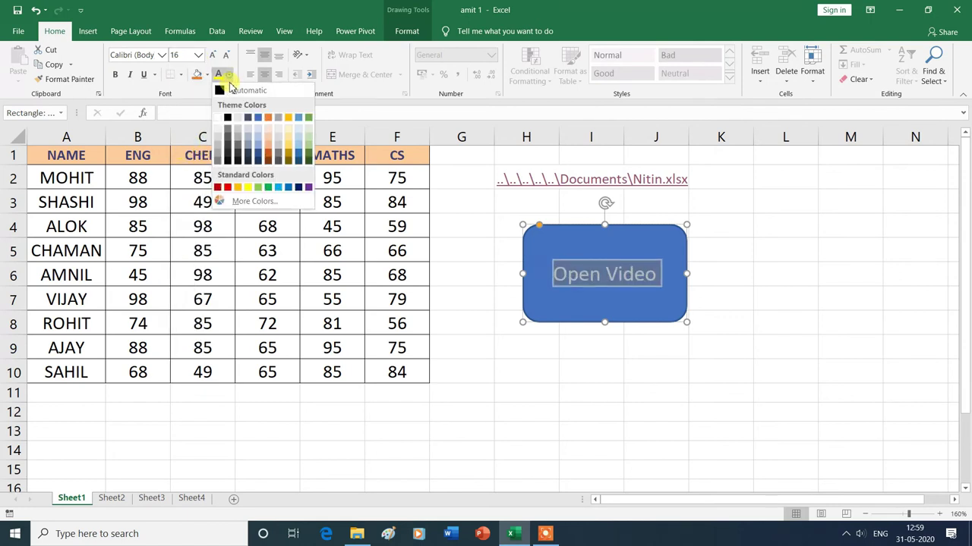
pyautogui.click(248, 188)
pyautogui.click(706, 323)
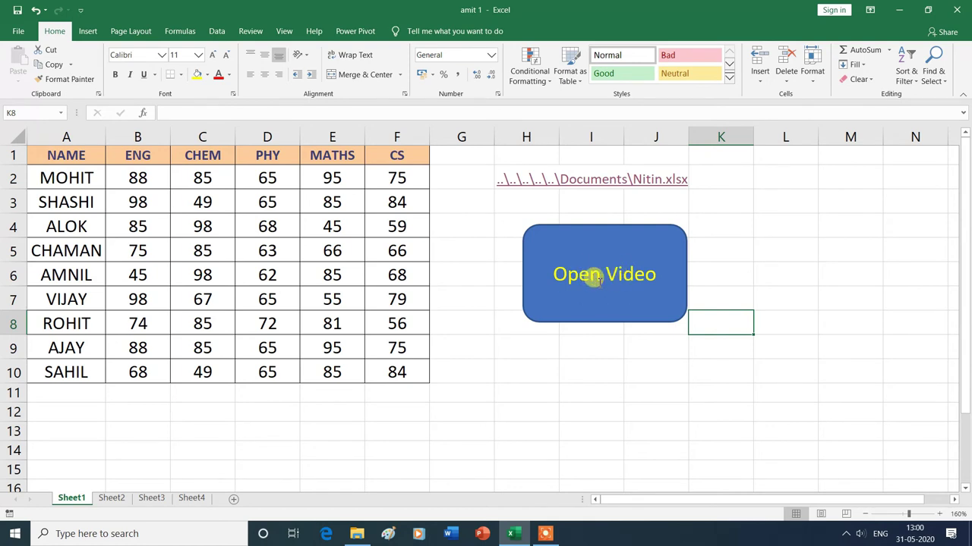
pyautogui.click(618, 278)
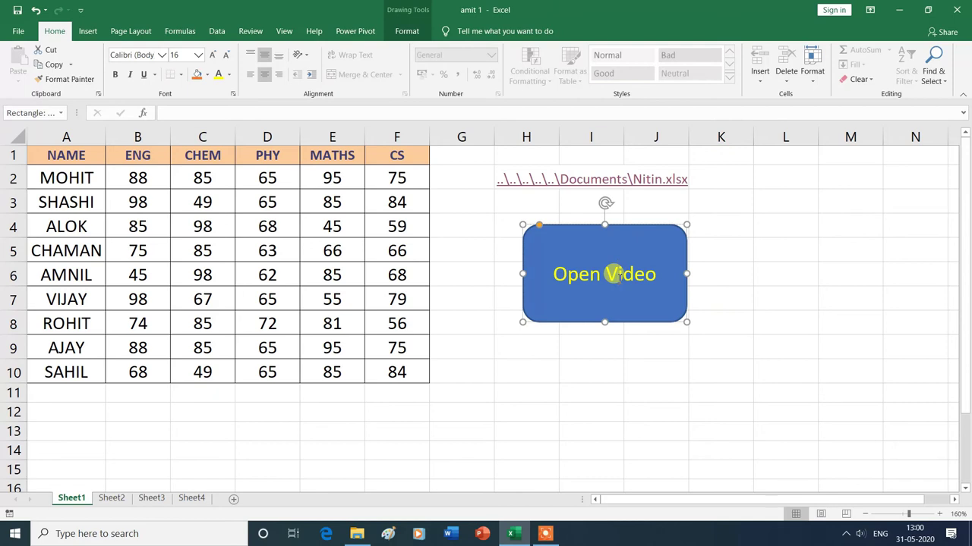
pyautogui.click(88, 31)
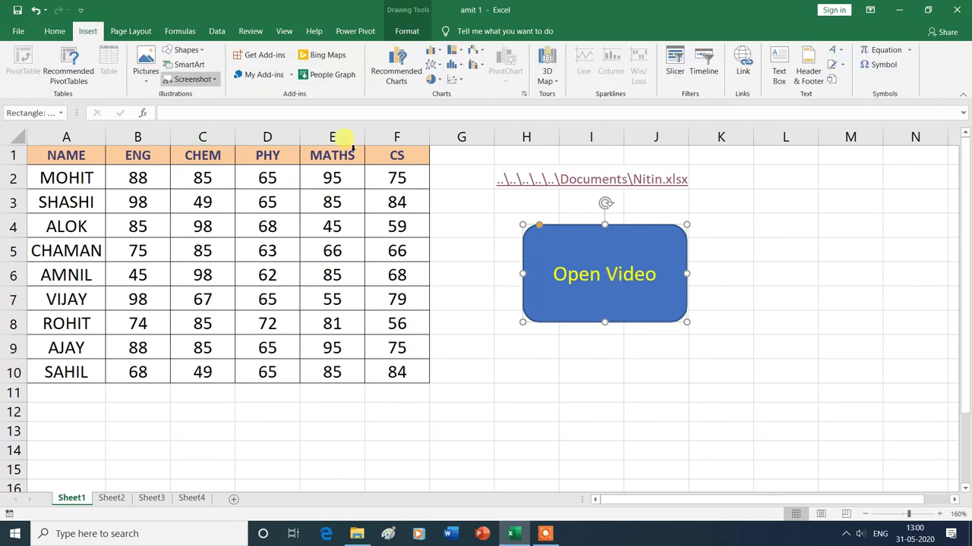
# Step: Hyperlink the Open Video shape to Alignment.mp4 on the Desktop, then follow the link and allow the video to open
pyautogui.click(743, 65)
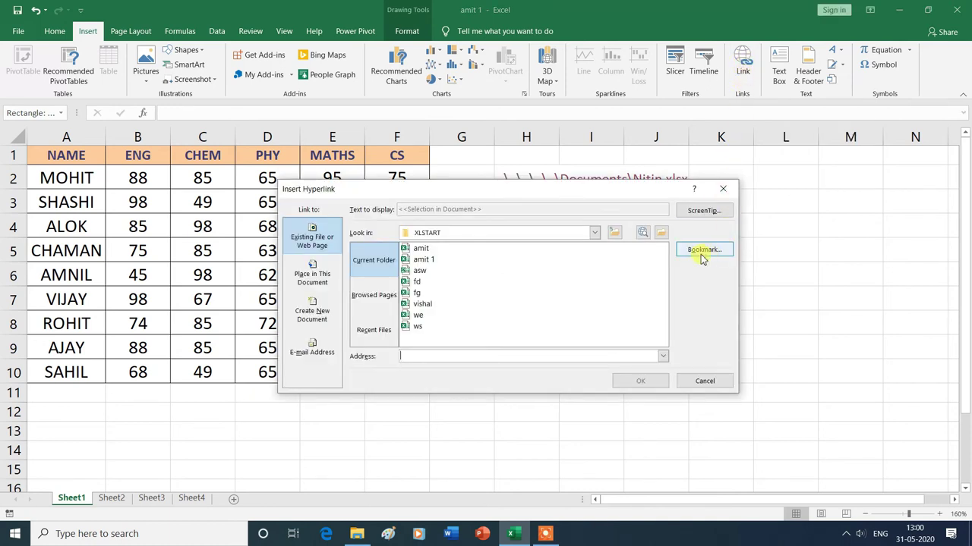
pyautogui.click(661, 235)
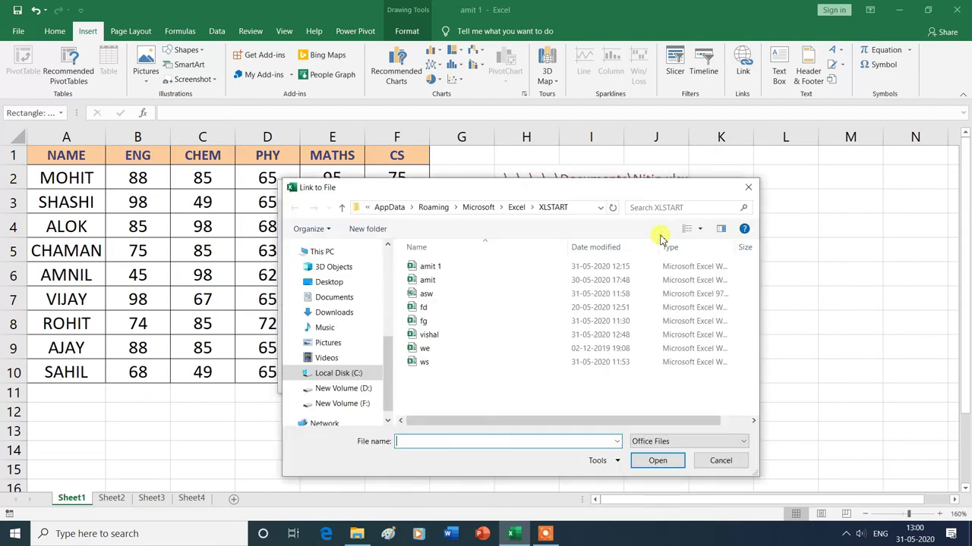
pyautogui.click(337, 285)
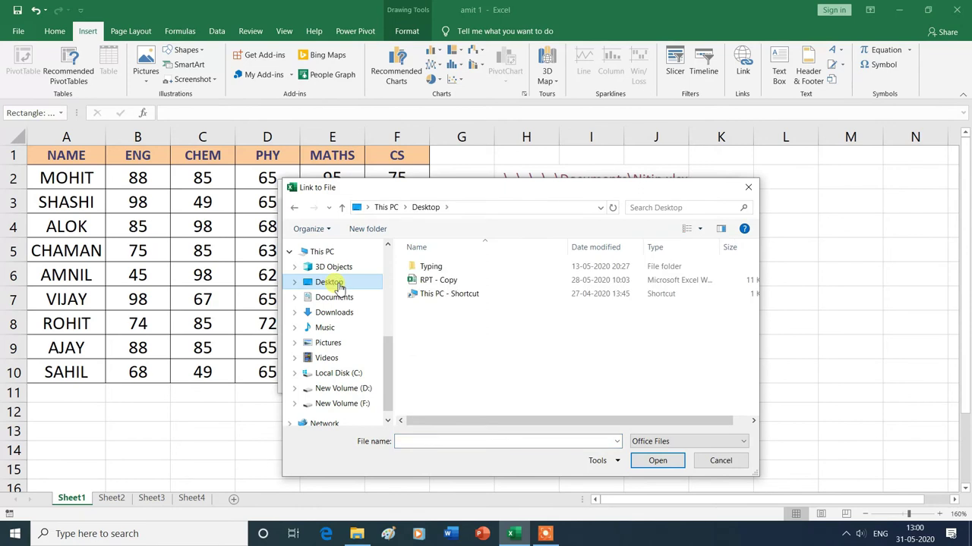
pyautogui.click(744, 443)
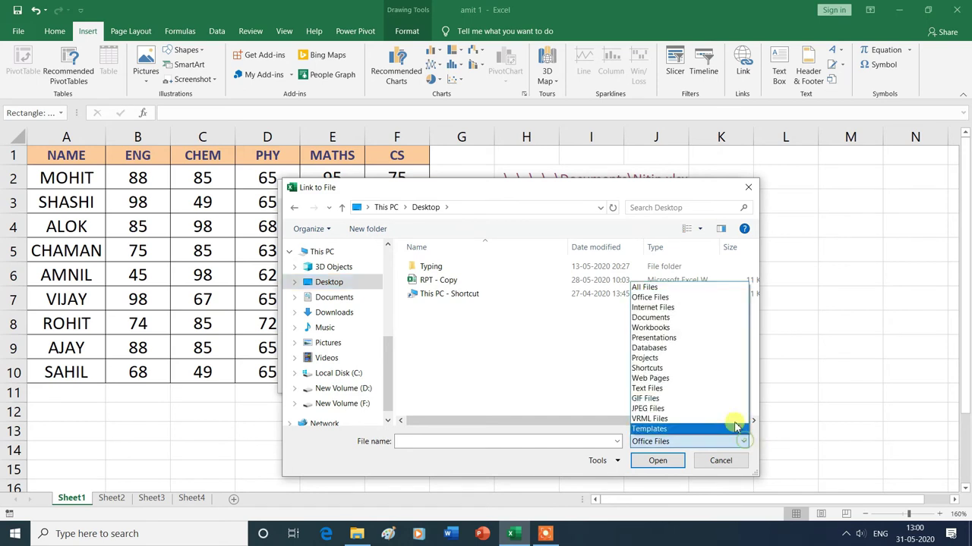
pyautogui.click(651, 289)
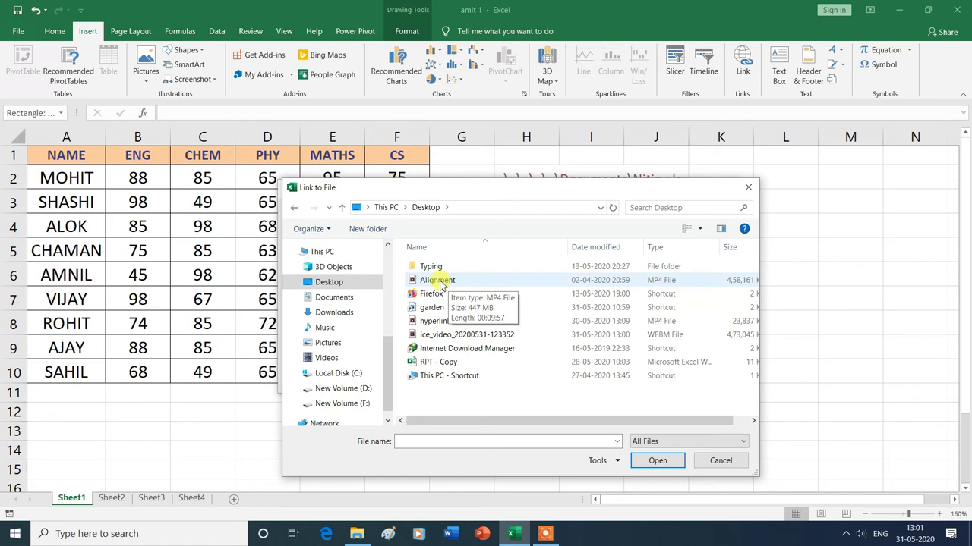
pyautogui.click(440, 281)
pyautogui.click(652, 464)
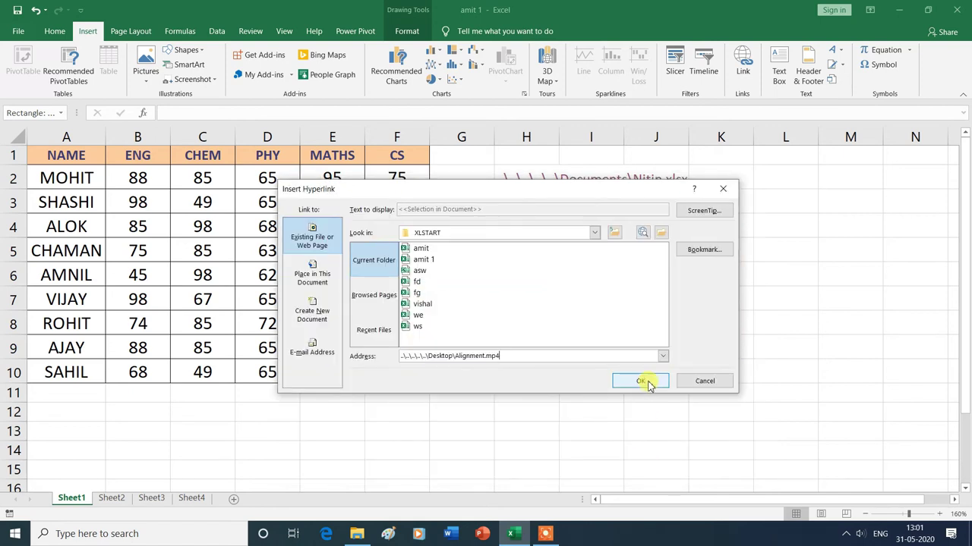
pyautogui.click(647, 382)
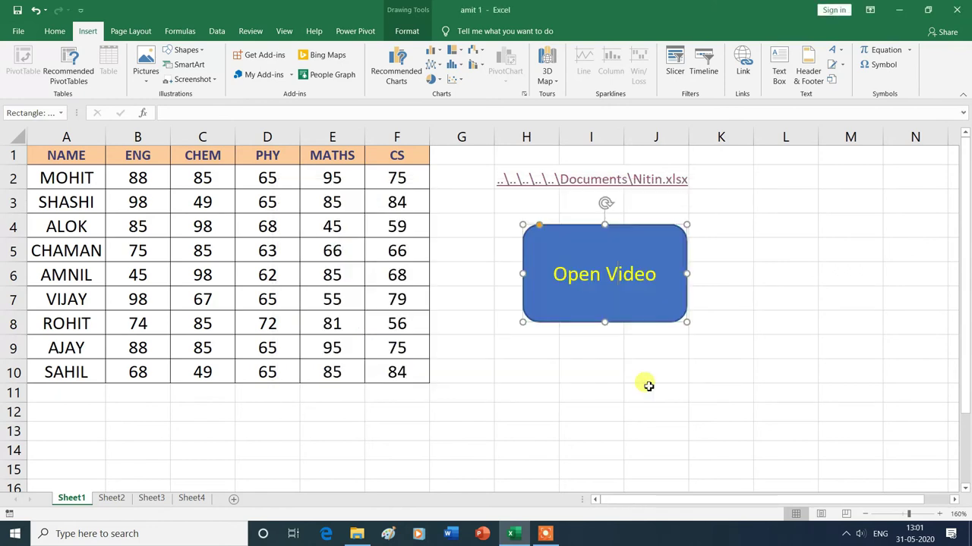
pyautogui.click(790, 325)
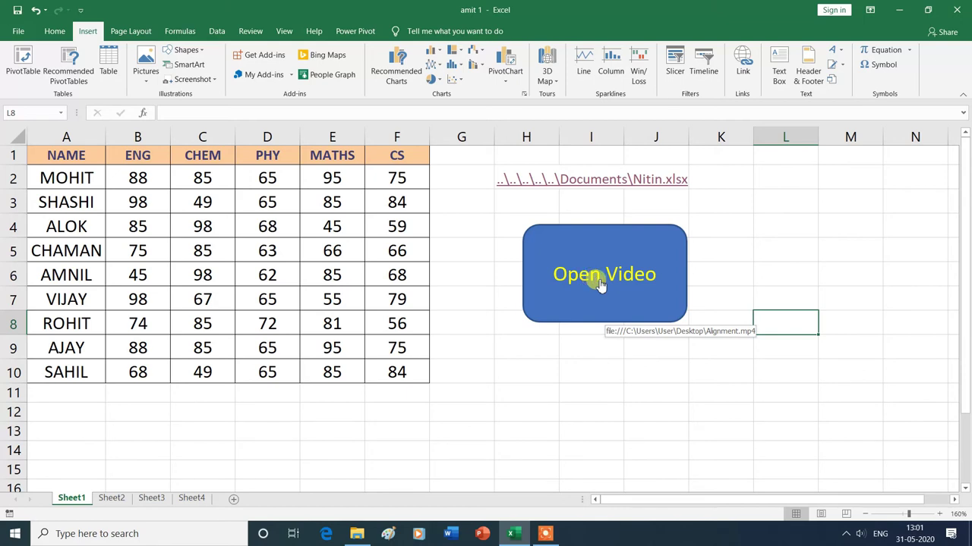
pyautogui.click(599, 283)
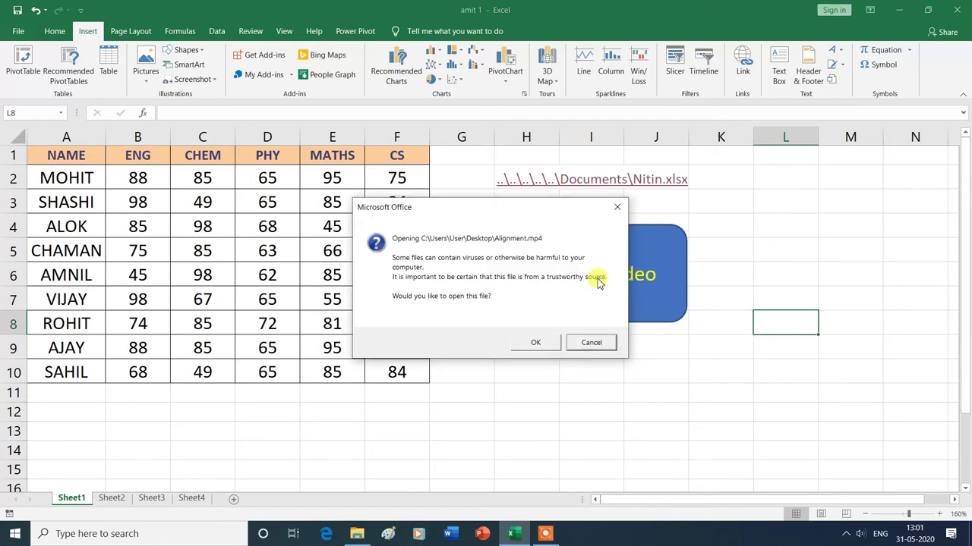
pyautogui.click(549, 347)
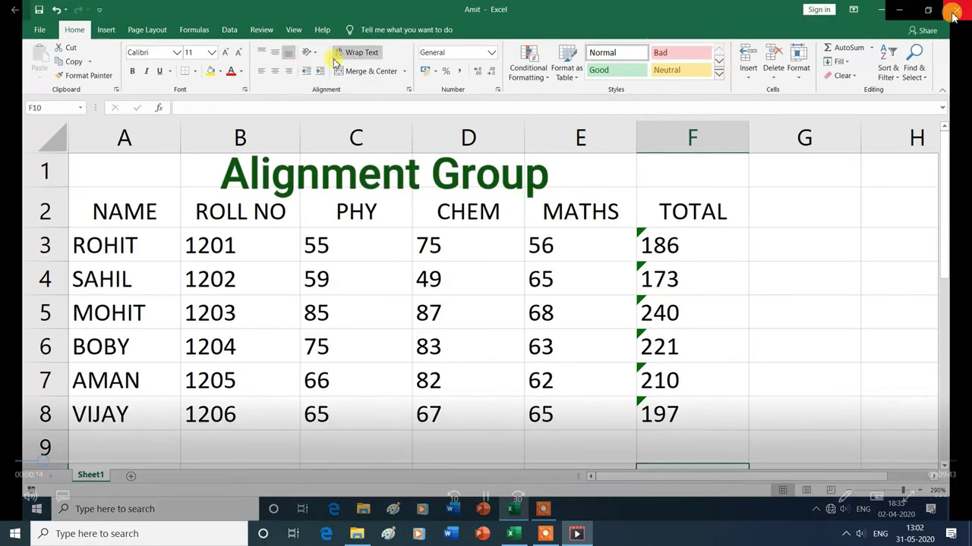
# Step: Close the Movies & TV player after the Alignment video plays
pyautogui.click(954, 15)
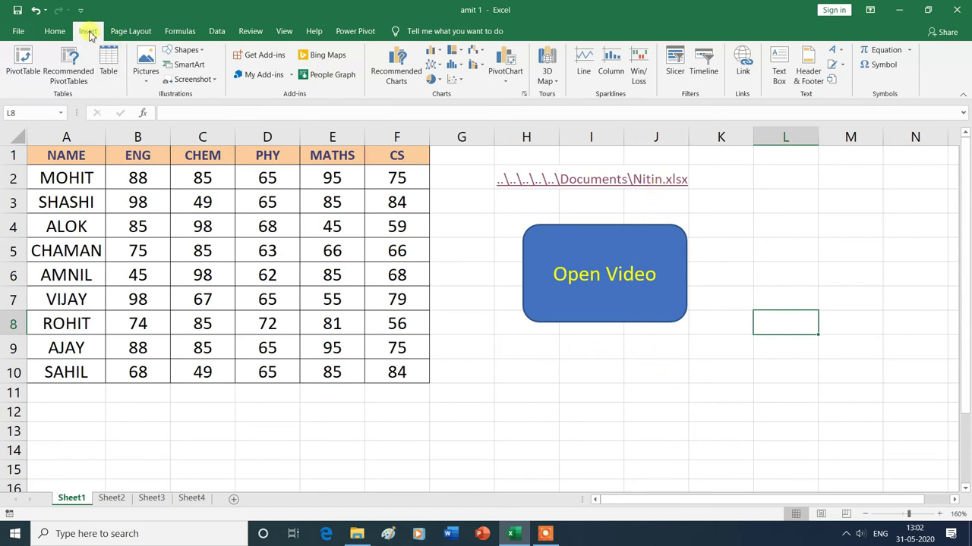
# Step: Draw a rectangle below the Open Video shape and write 'Open Image' inside it
pyautogui.click(202, 51)
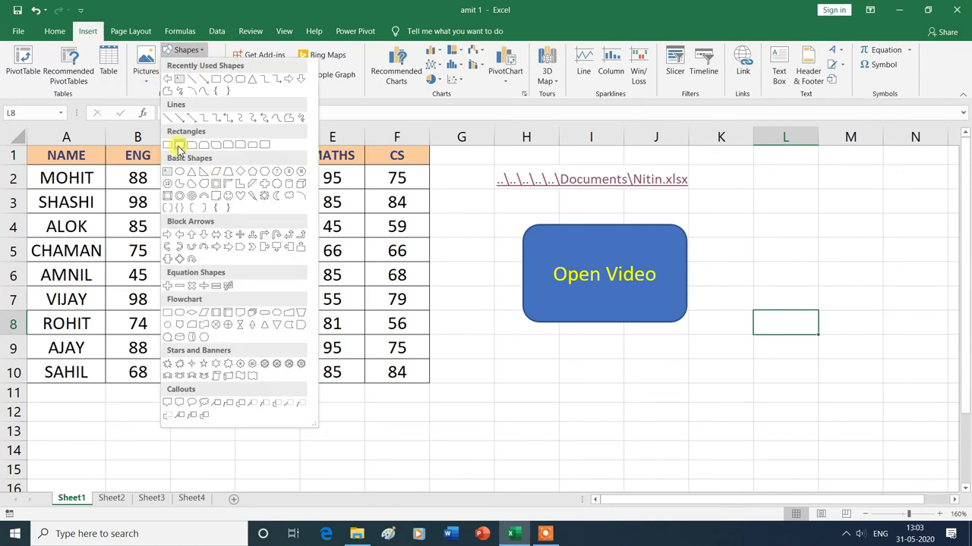
pyautogui.click(178, 146)
pyautogui.moveTo(543, 362); pyautogui.dragTo(684, 428)
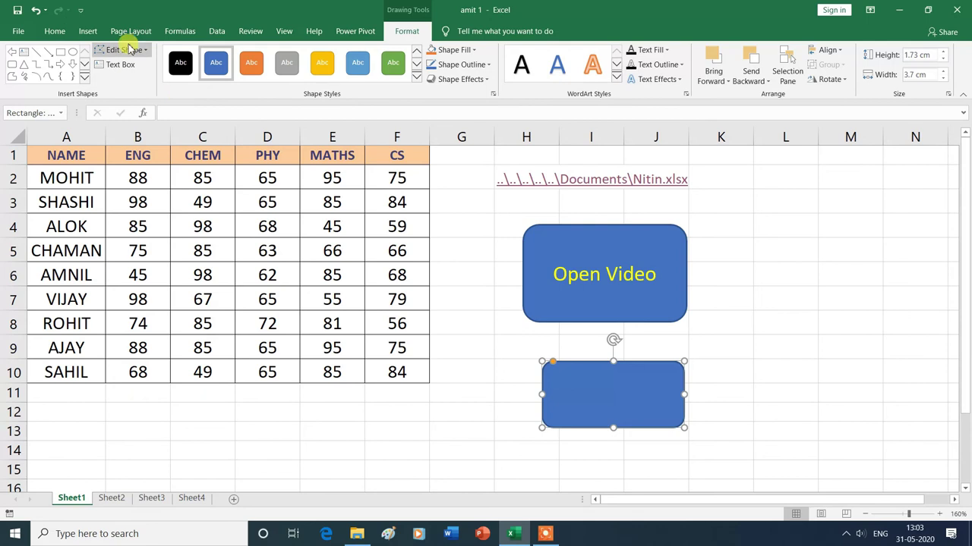
pyautogui.click(119, 65)
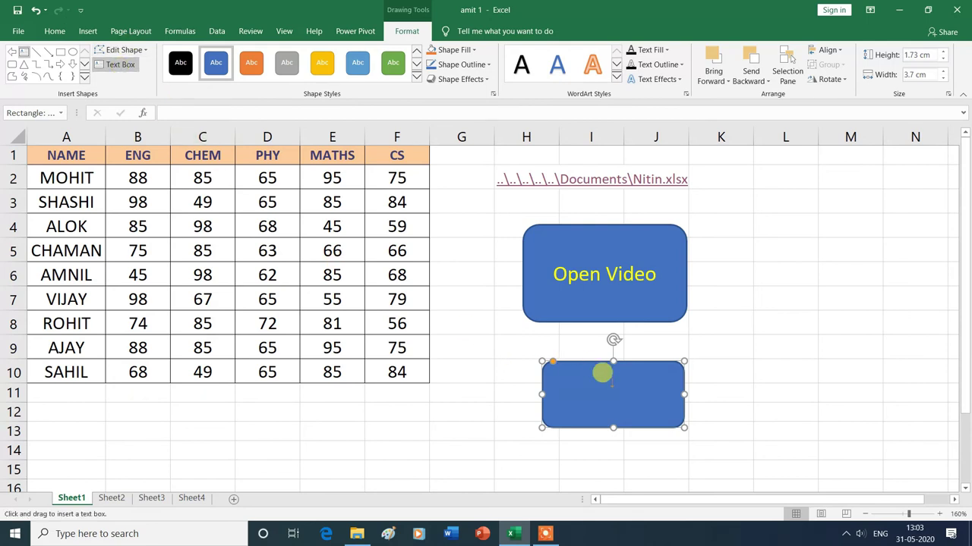
pyautogui.click(616, 387)
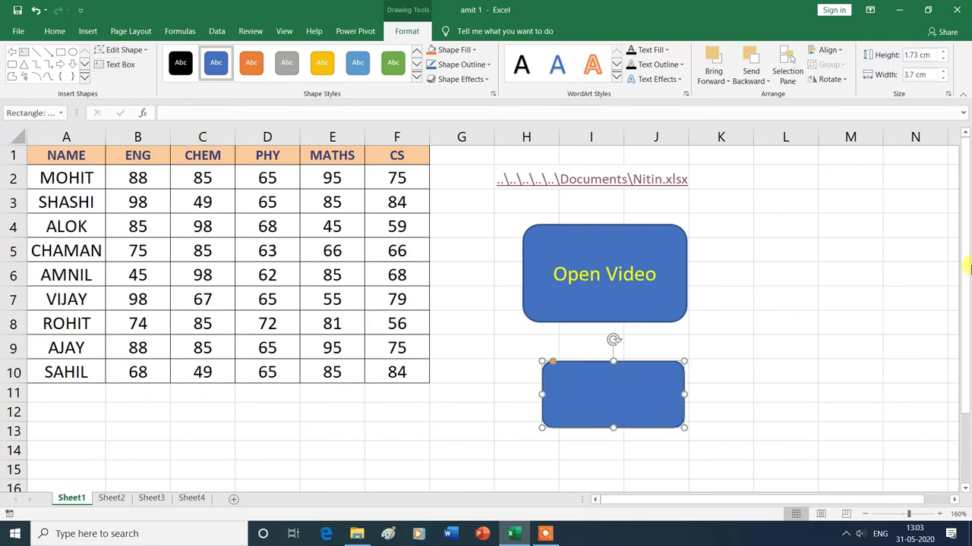
pyautogui.write('Open Image')
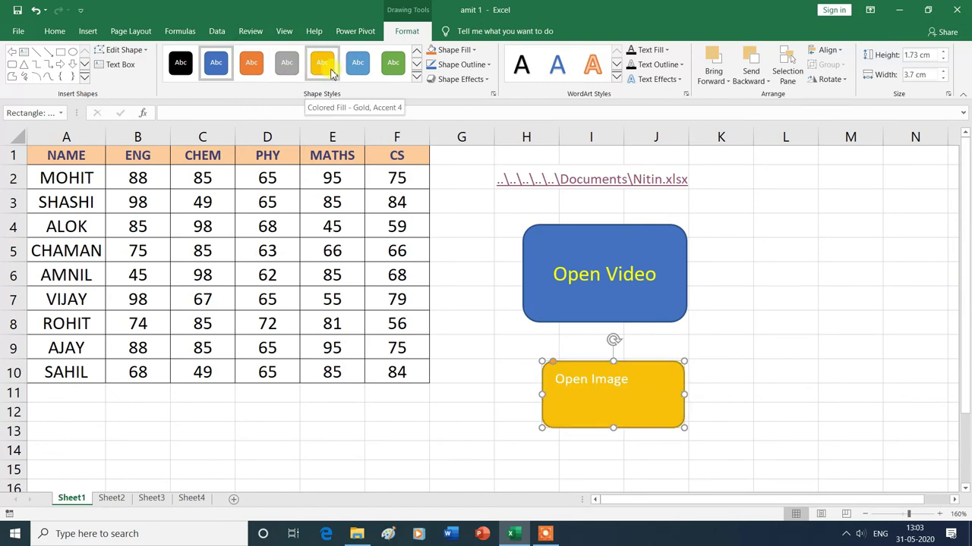
# Step: Give the Open Image shape the gold style and centre its text vertically and horizontally
pyautogui.click(330, 71)
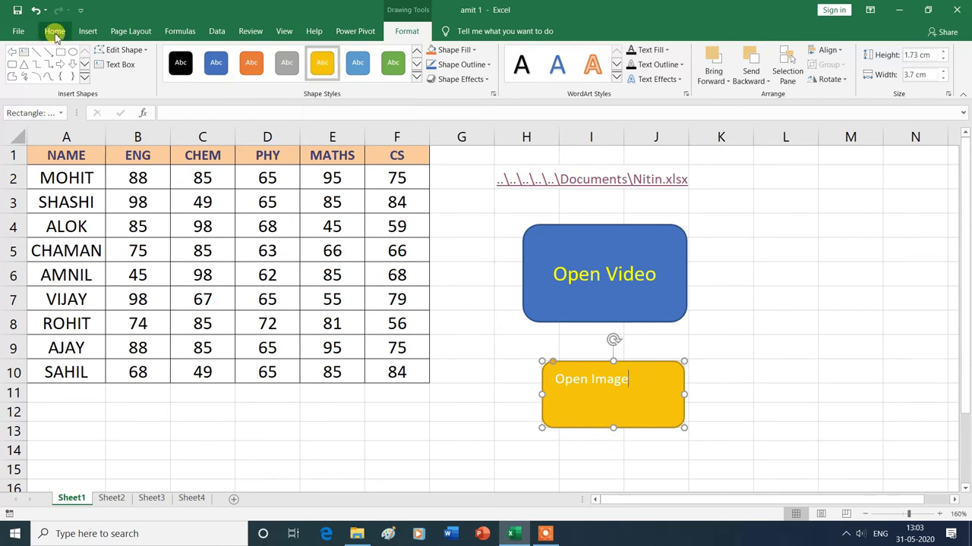
pyautogui.click(55, 31)
pyautogui.click(265, 56)
pyautogui.click(266, 76)
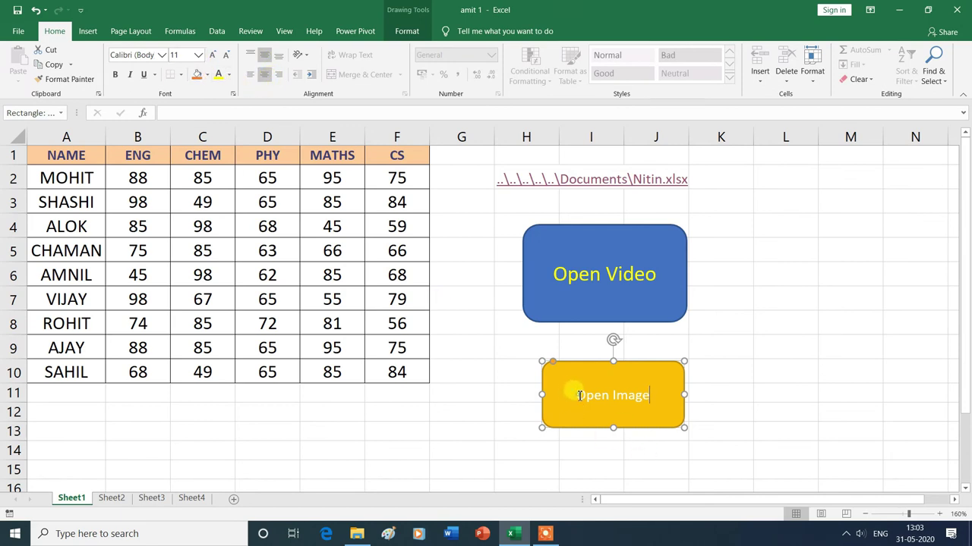
# Step: Set the Open Image text to size 16 and colour it green
pyautogui.moveTo(579, 396); pyautogui.dragTo(651, 395)
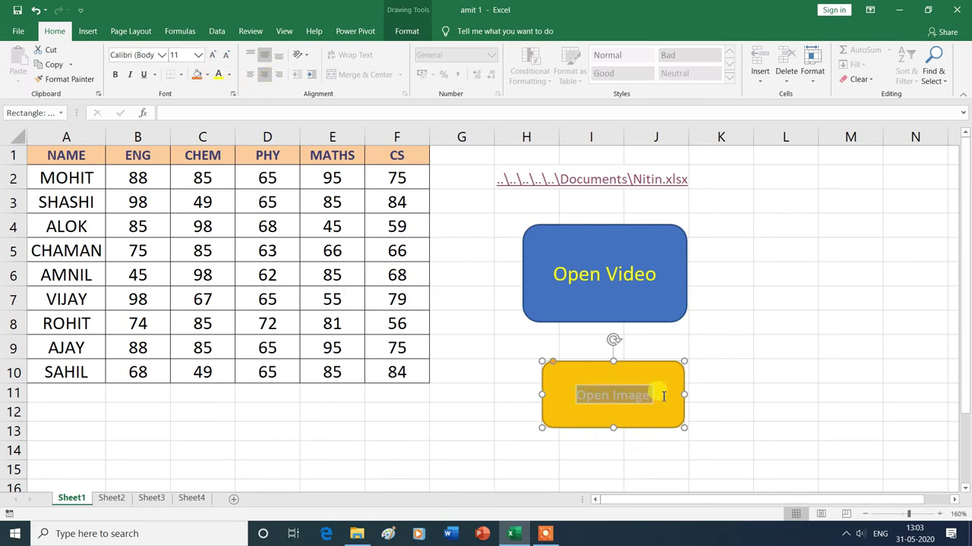
pyautogui.click(198, 55)
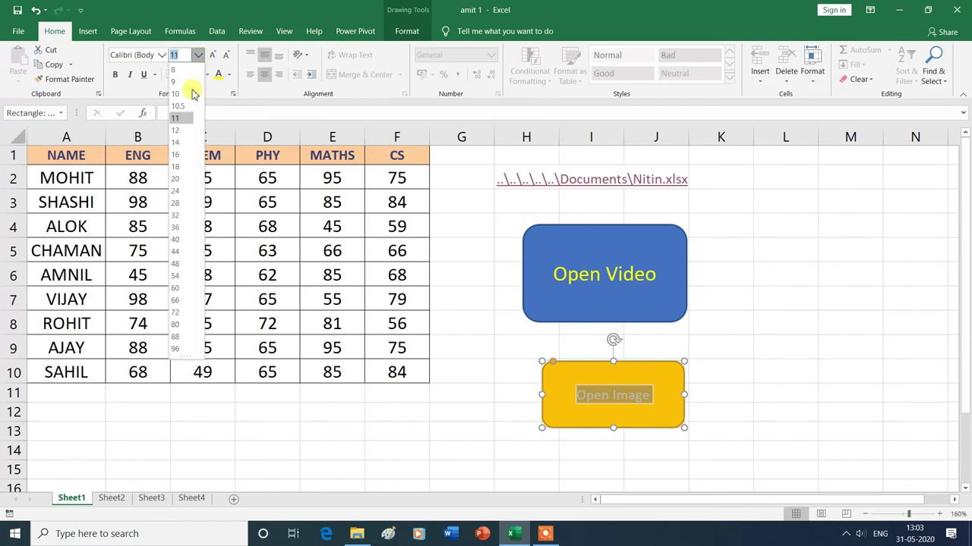
pyautogui.click(179, 156)
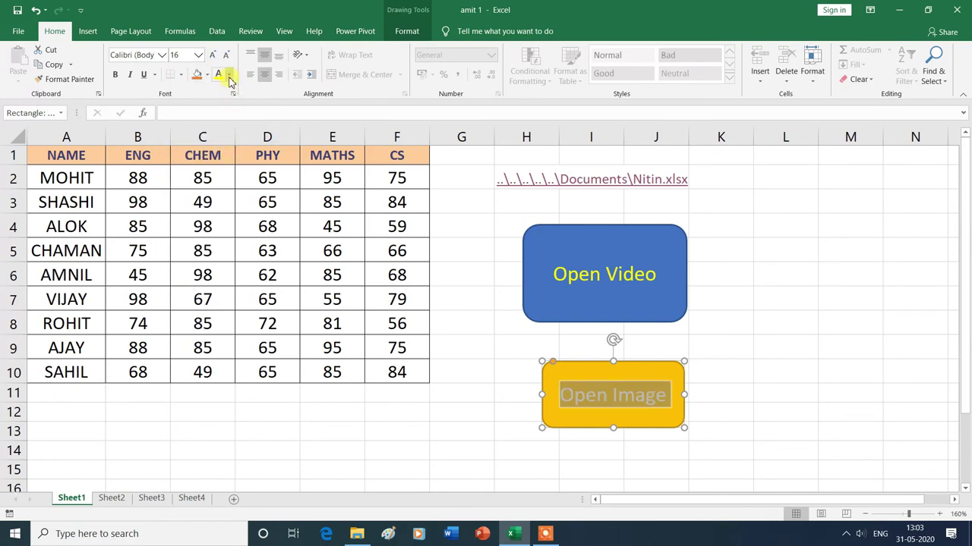
pyautogui.click(229, 74)
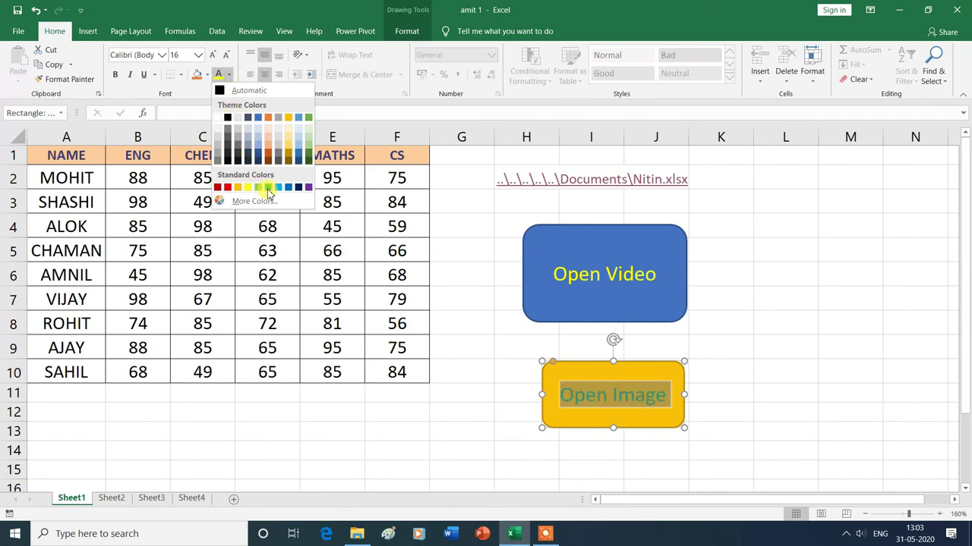
pyautogui.press('Escape')
pyautogui.click(535, 388)
pyautogui.press('Escape')
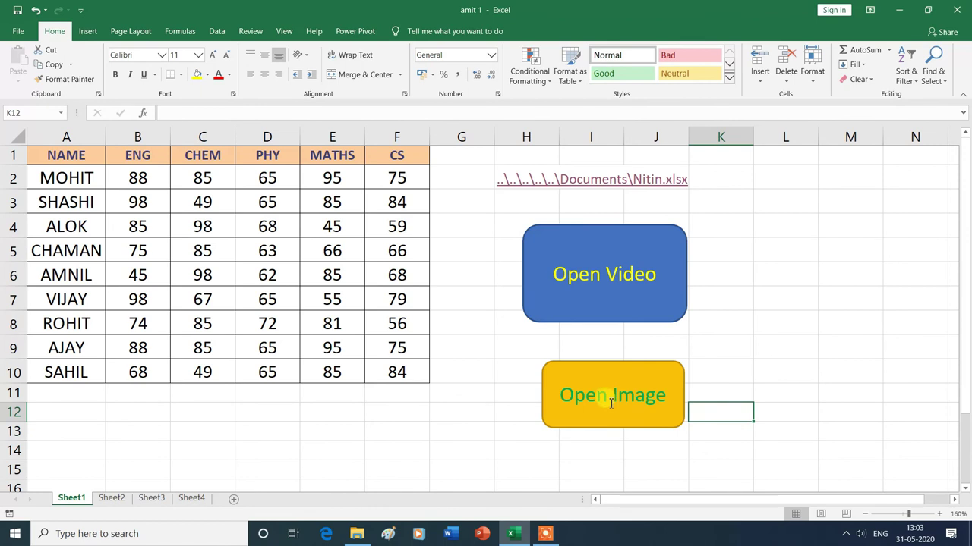
# Step: Hyperlink the Open Image shape to garden-2040714_1920.jpg, browsing the Desktop with All Files shown
pyautogui.click(619, 399)
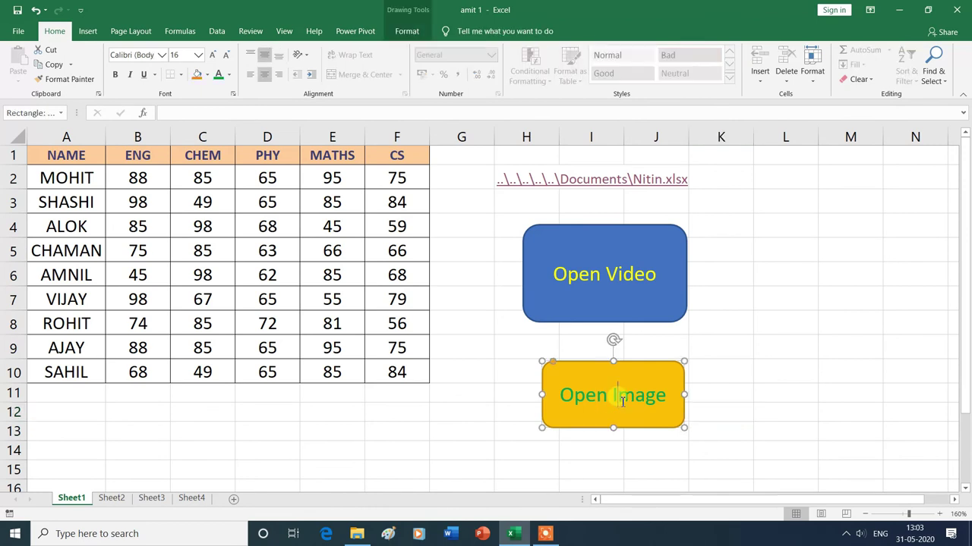
pyautogui.click(88, 32)
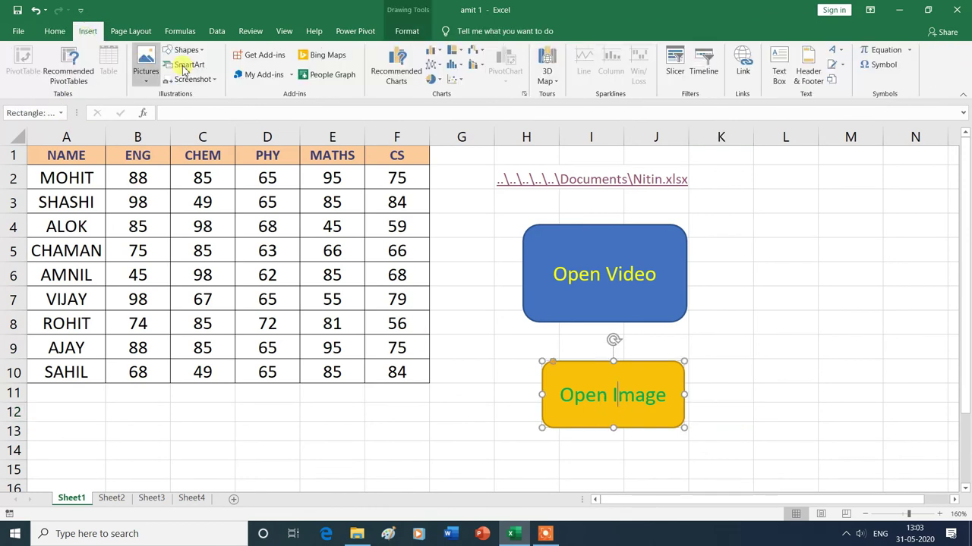
pyautogui.click(746, 63)
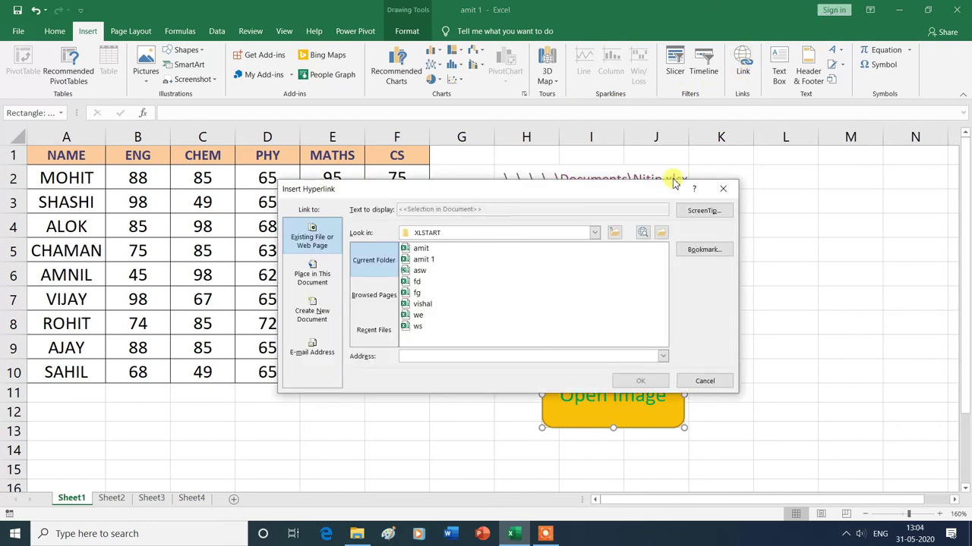
pyautogui.click(661, 236)
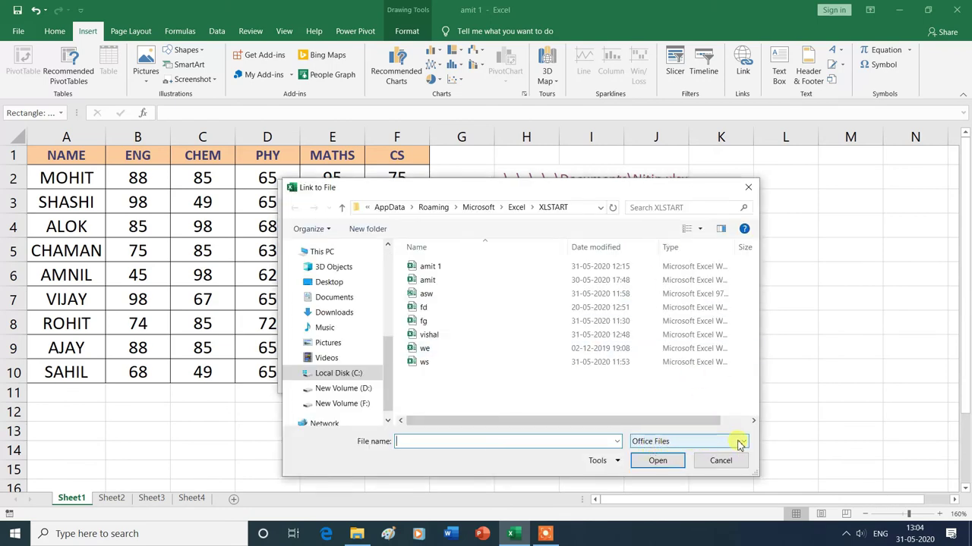
pyautogui.click(744, 445)
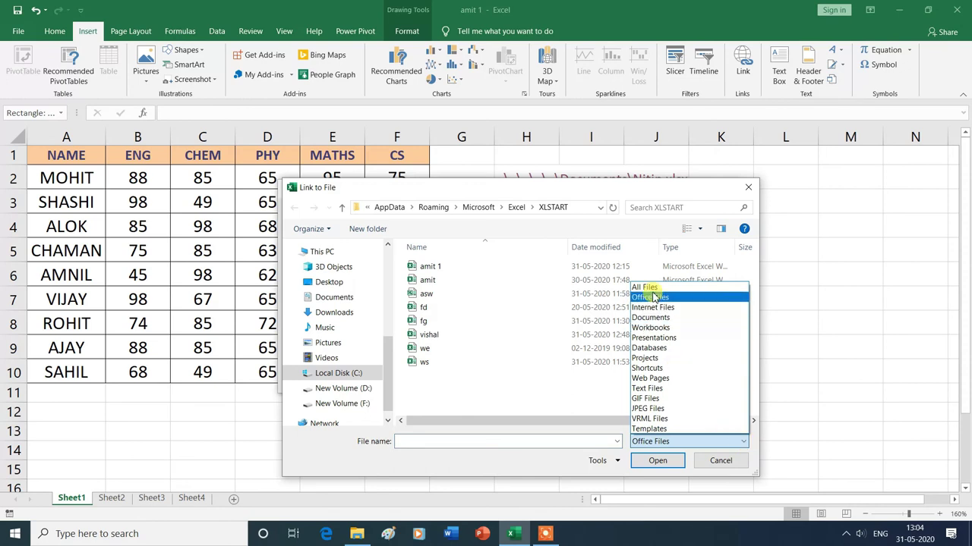
pyautogui.click(652, 289)
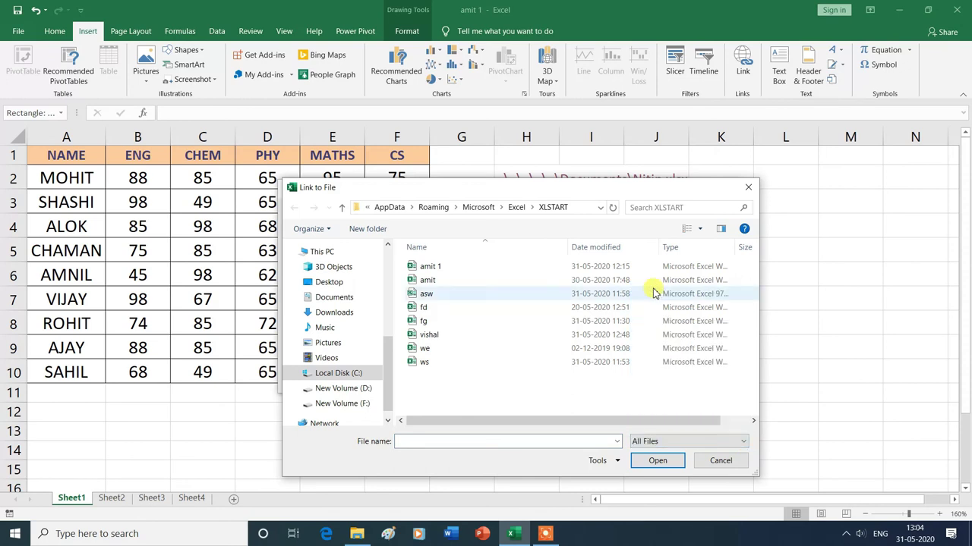
pyautogui.click(343, 287)
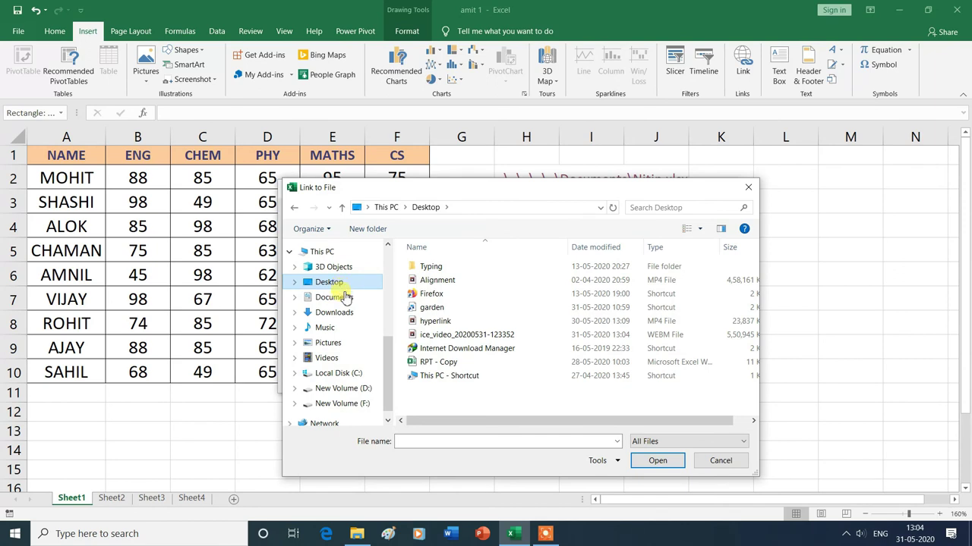
pyautogui.click(442, 309)
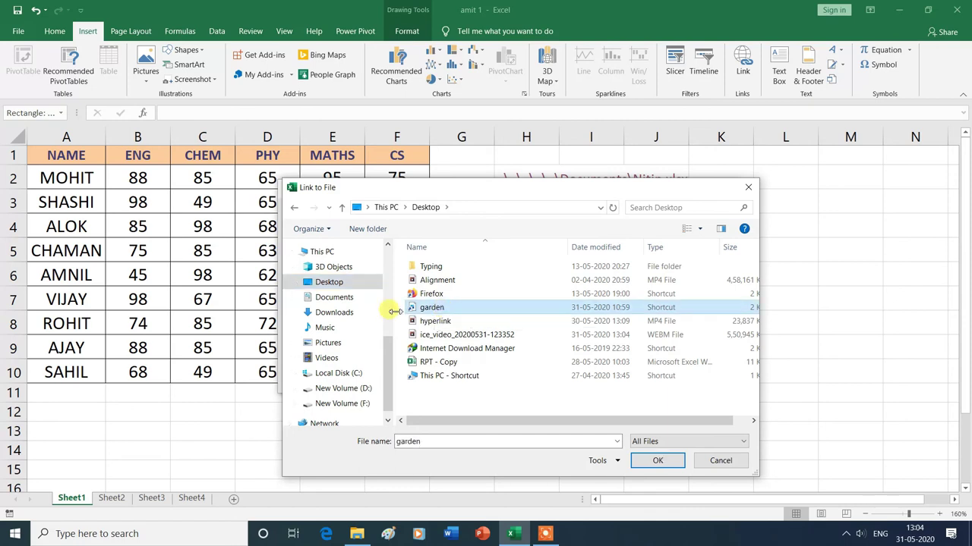
pyautogui.click(650, 463)
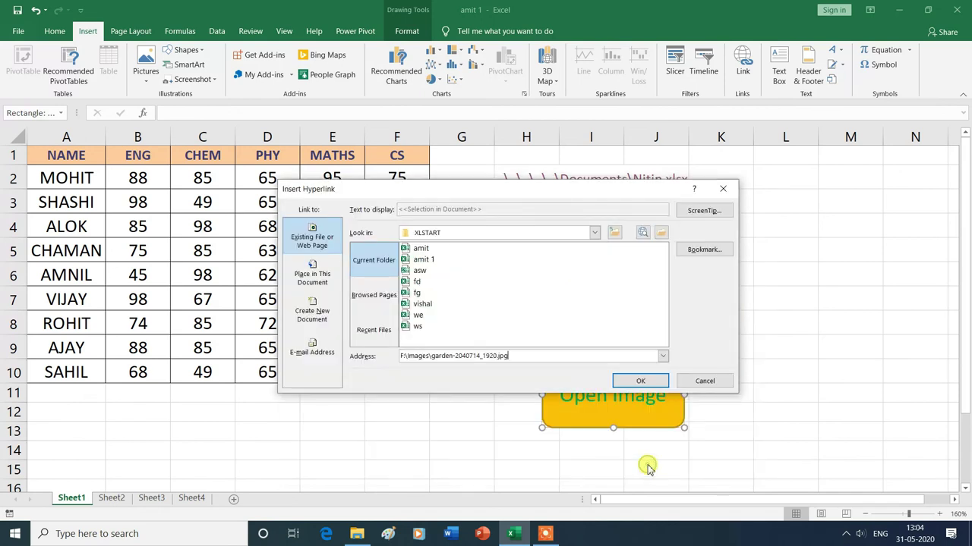
pyautogui.click(639, 384)
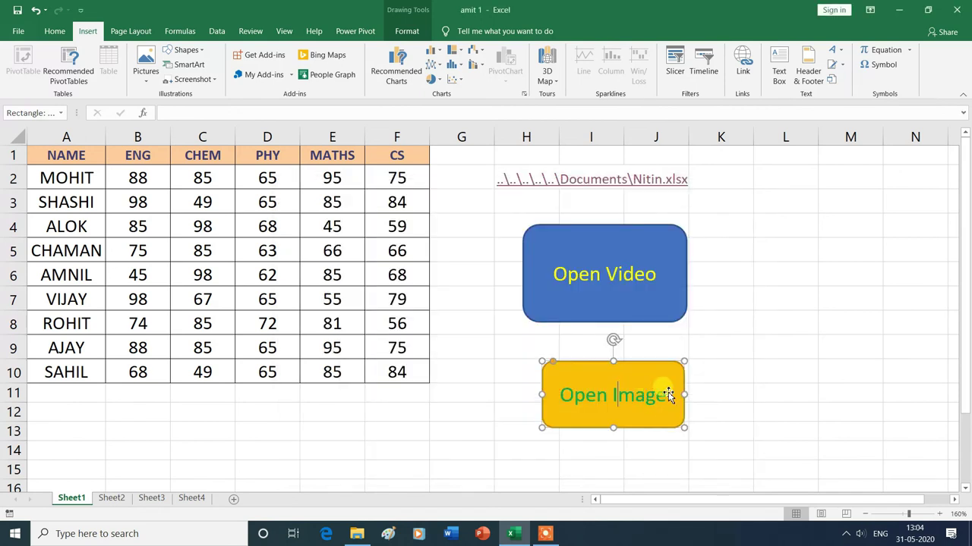
pyautogui.click(768, 416)
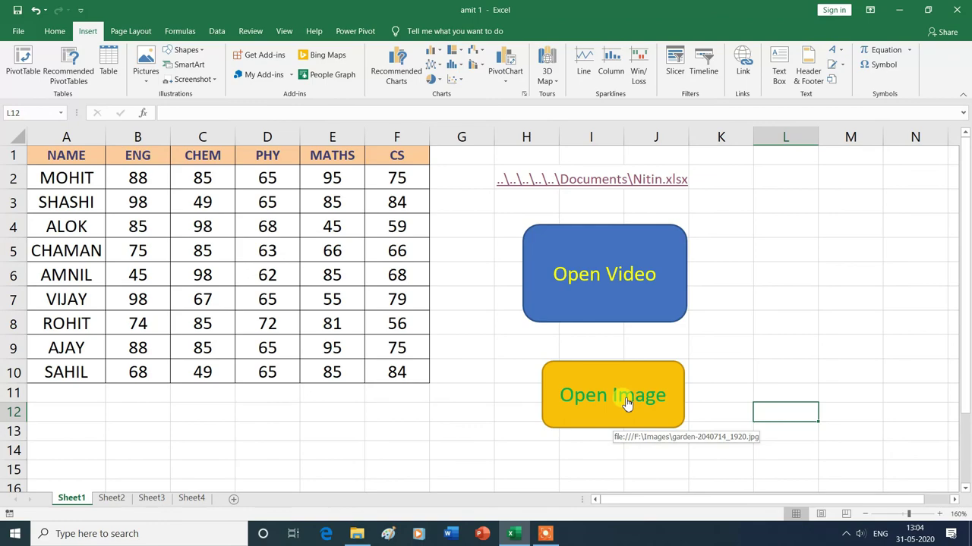
pyautogui.click(622, 401)
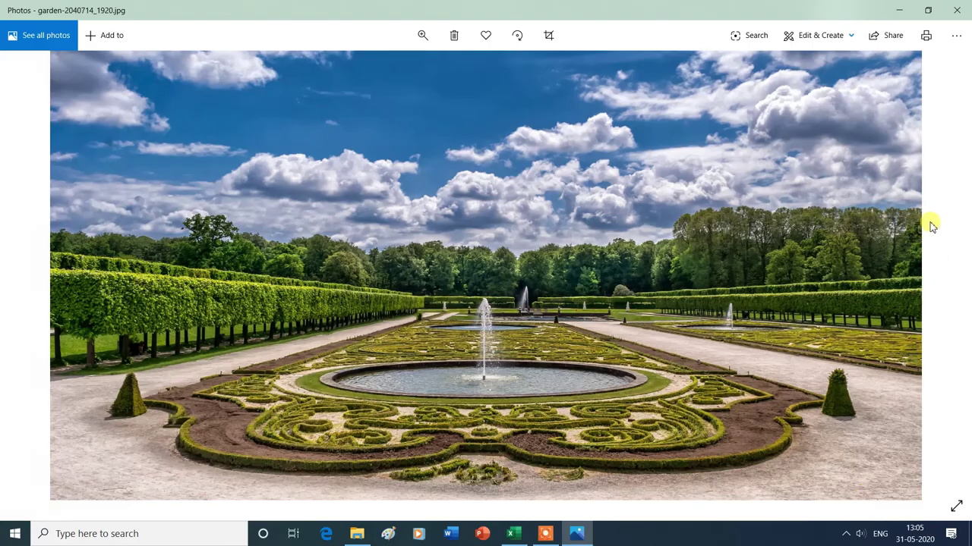
pyautogui.click(957, 14)
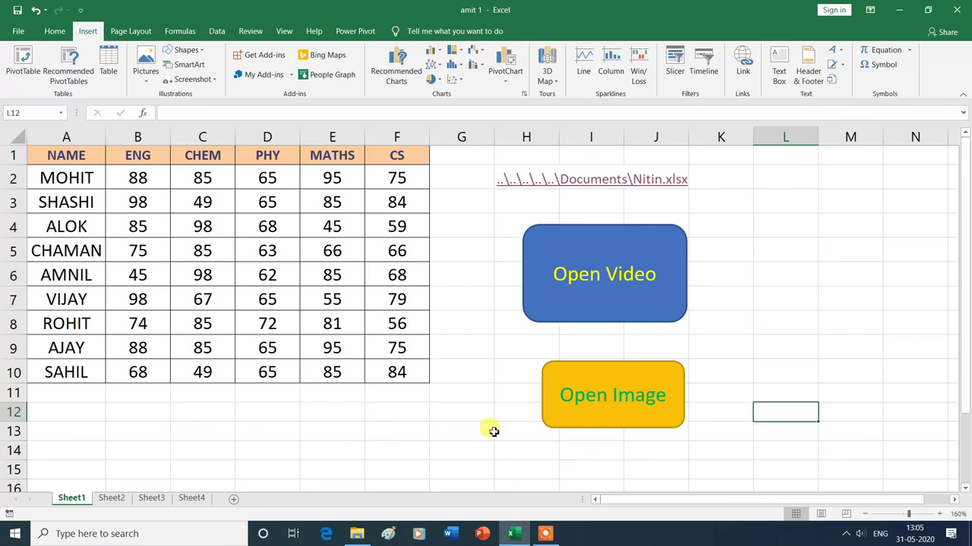
pyautogui.click(262, 412)
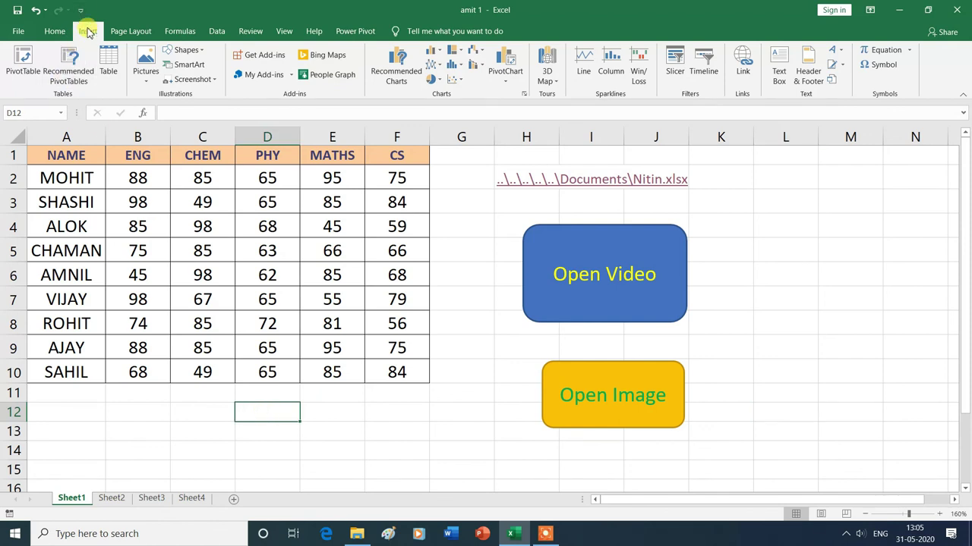
pyautogui.click(744, 59)
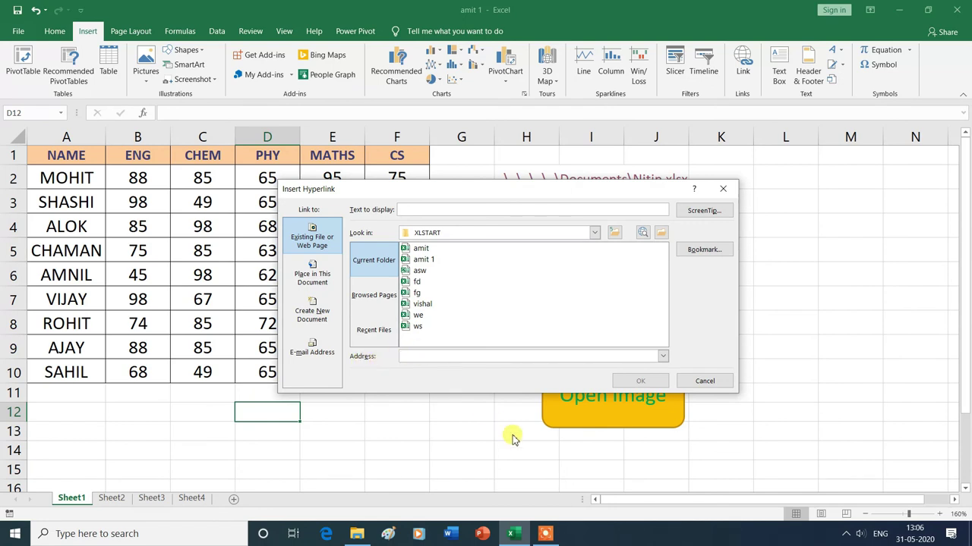
pyautogui.write('http://www.google.com')
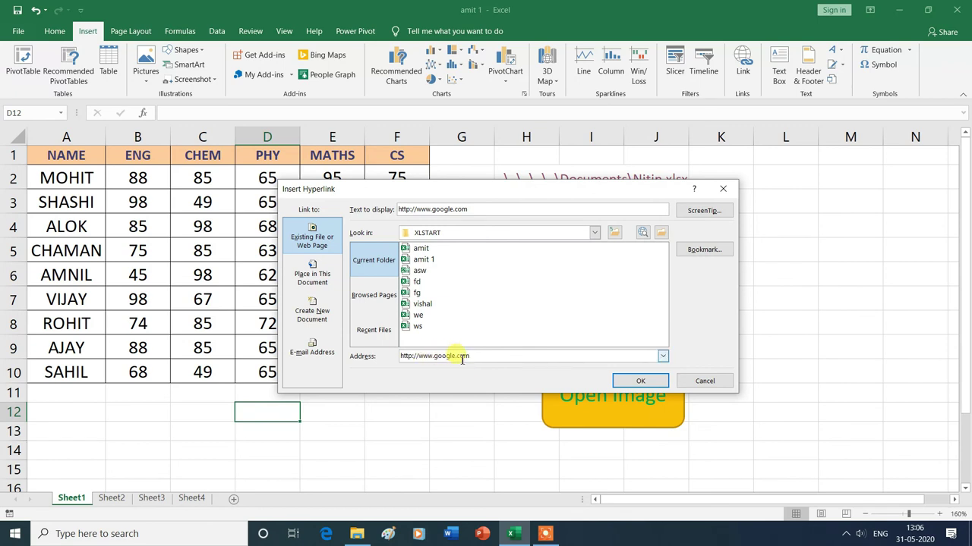
pyautogui.click(644, 383)
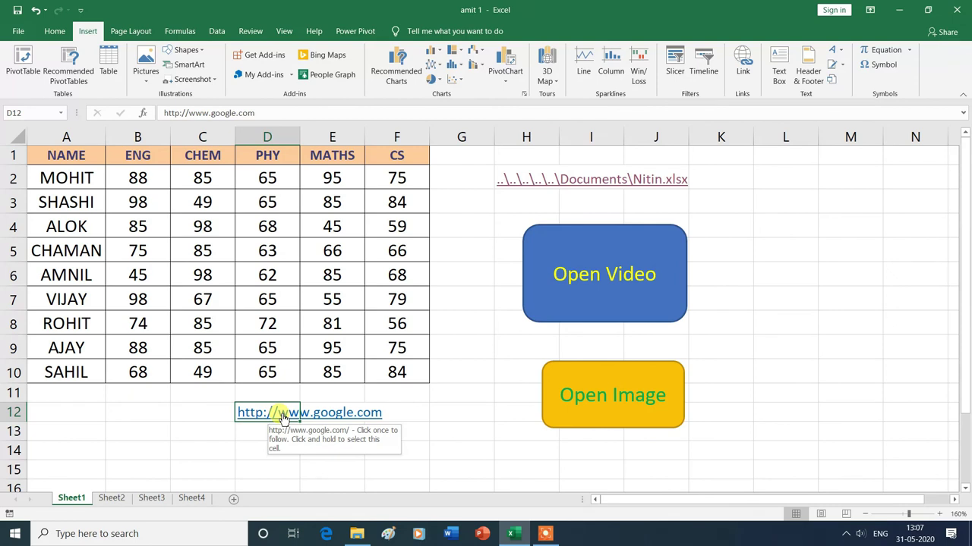
pyautogui.click(283, 418)
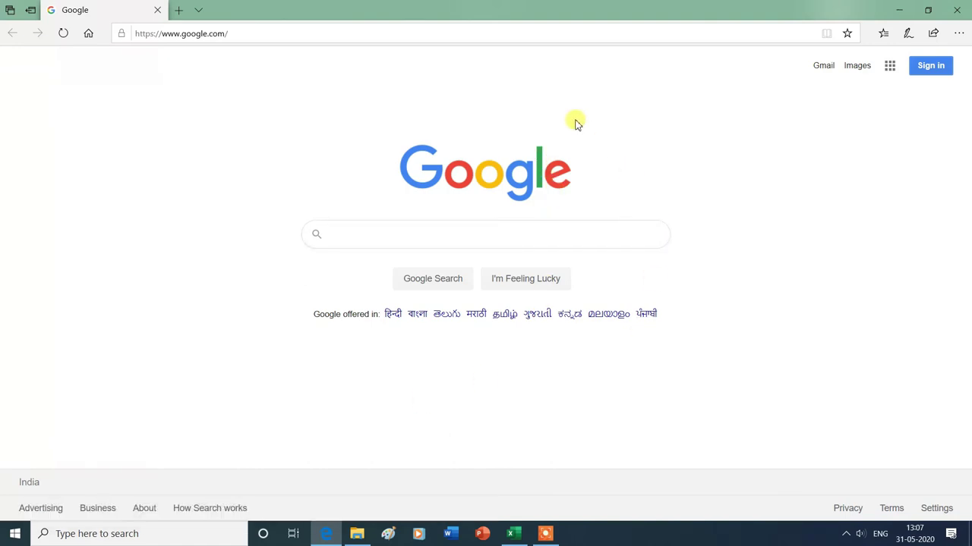
pyautogui.click(964, 11)
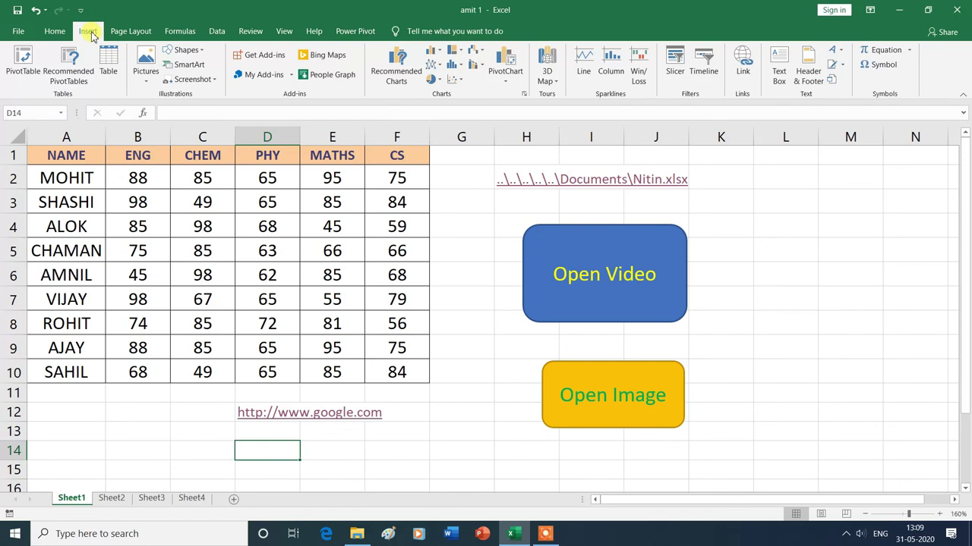
# Step: Add an e-mail hyperlink in D14 with the recipient's address pasted in and subject 'sad'
pyautogui.click(744, 61)
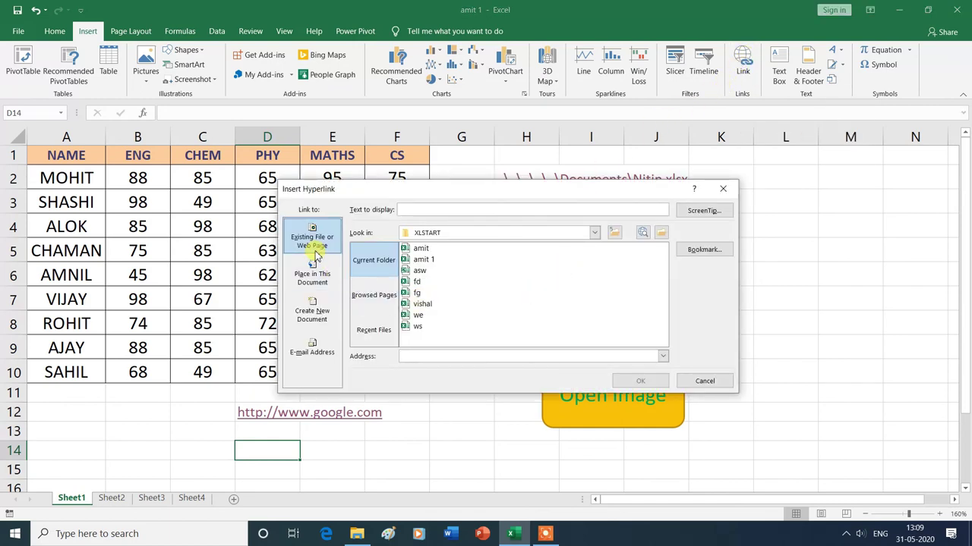
pyautogui.click(319, 356)
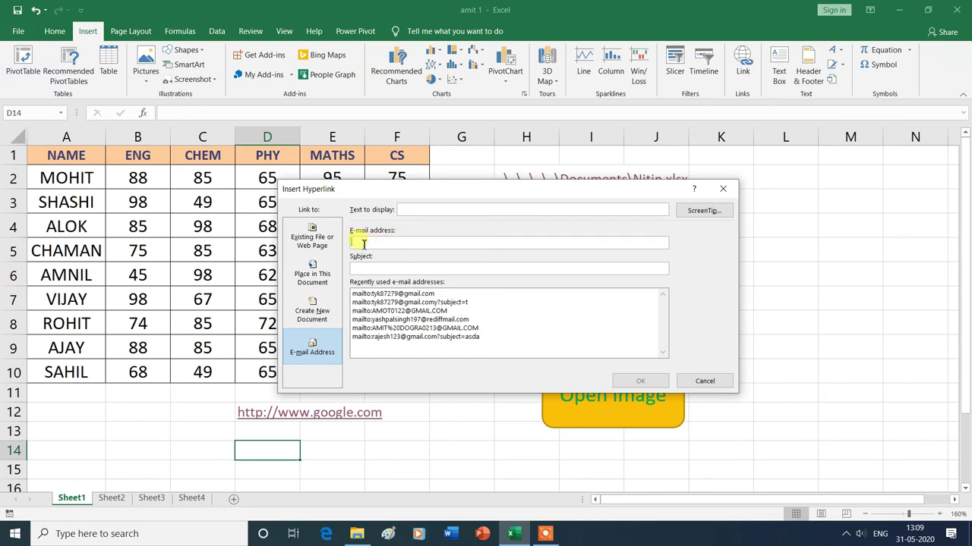
pyautogui.hotkey('ctrl', 'v')
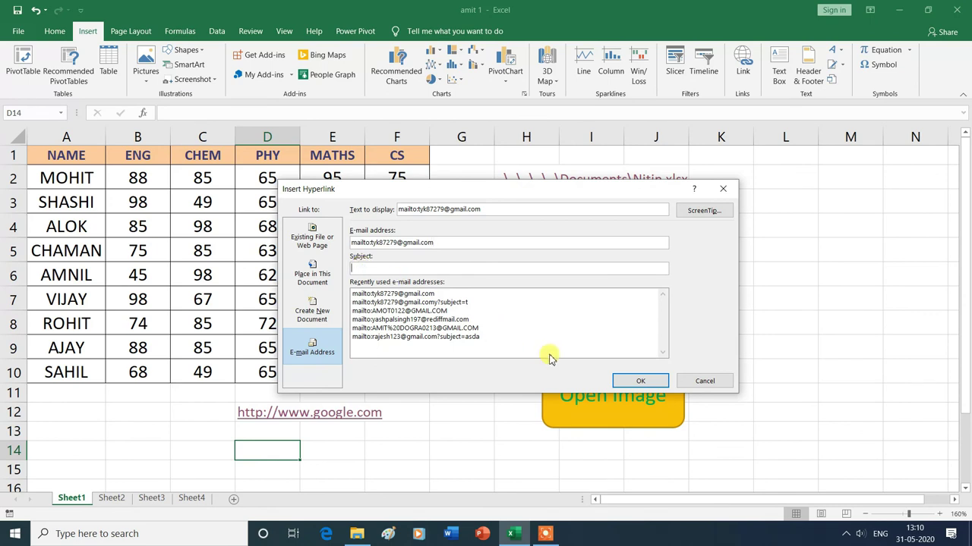
pyautogui.write('sad')
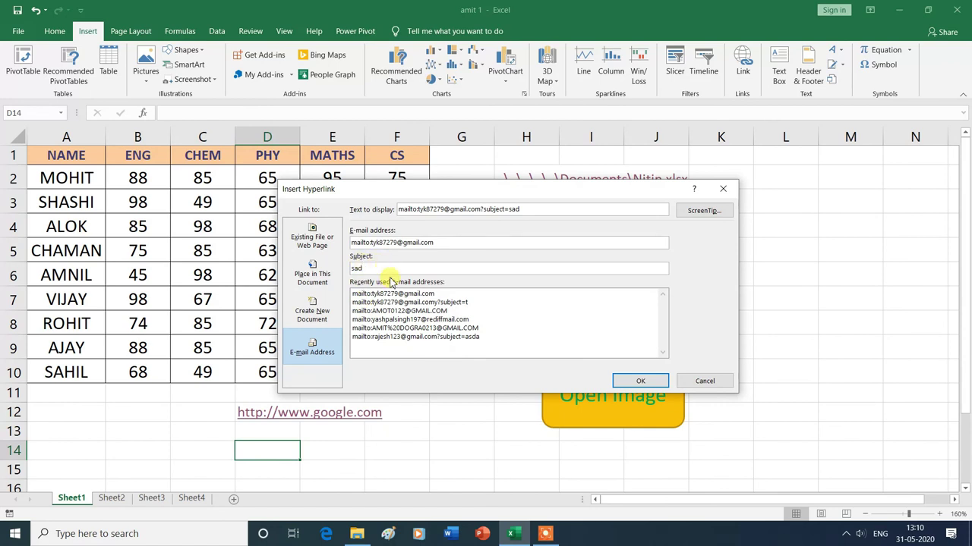
pyautogui.click(641, 382)
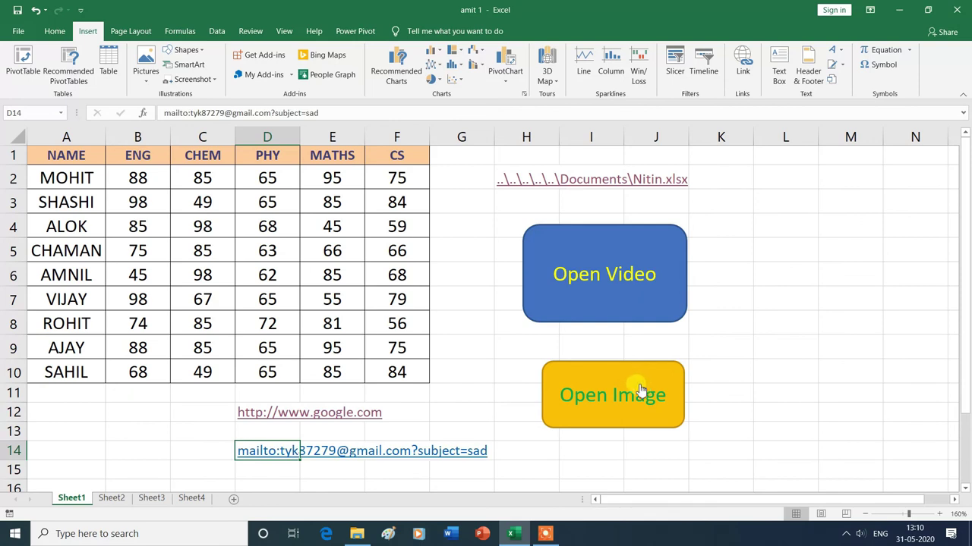